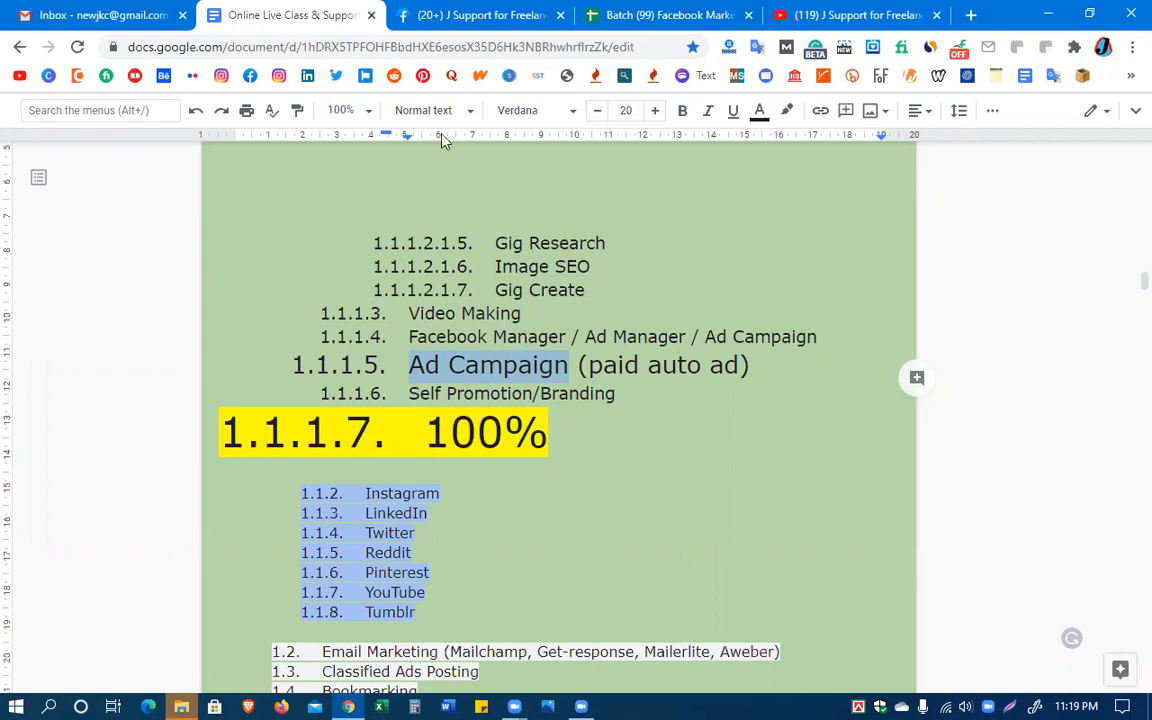
# Examine the Ad Manager and Ad Campaign entries in the course outline alongside the boostable post on the J Support Facebook page
pyautogui.click(495, 15)
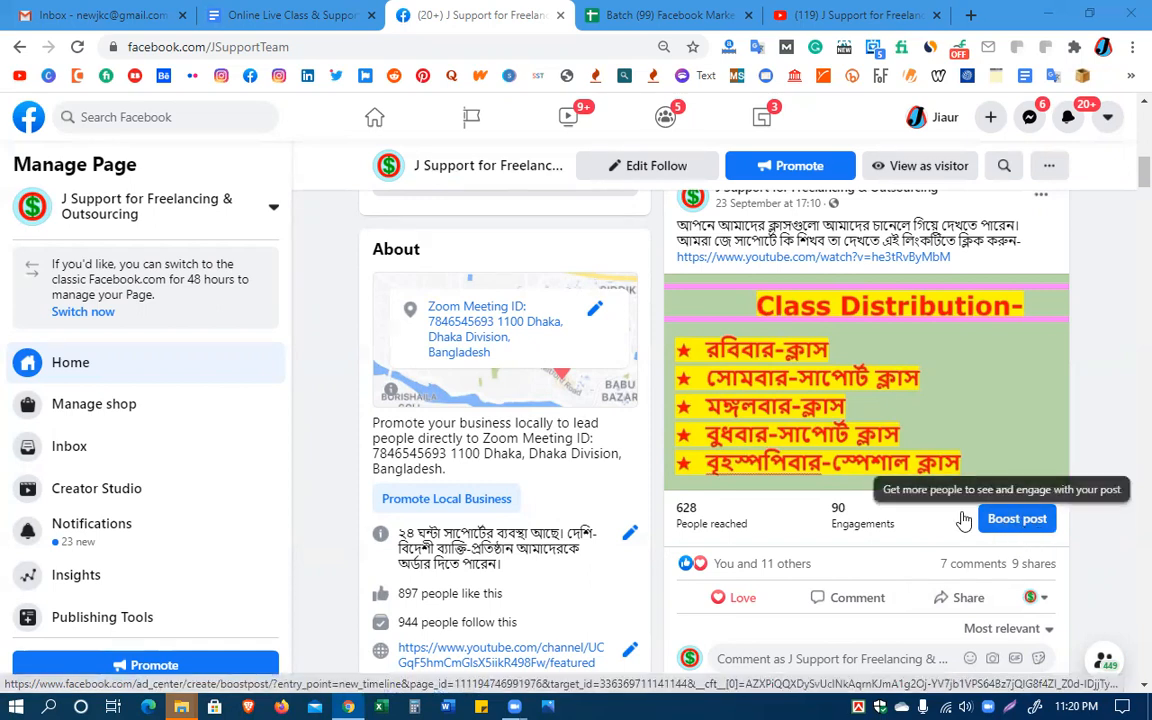
pyautogui.click(318, 18)
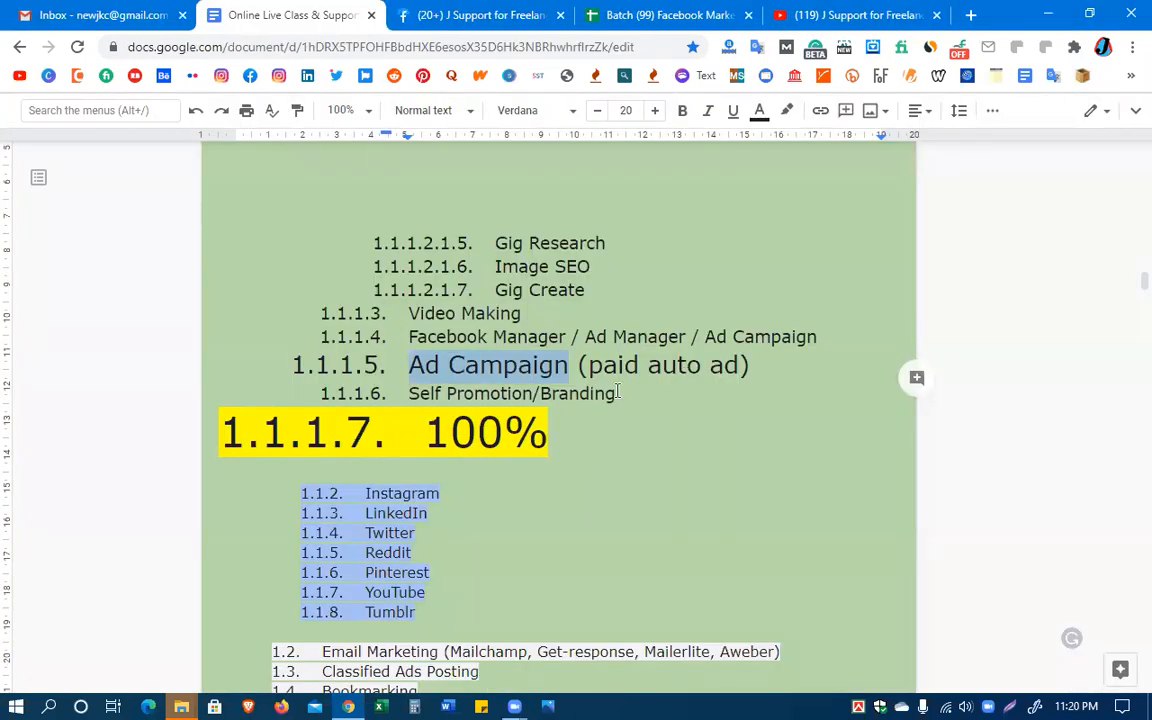
pyautogui.click(569, 365)
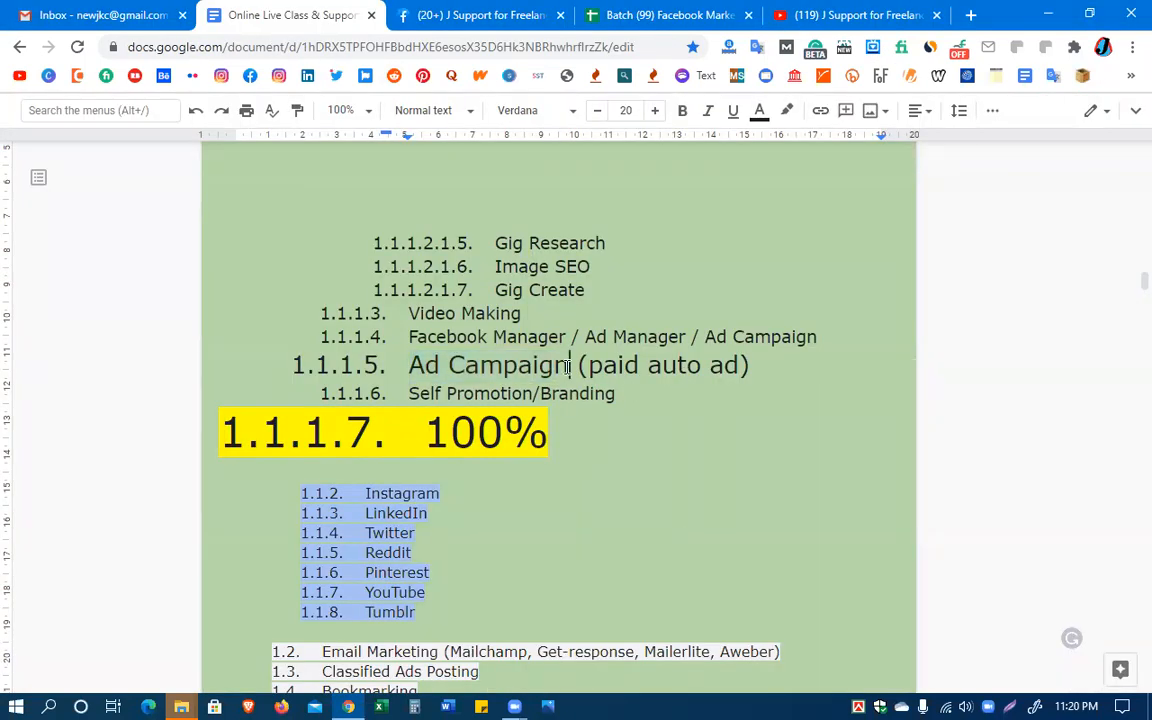
pyautogui.moveTo(569, 365); pyautogui.dragTo(408, 366)
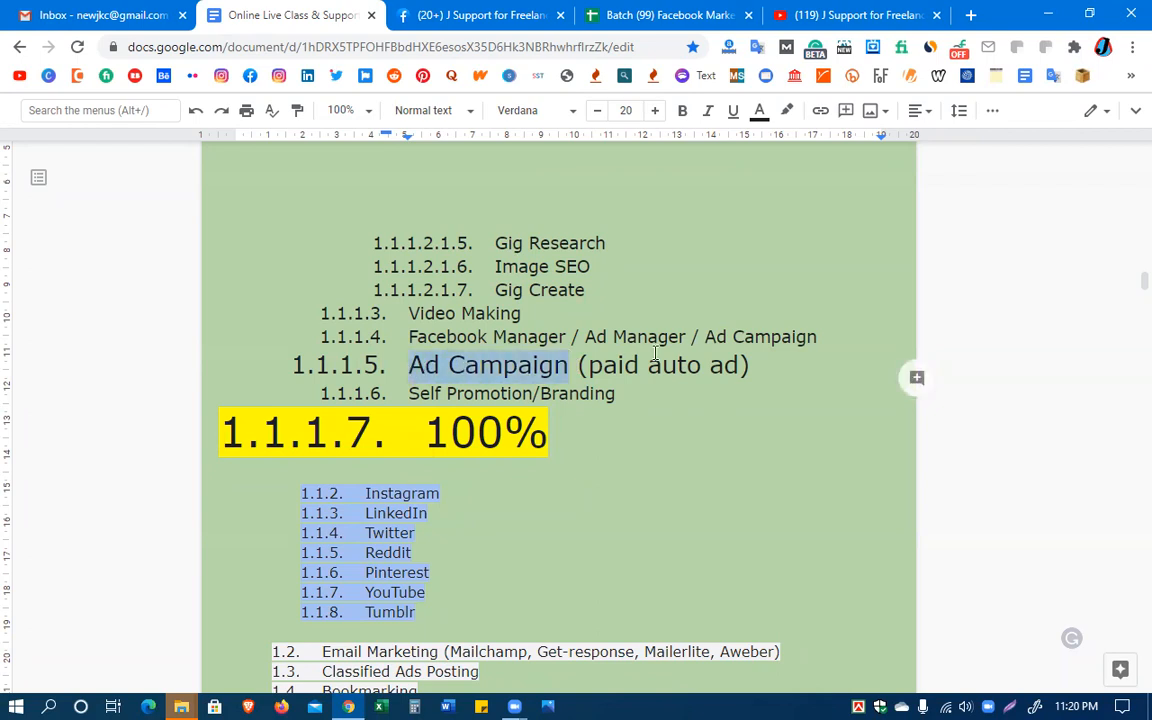
pyautogui.doubleClick(612, 337)
pyautogui.moveTo(612, 337); pyautogui.dragTo(590, 338)
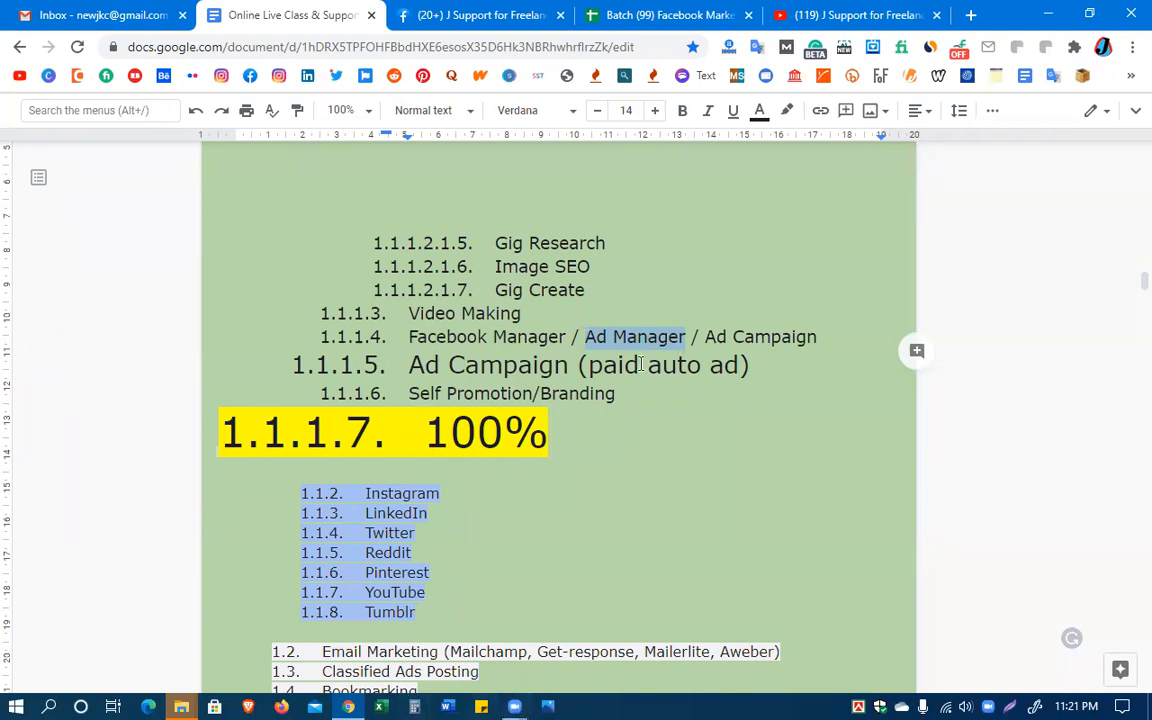
pyautogui.click(612, 337)
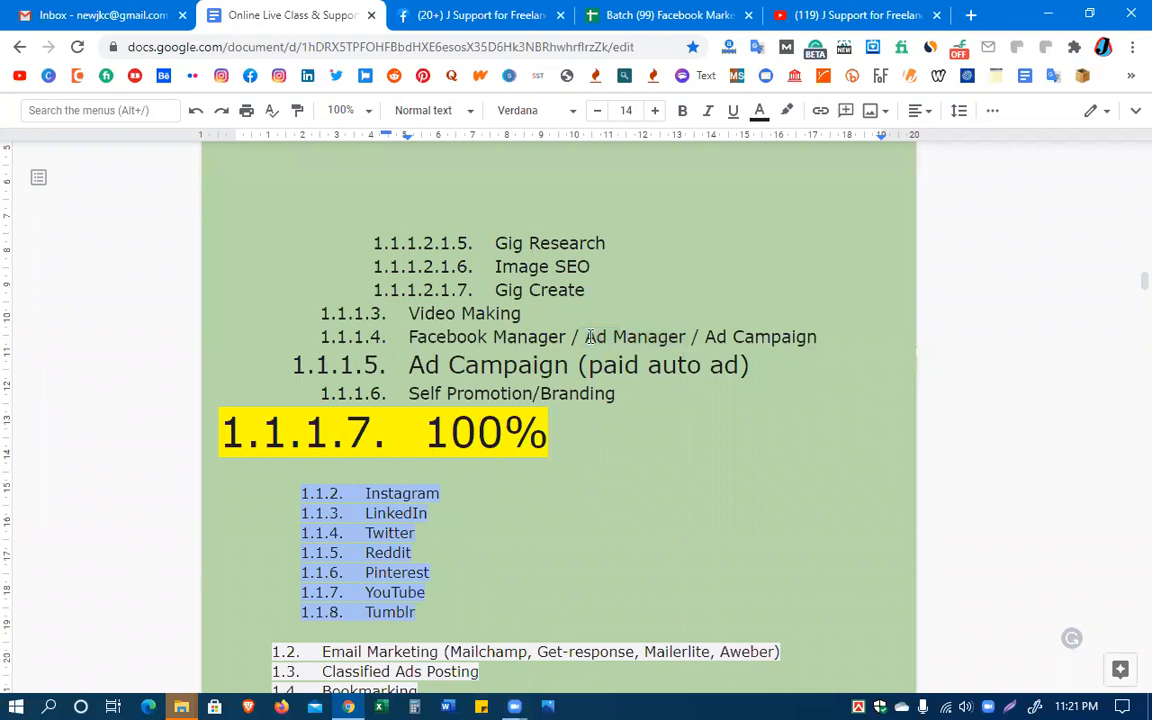
pyautogui.moveTo(587, 337); pyautogui.dragTo(685, 337)
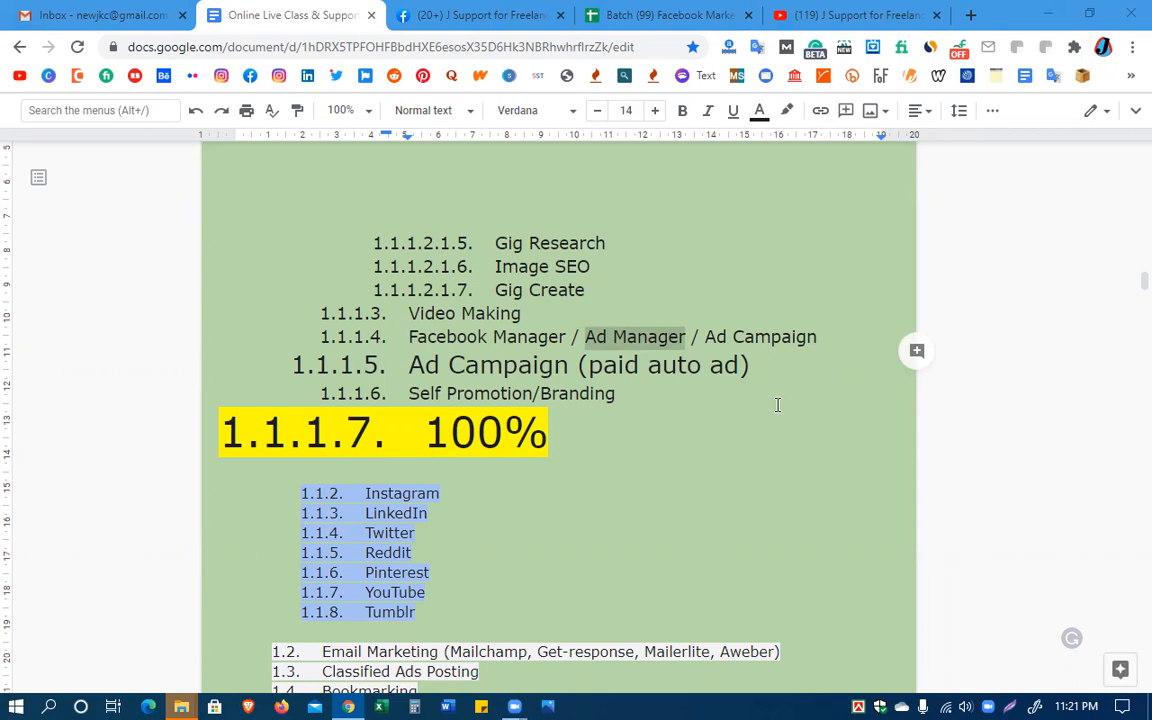
pyautogui.click(882, 225)
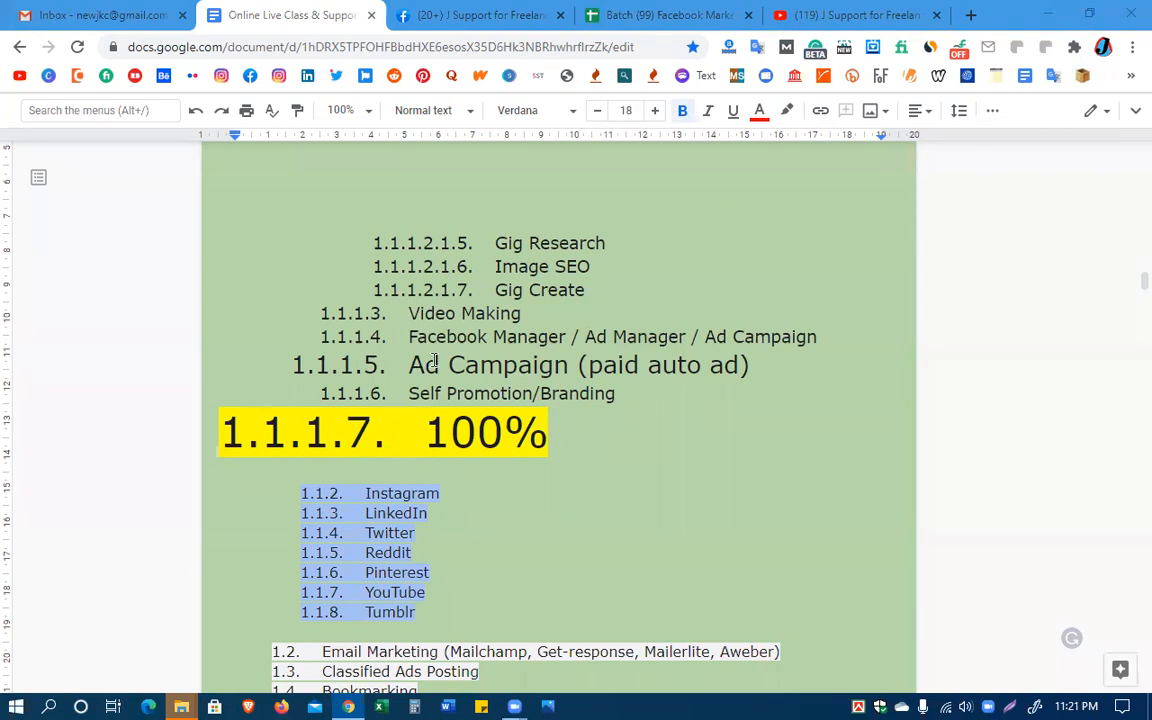
pyautogui.moveTo(450, 365); pyautogui.dragTo(566, 365)
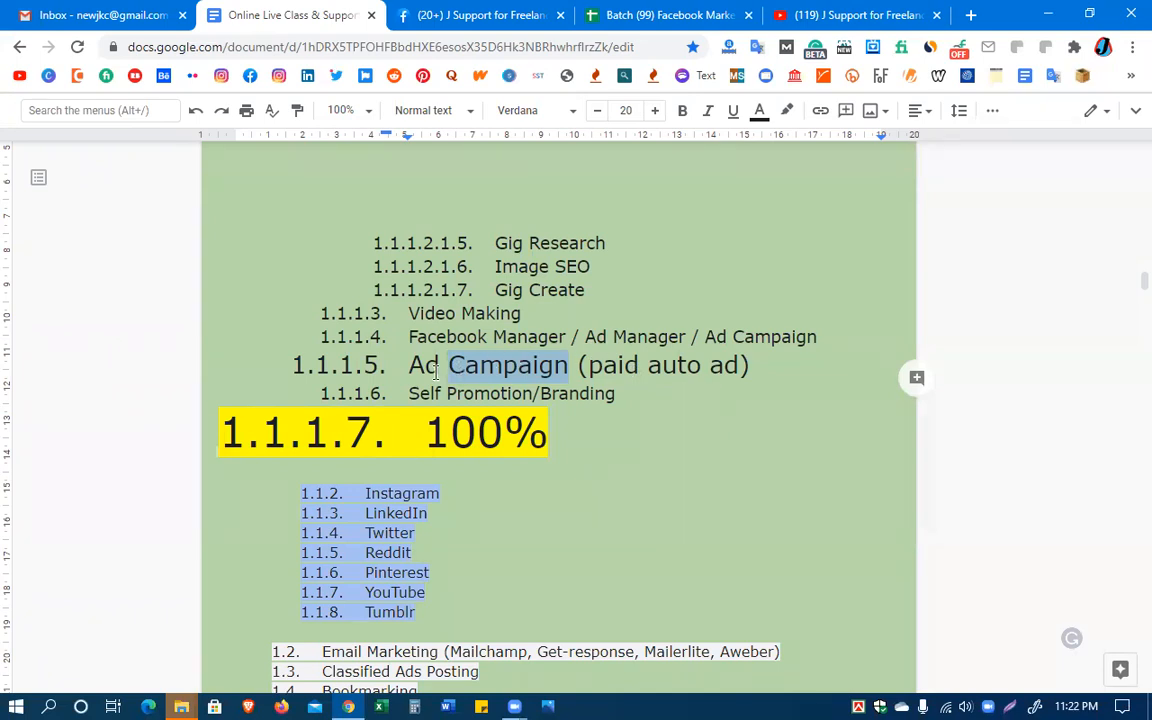
pyautogui.click(506, 366)
pyautogui.moveTo(568, 366); pyautogui.dragTo(411, 374)
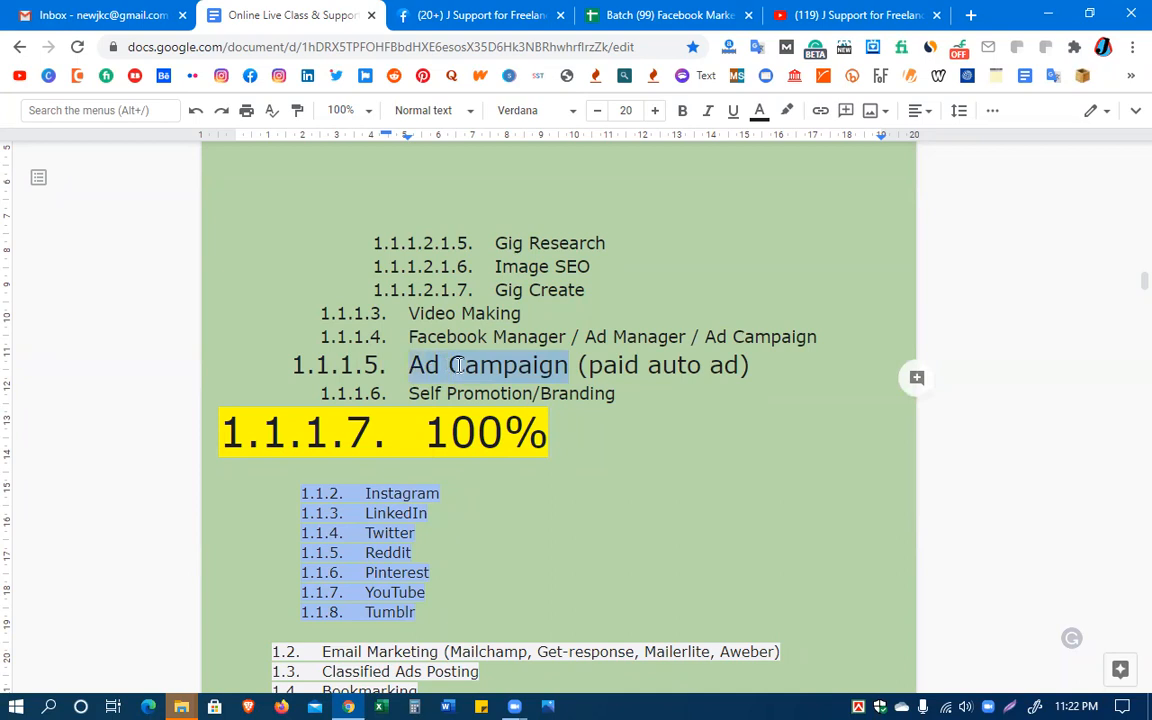
pyautogui.click(458, 368)
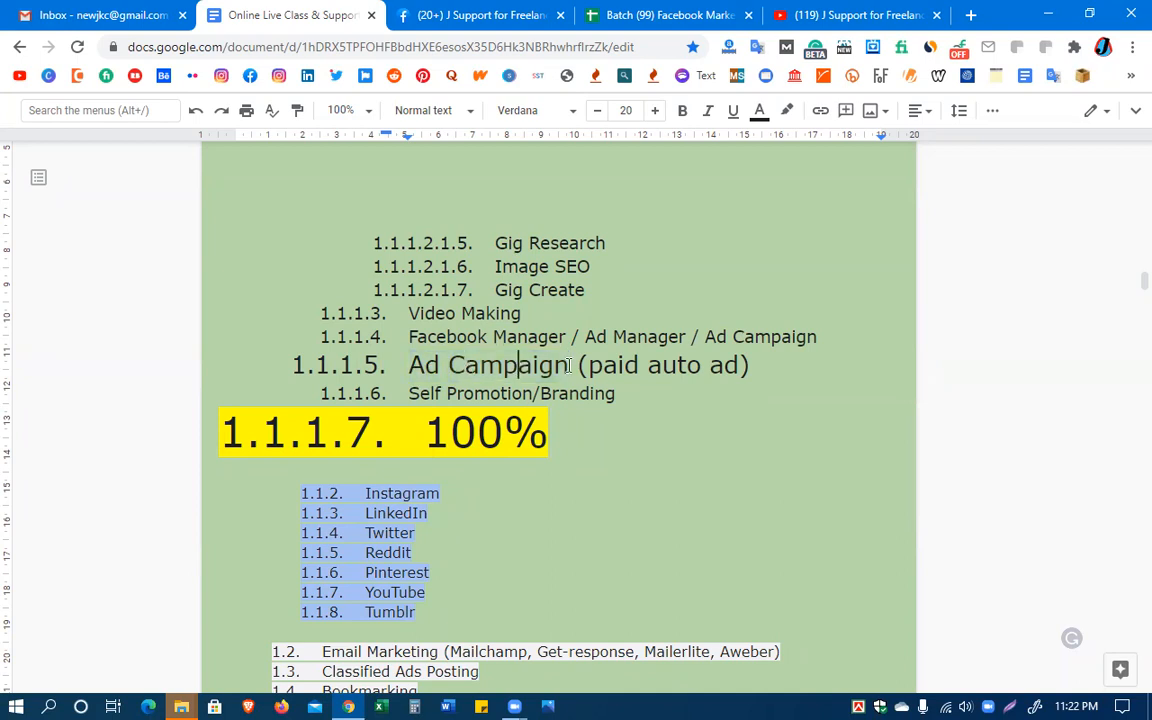
pyautogui.click(499, 15)
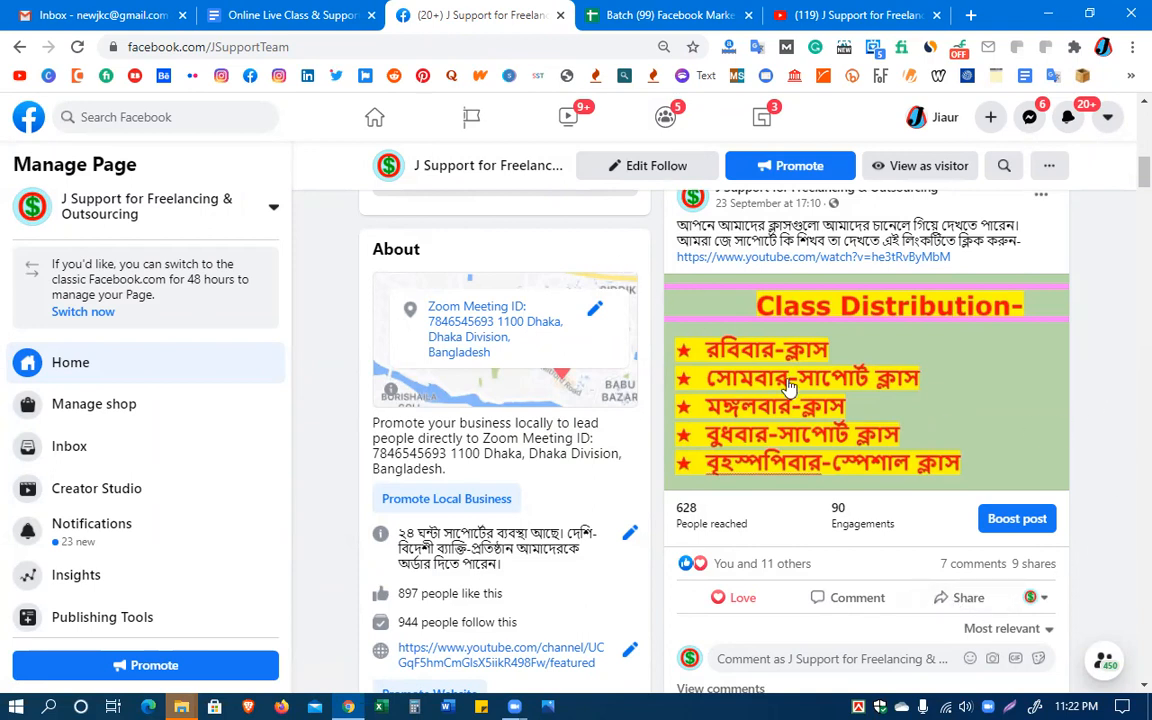
pyautogui.click(280, 15)
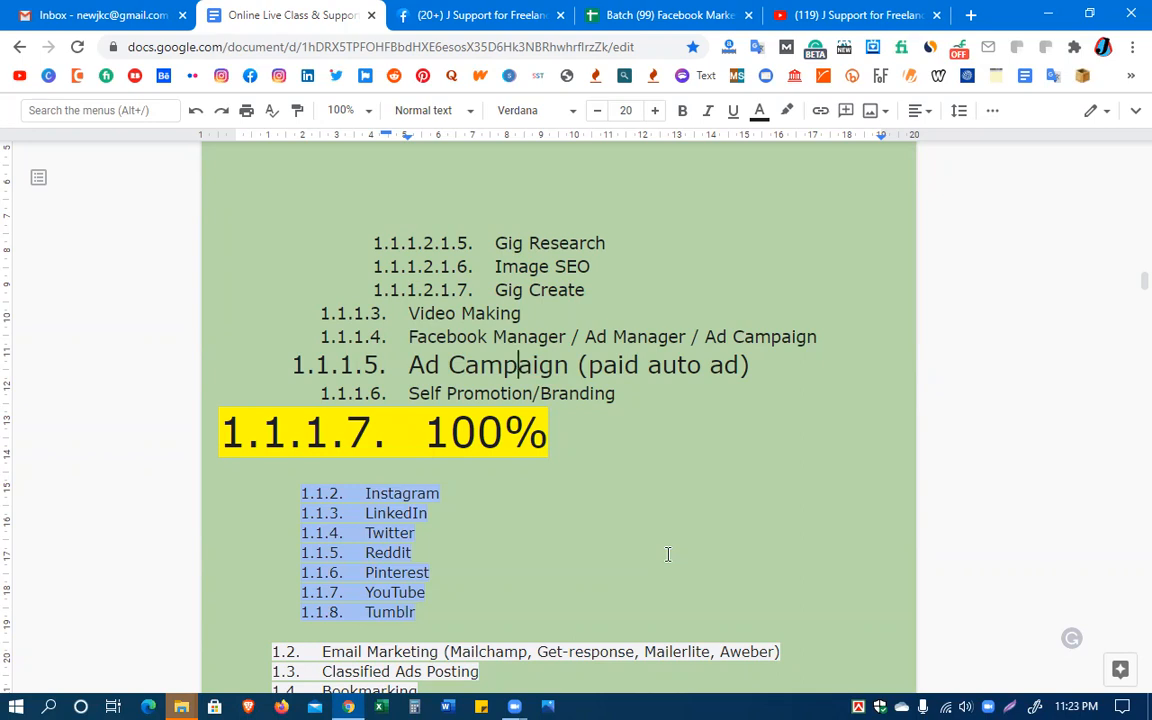
# Start boosting the Class Distribution post on the Facebook page and check which ad accounts are available
pyautogui.click(450, 15)
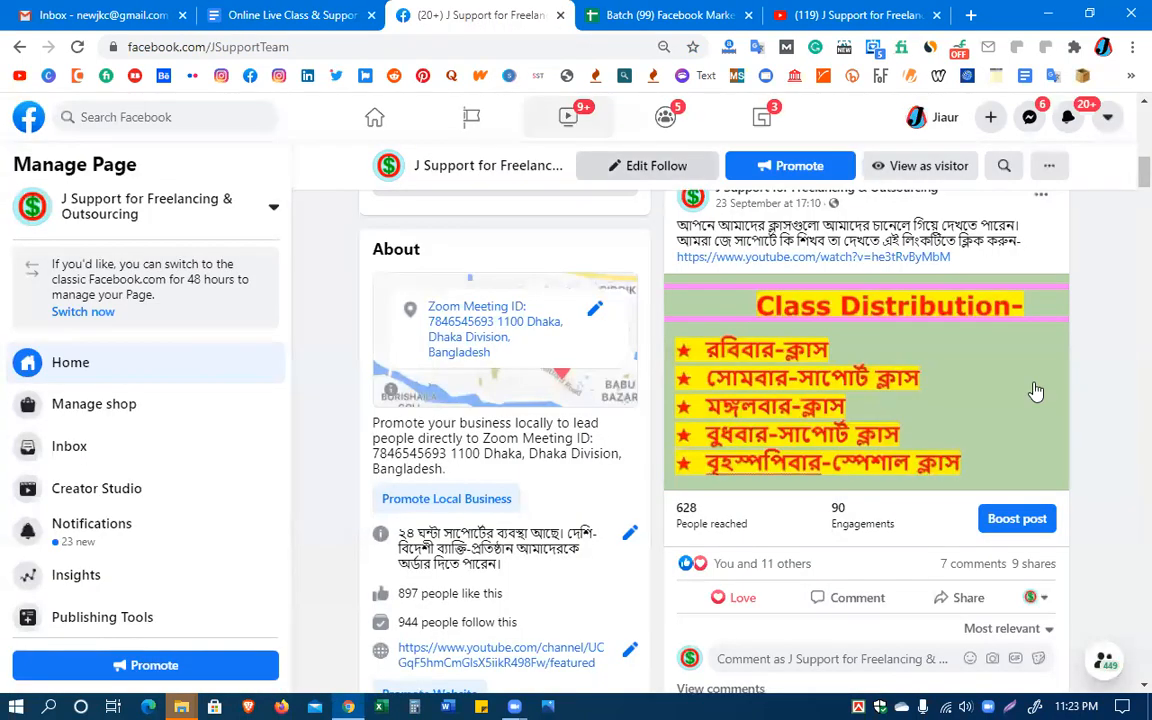
pyautogui.click(1001, 528)
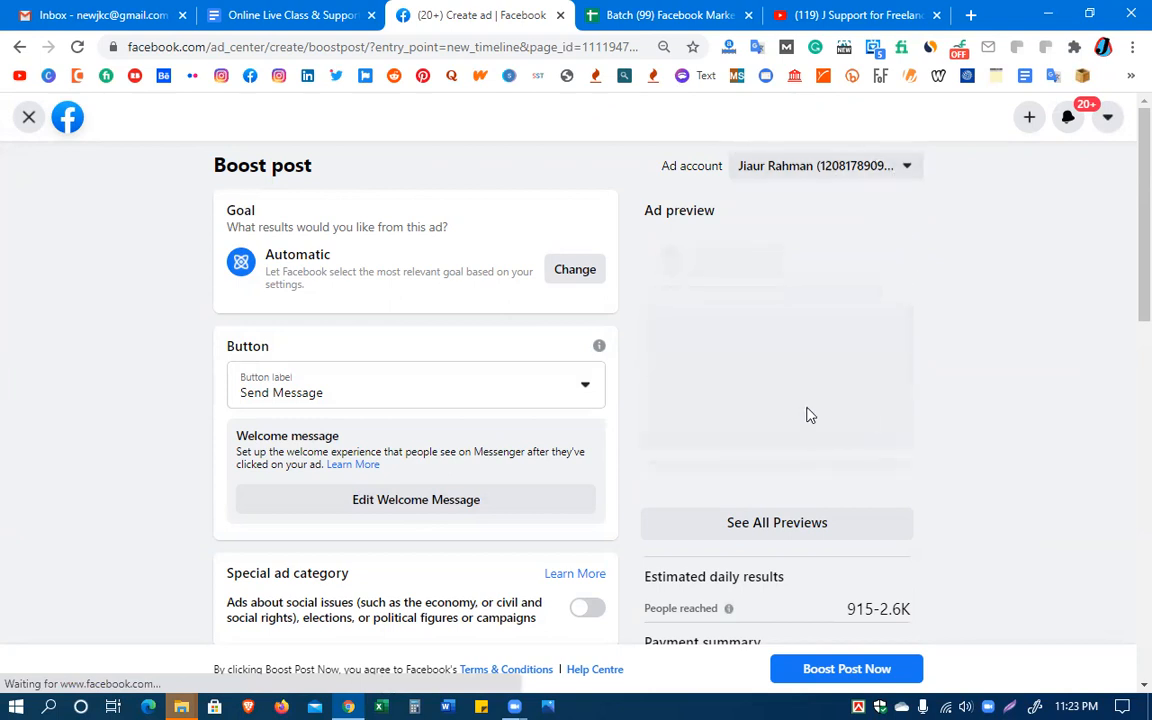
pyautogui.click(906, 168)
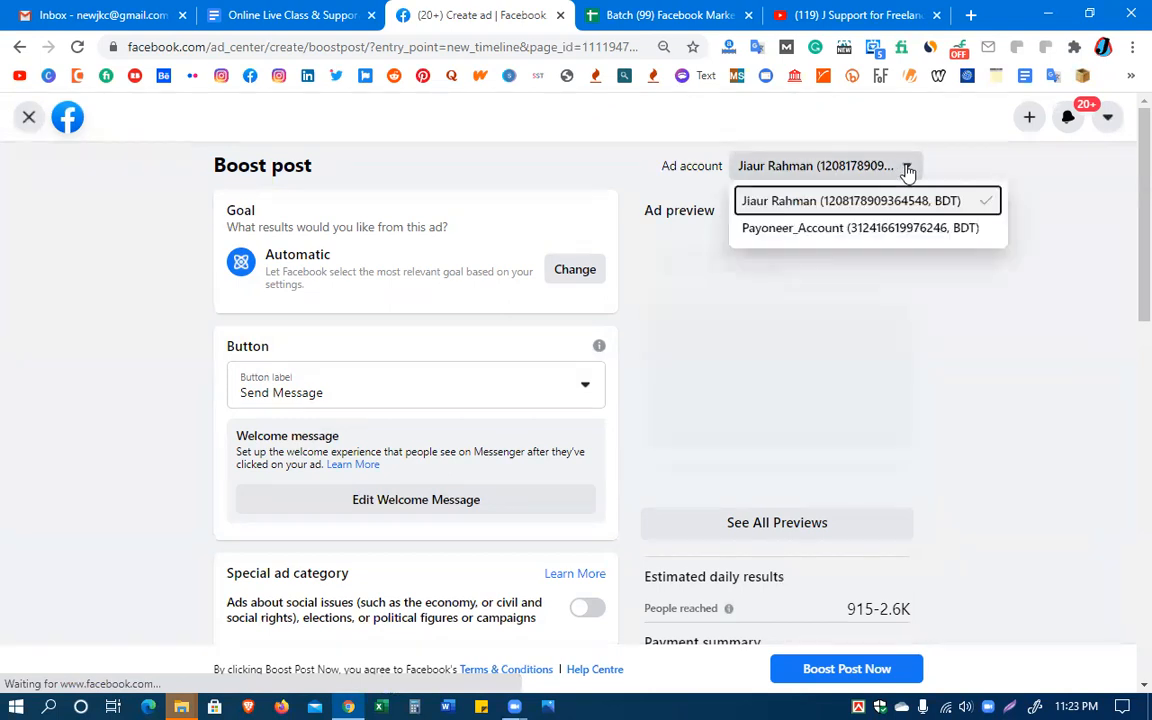
pyautogui.click(905, 168)
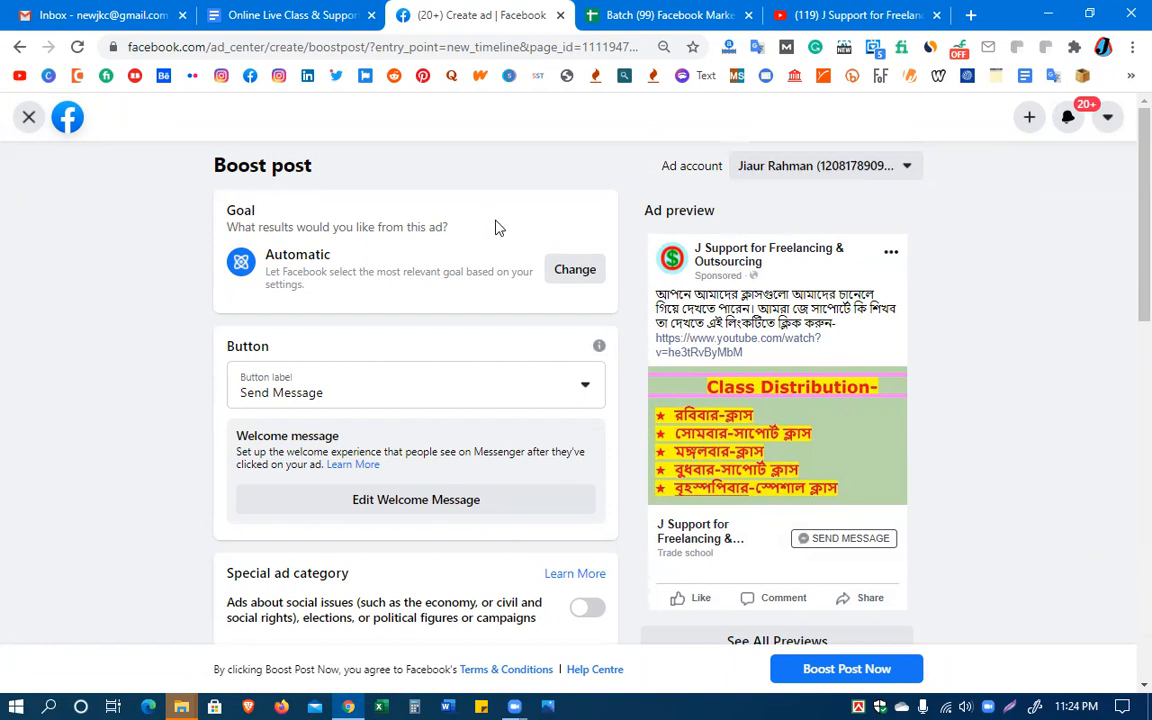
# Examine the boost settings for goal, button, special ad category, audience, duration, budget, placements and payment method
pyautogui.scroll(-9, 463, 520)
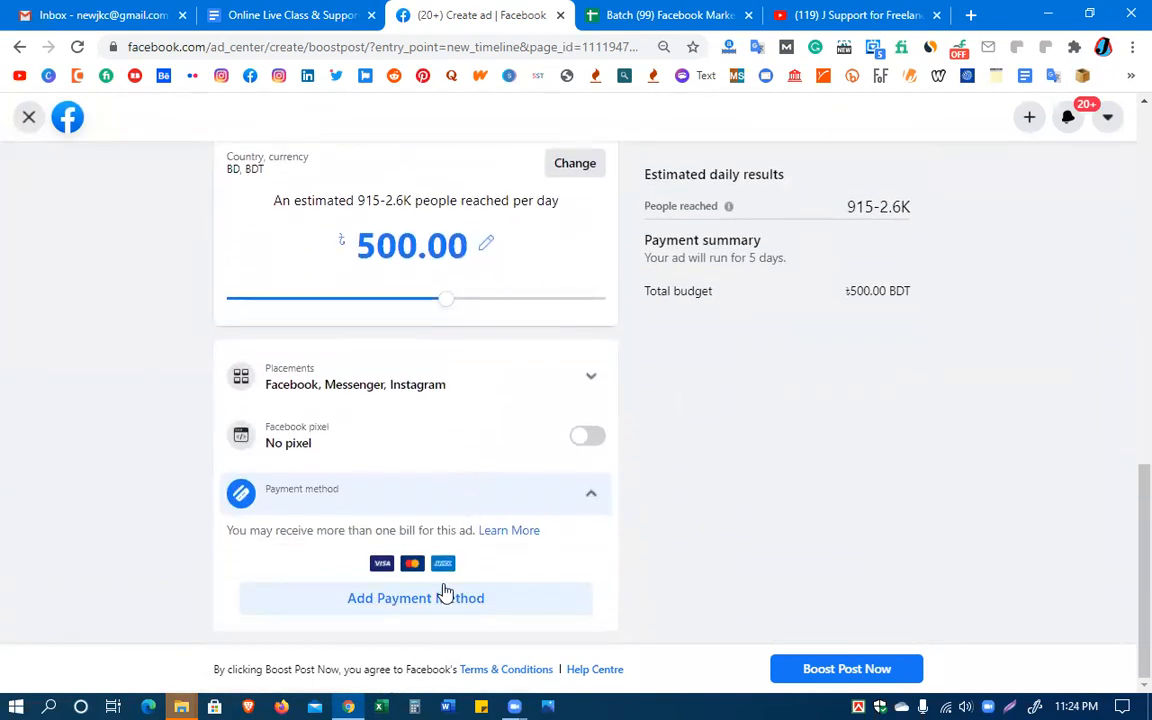
pyautogui.scroll(1, 442, 607)
pyautogui.scroll(10, 442, 588)
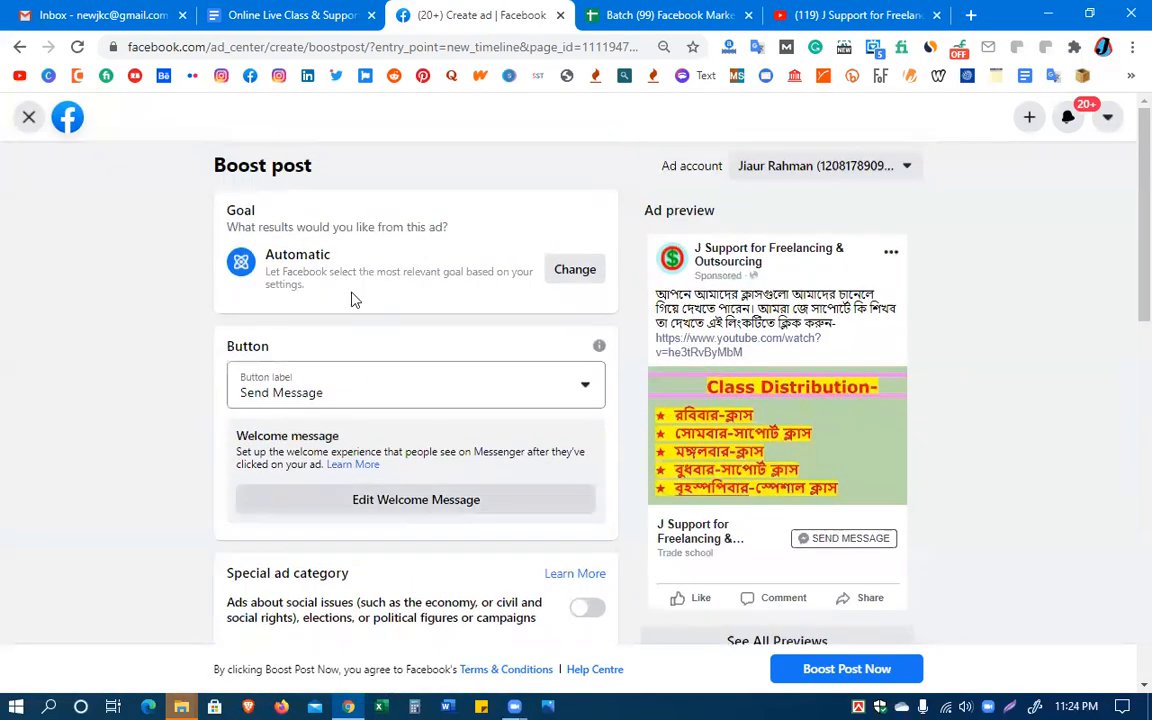
pyautogui.scroll(-1, 387, 226)
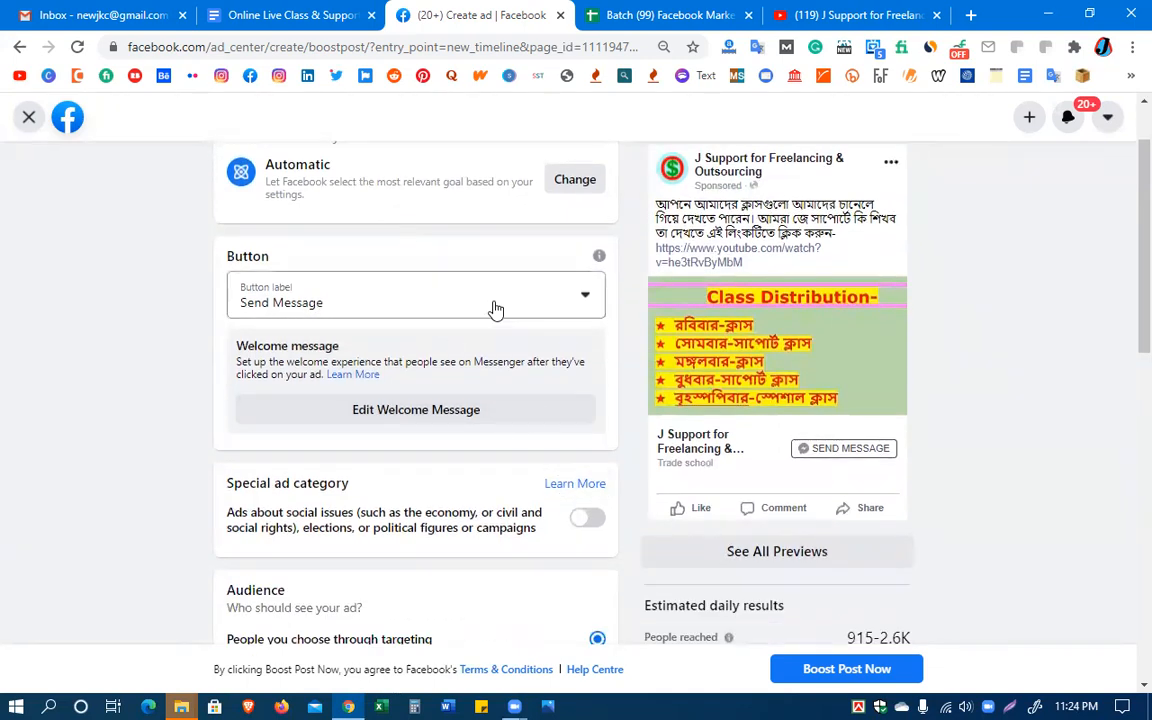
pyautogui.scroll(-3, 502, 462)
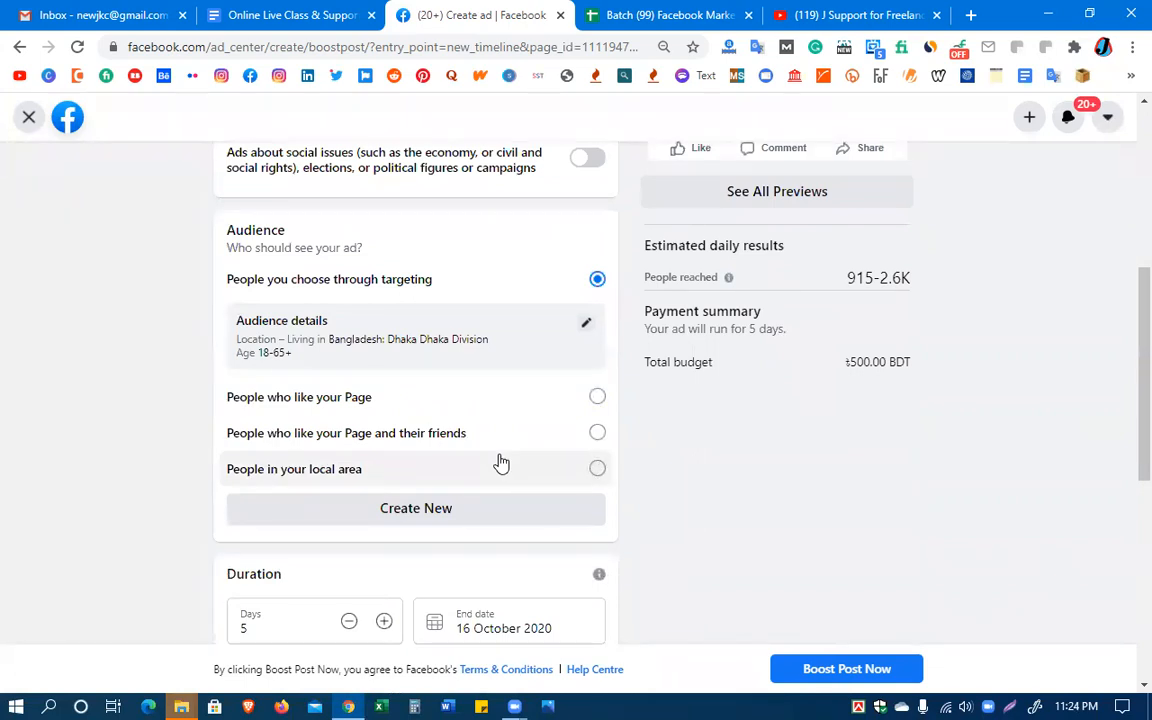
pyautogui.scroll(3, 697, 530)
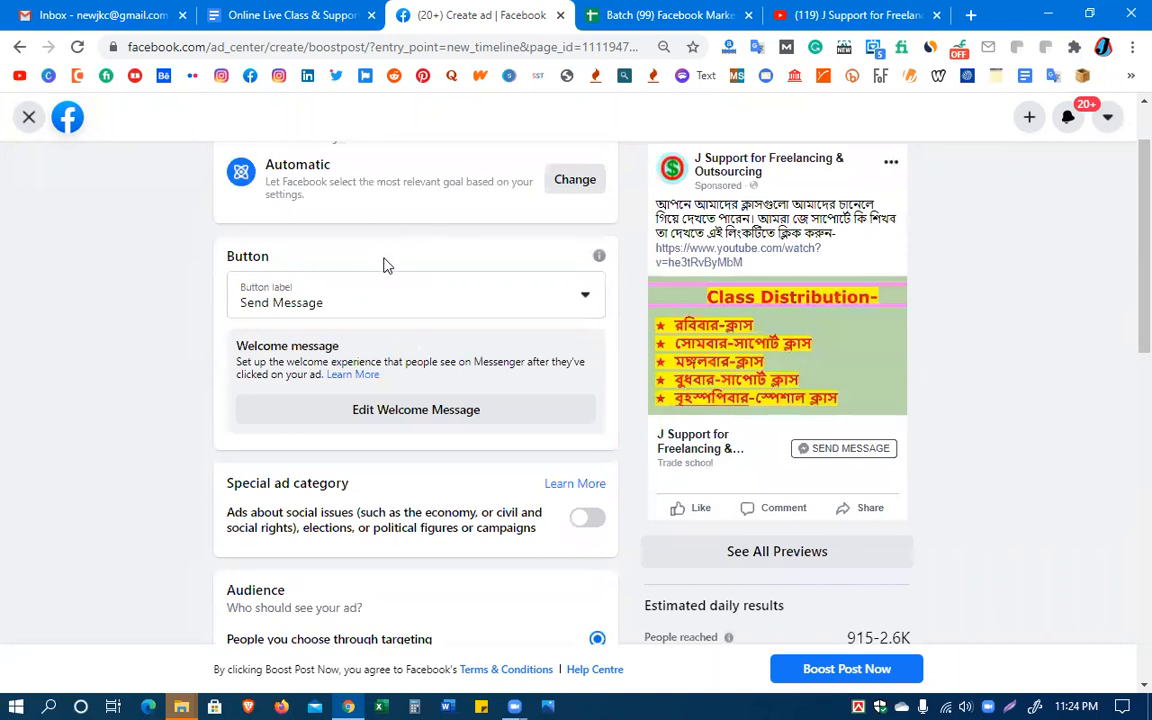
pyautogui.scroll(1, 388, 265)
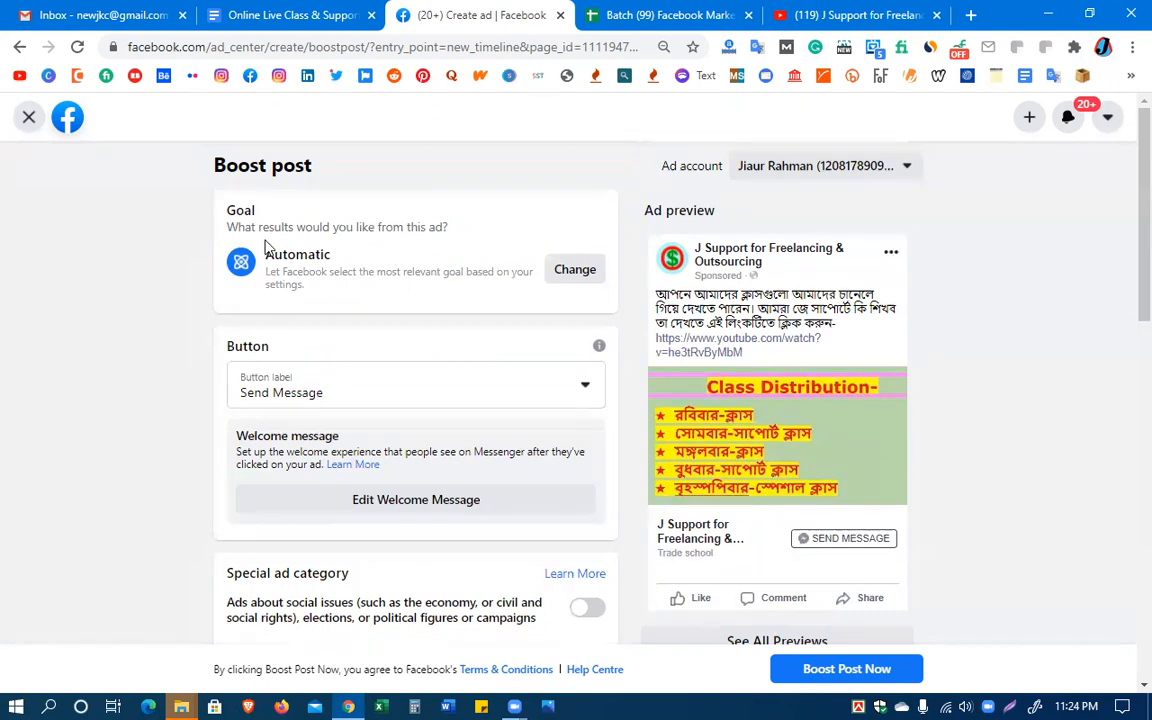
pyautogui.click(588, 272)
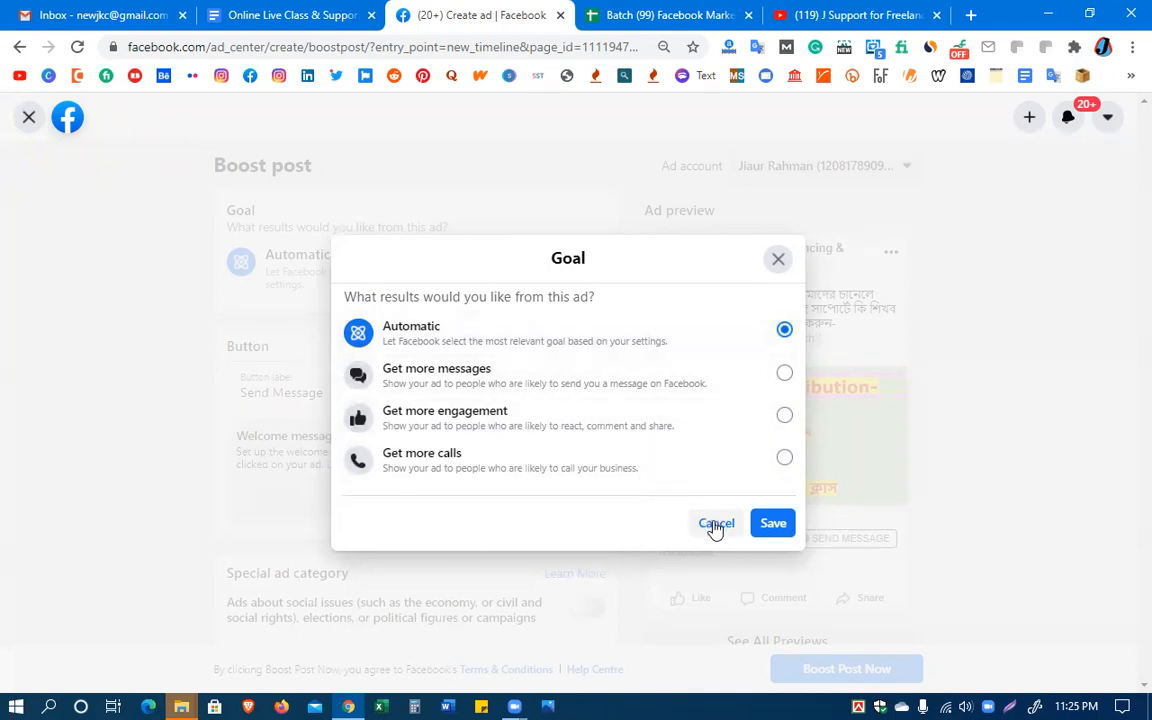
pyautogui.click(784, 374)
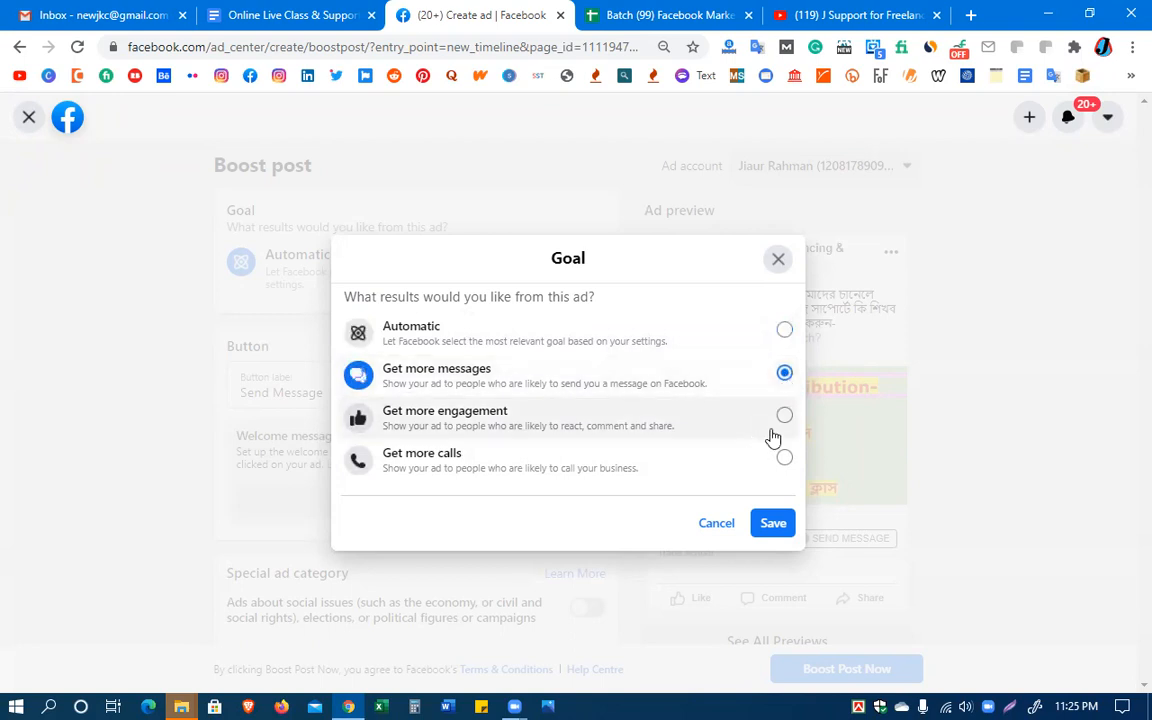
pyautogui.click(784, 416)
pyautogui.click(784, 464)
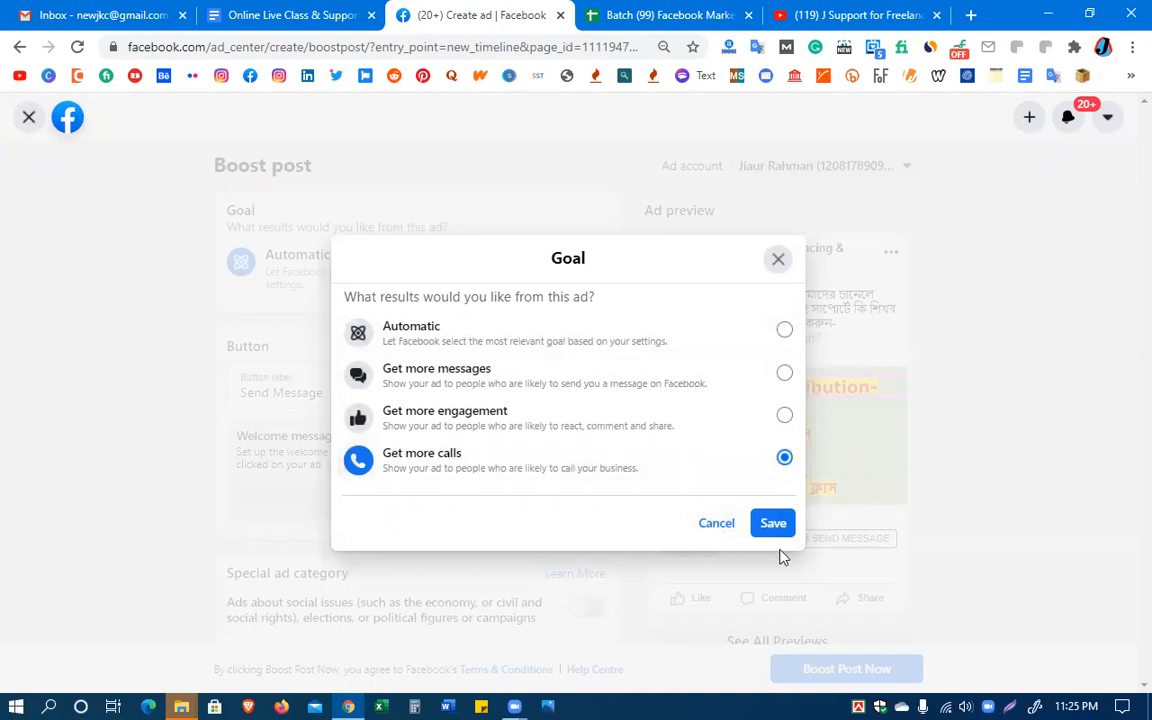
pyautogui.click(718, 524)
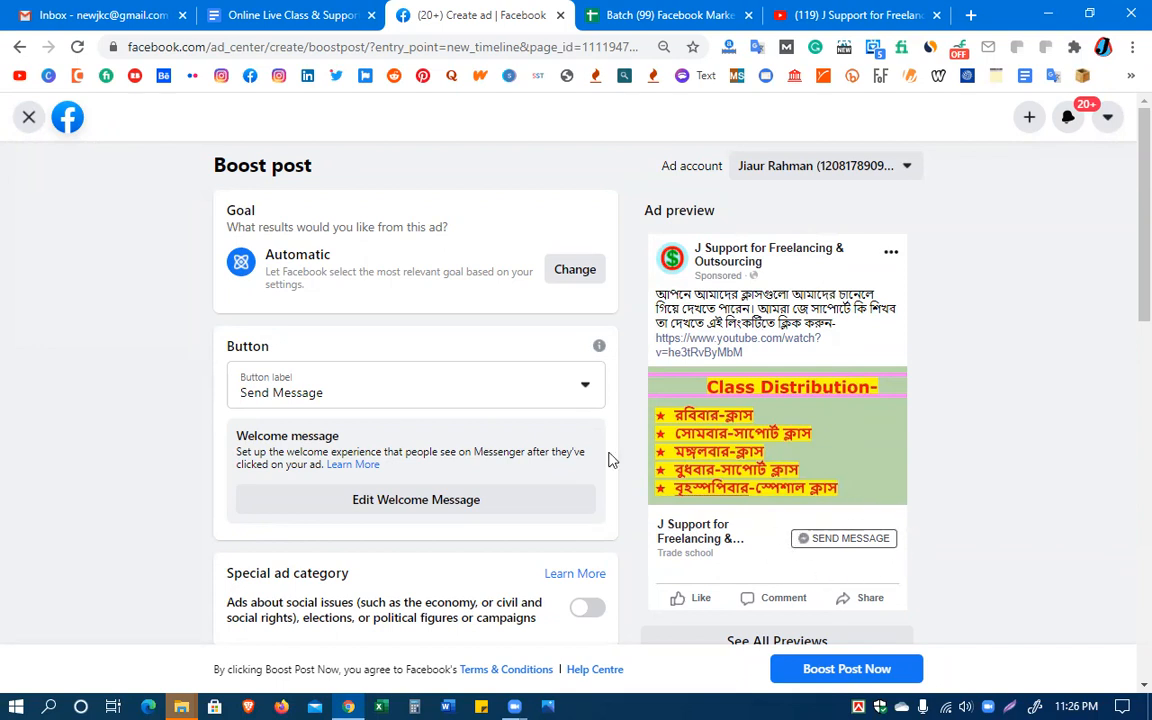
# Set the boosted post's goal to Get more engagement and save it
pyautogui.click(575, 271)
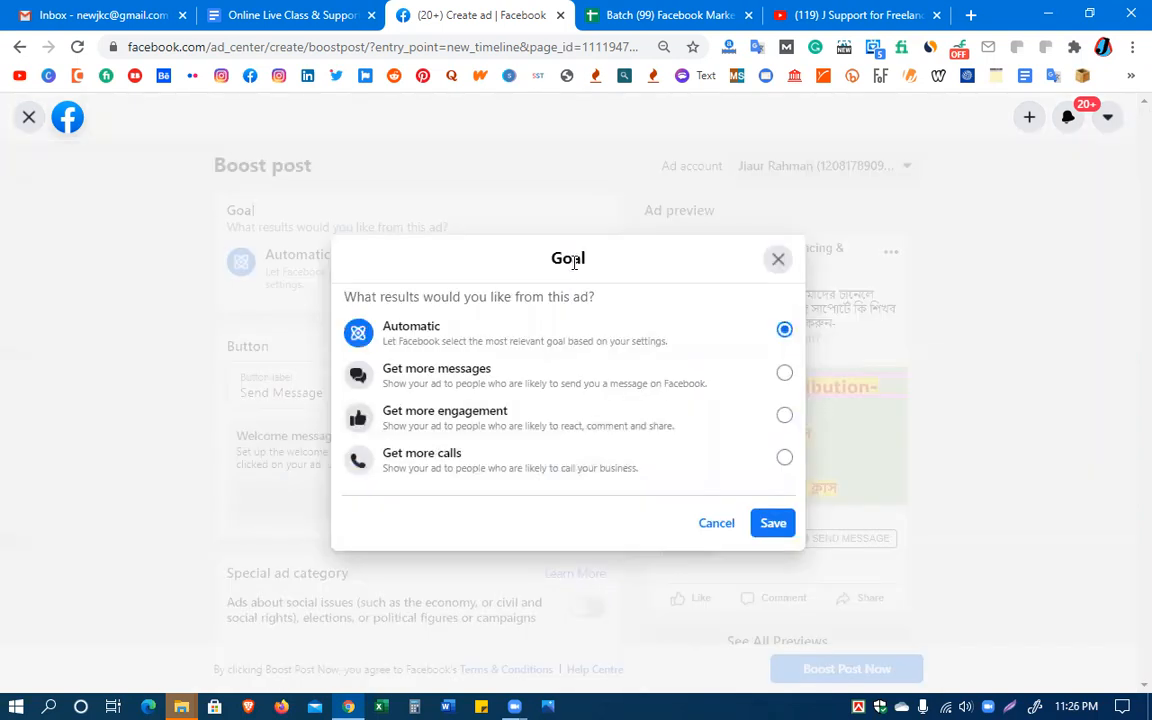
pyautogui.click(784, 418)
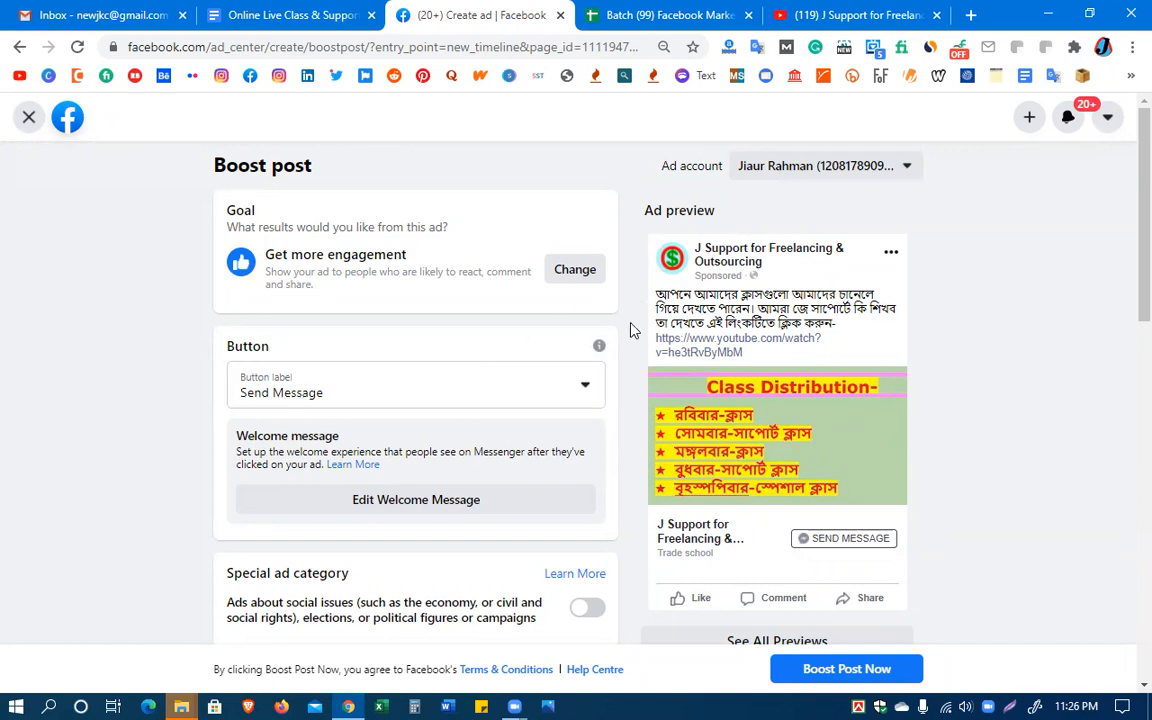
pyautogui.click(575, 270)
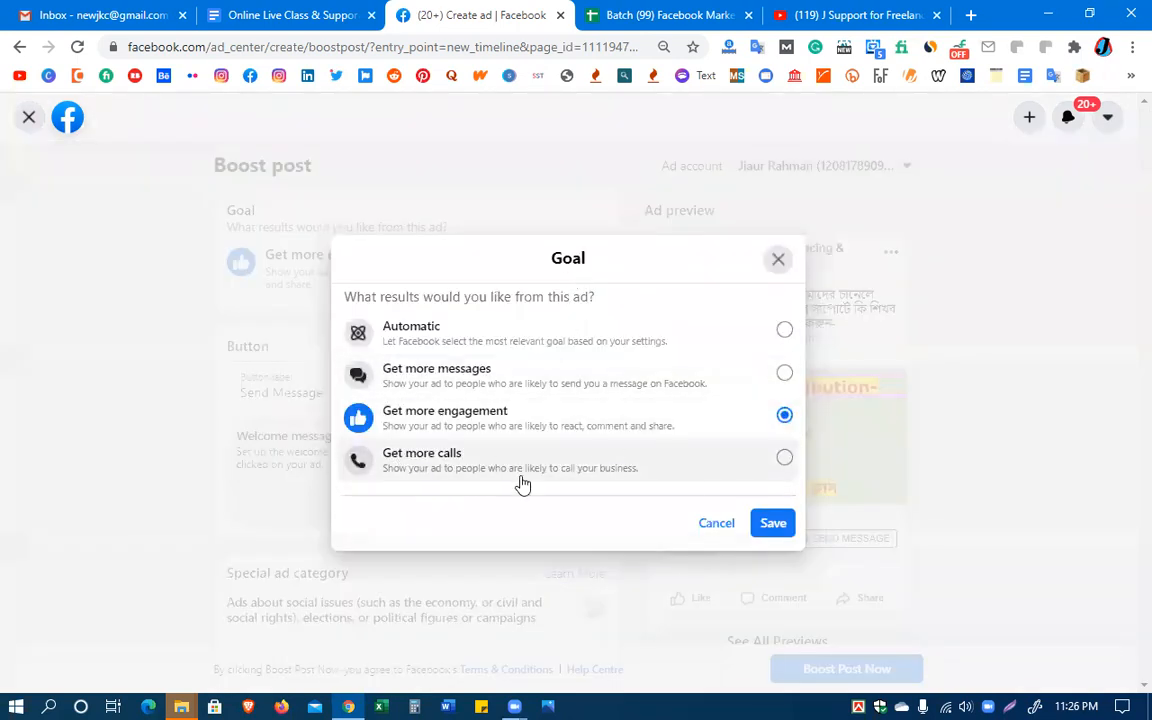
pyautogui.click(767, 464)
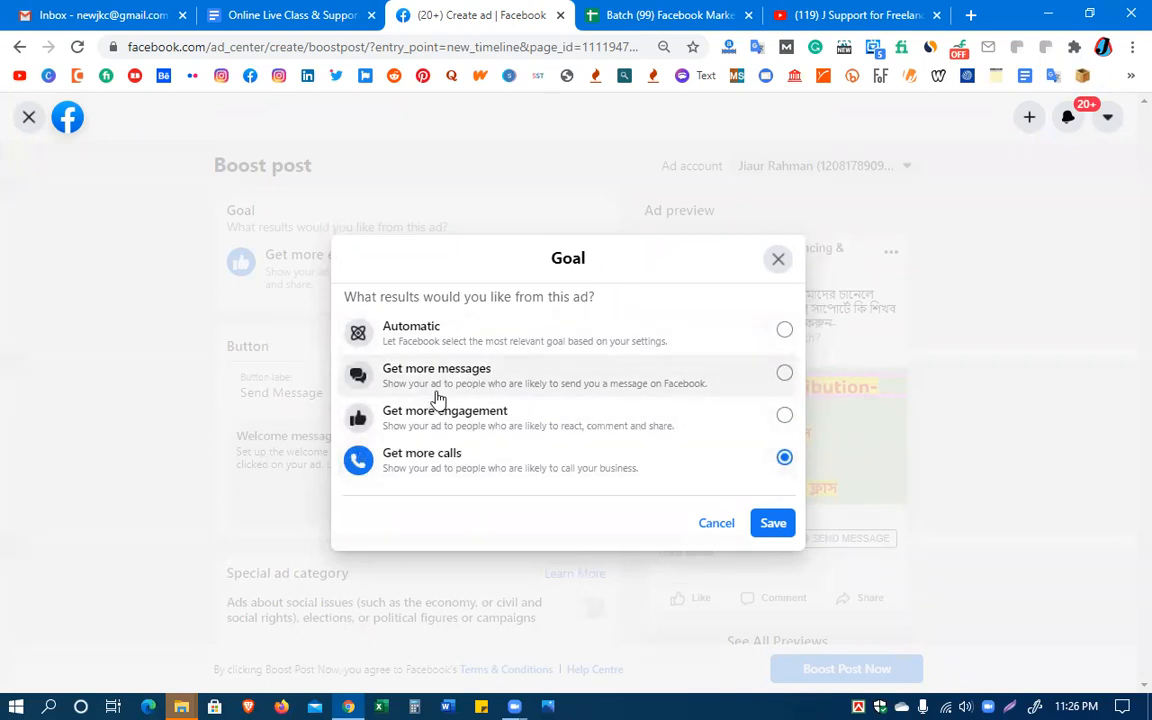
pyautogui.click(752, 339)
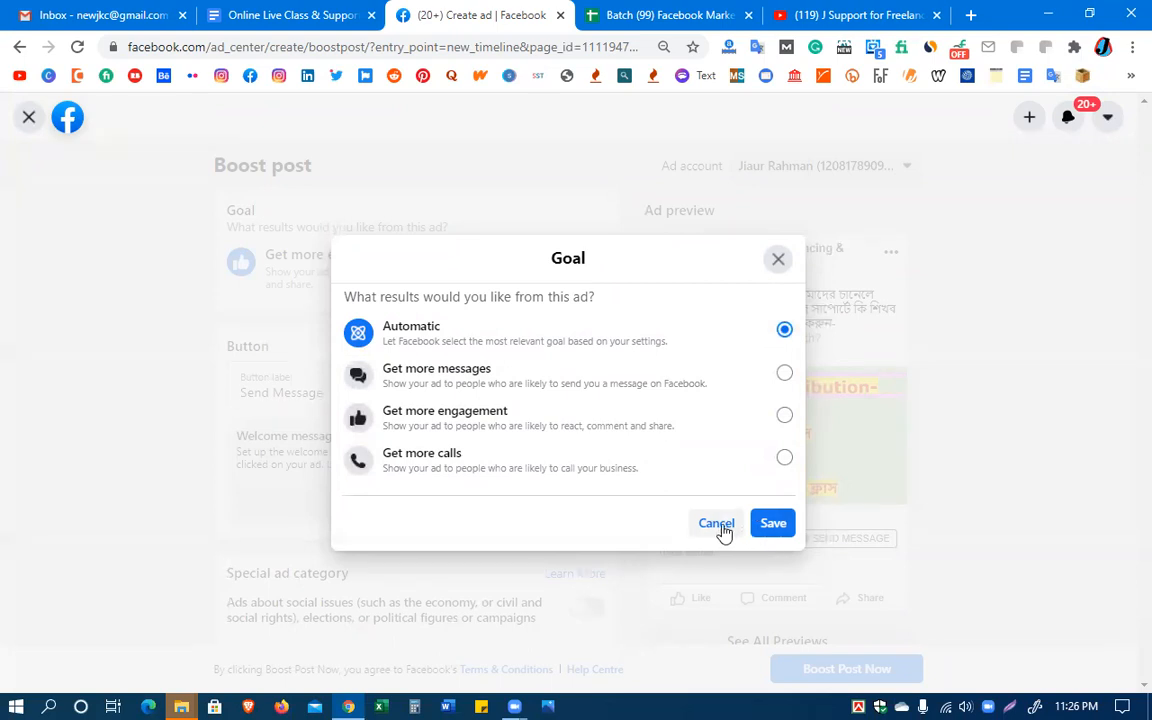
pyautogui.click(722, 527)
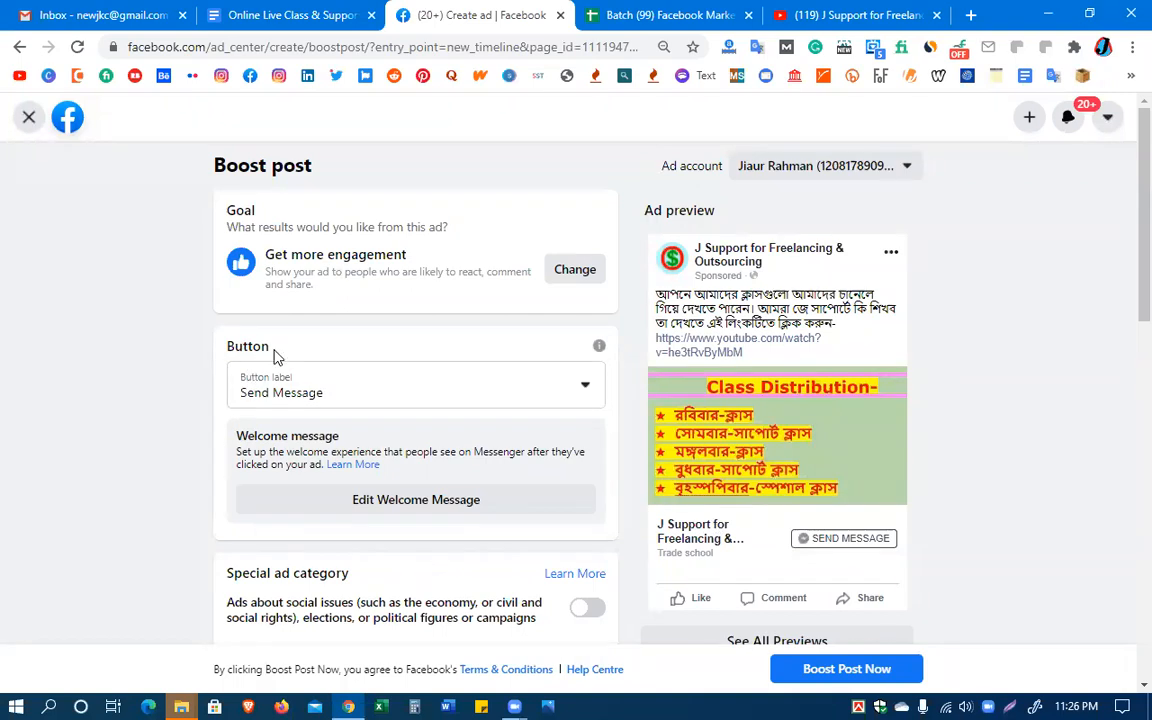
# Set the ad's button label to Book Now
pyautogui.click(528, 394)
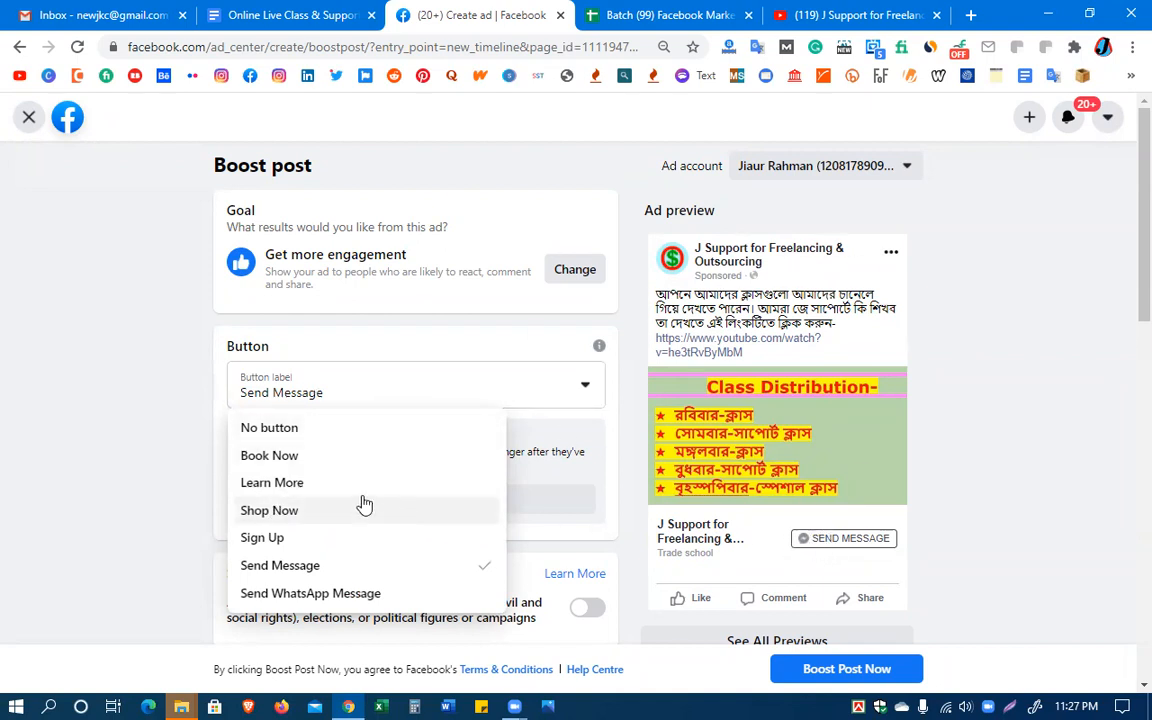
pyautogui.click(282, 458)
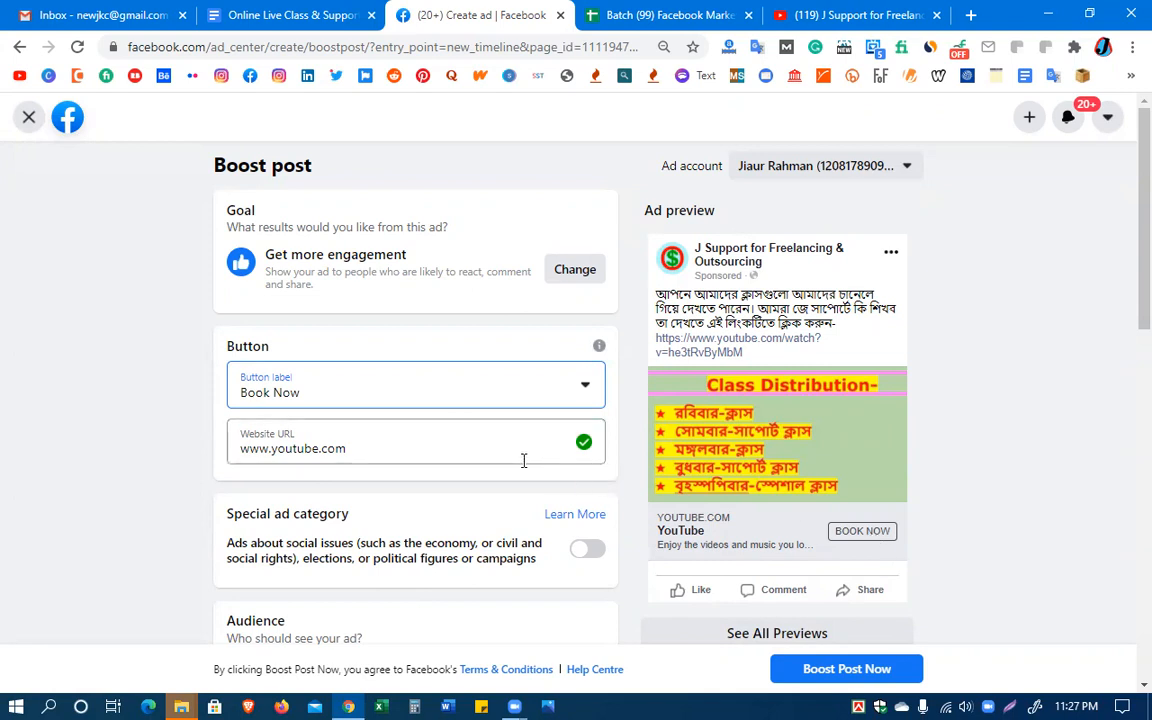
# Set the ad's button label to Shop Now and check its website URL
pyautogui.click(586, 392)
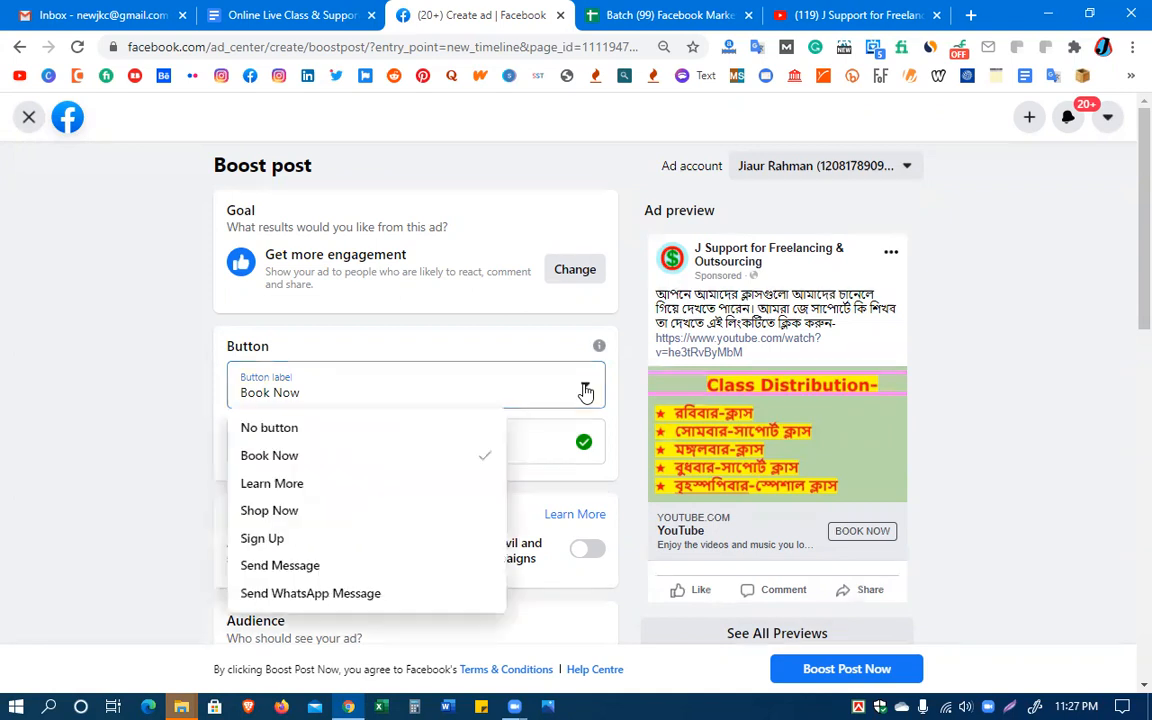
pyautogui.click(287, 520)
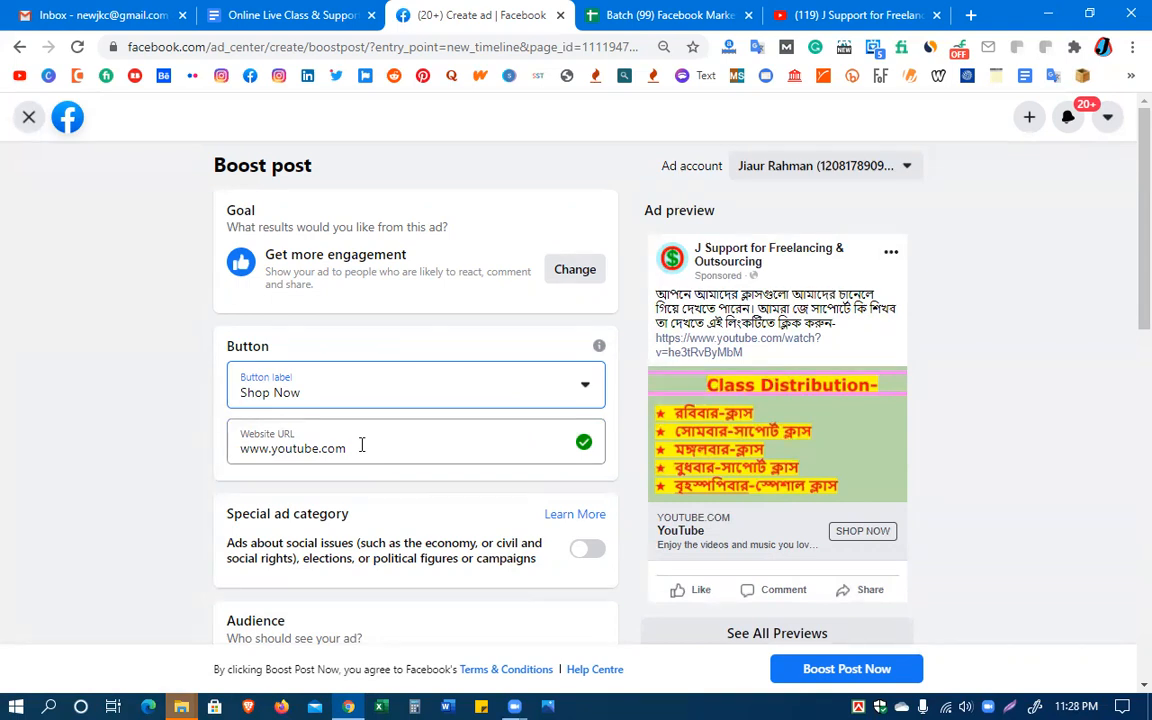
pyautogui.click(367, 447)
pyautogui.moveTo(367, 447); pyautogui.dragTo(195, 455)
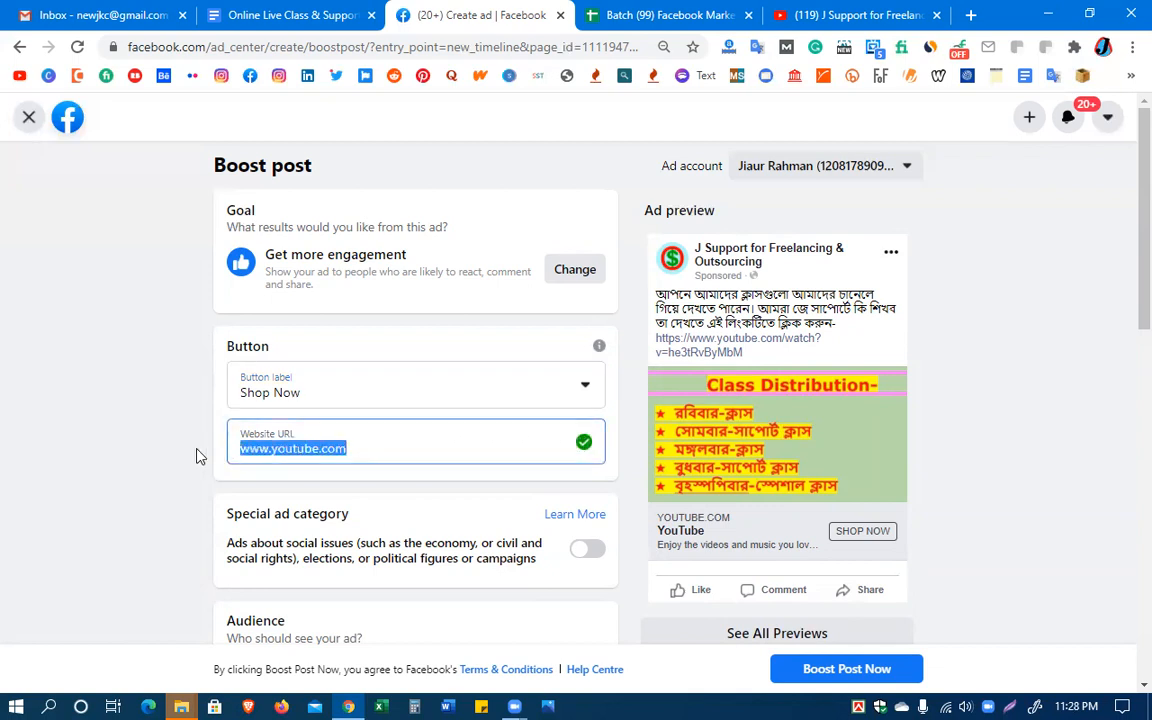
pyautogui.click(268, 449)
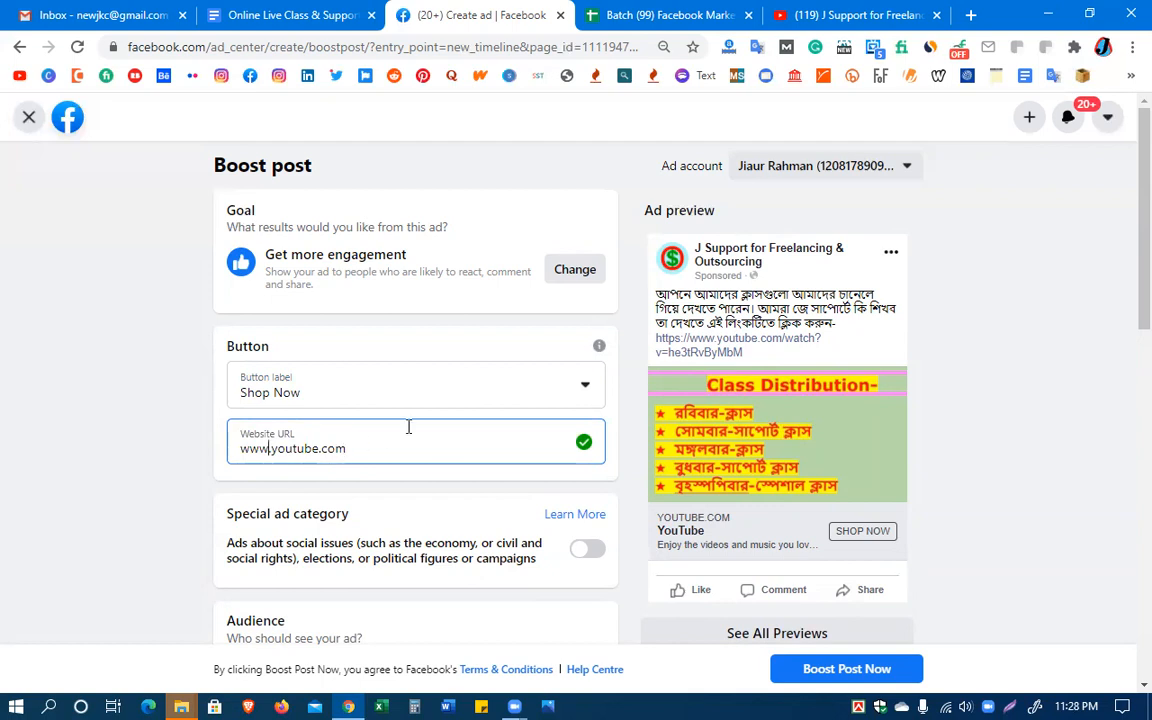
pyautogui.click(584, 392)
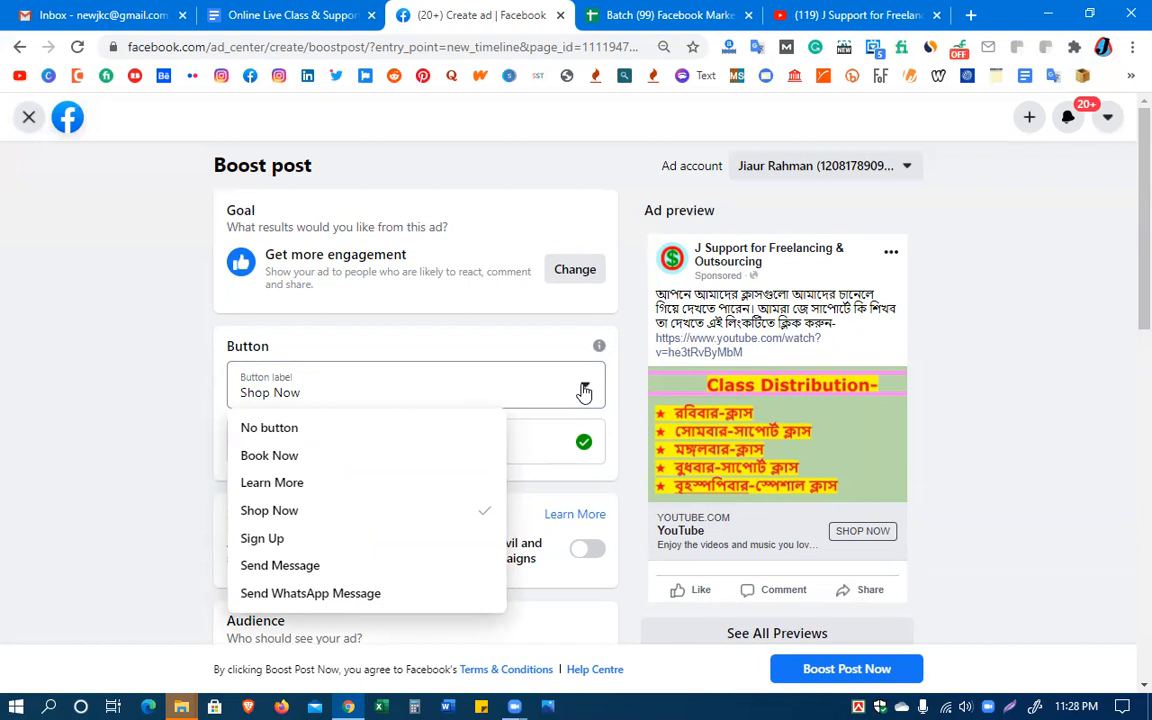
pyautogui.click(162, 372)
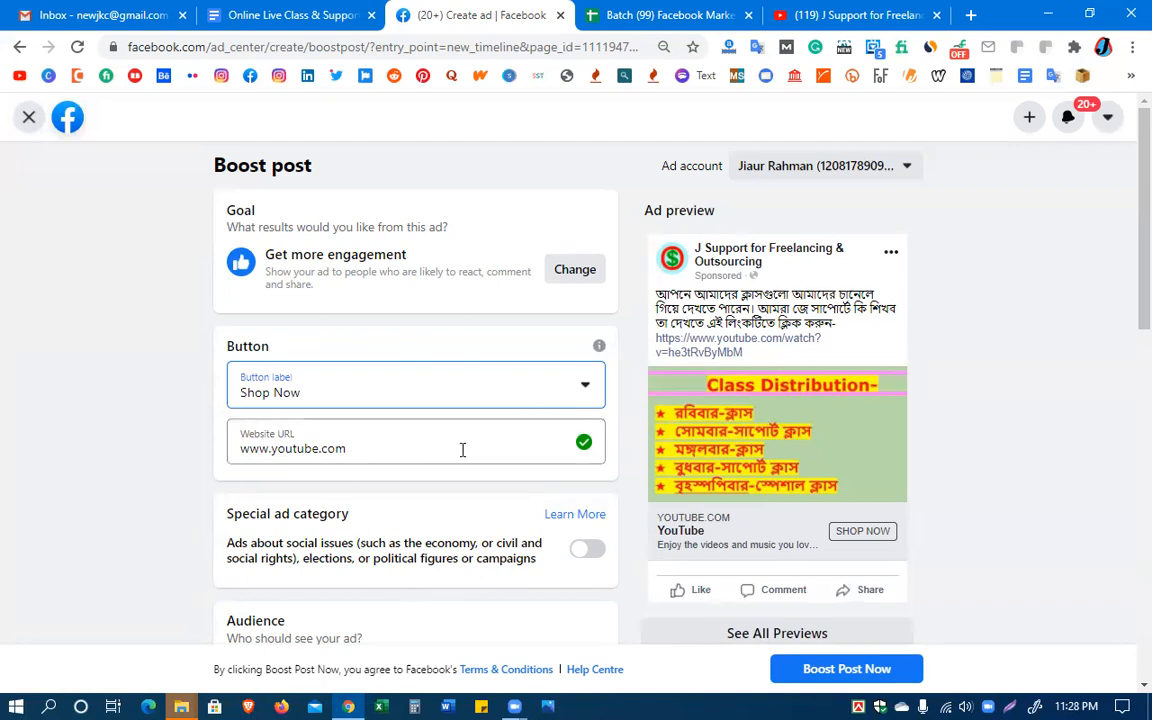
pyautogui.click(374, 445)
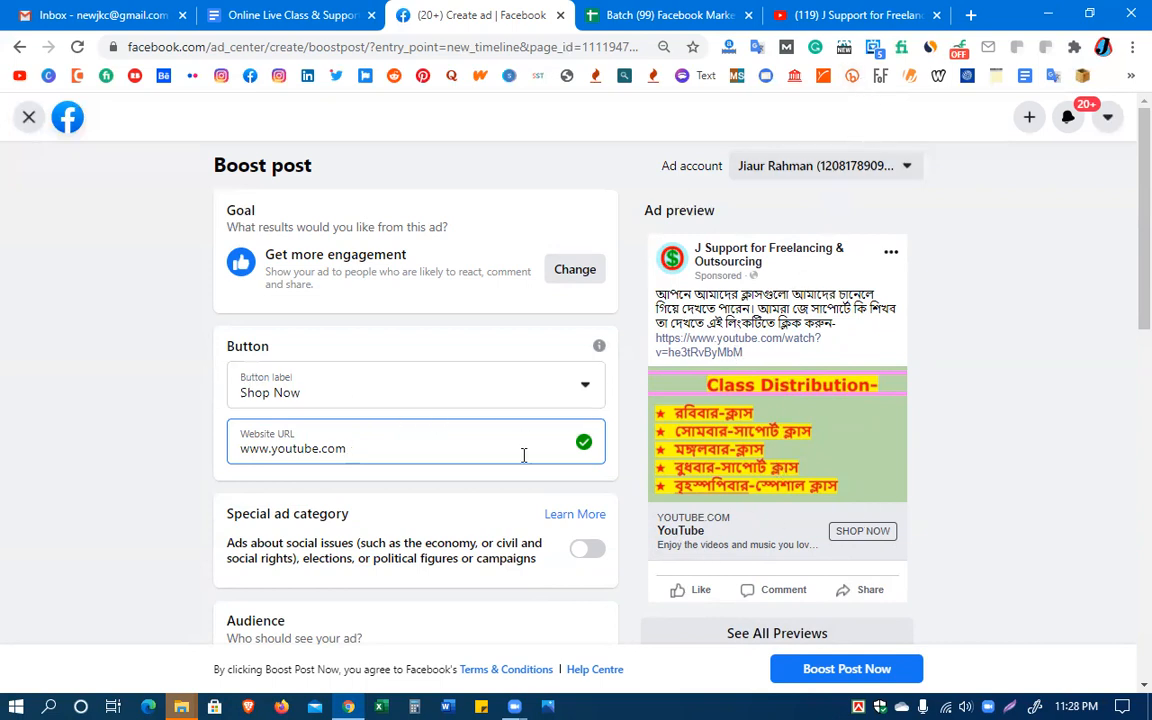
# Turn on the special ad category for social issues, elections or politics, review its authorisation requirements, and turn it back off
pyautogui.scroll(-2, 395, 515)
pyautogui.scroll(-3, 395, 515)
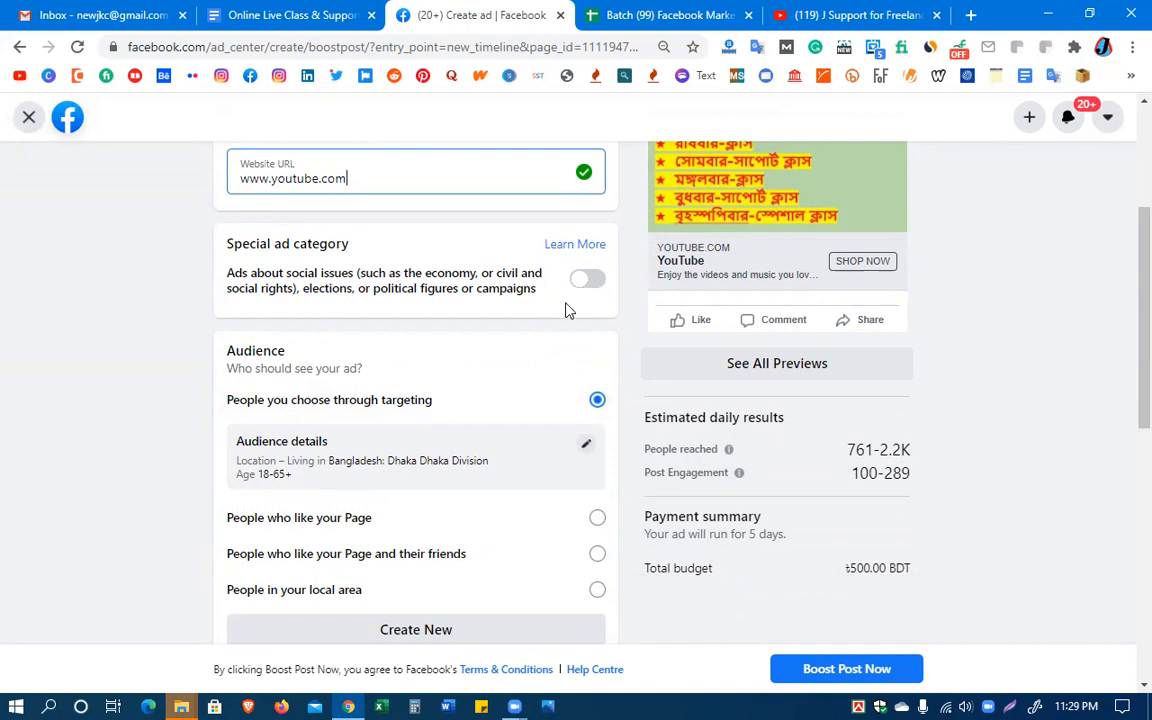
pyautogui.click(588, 281)
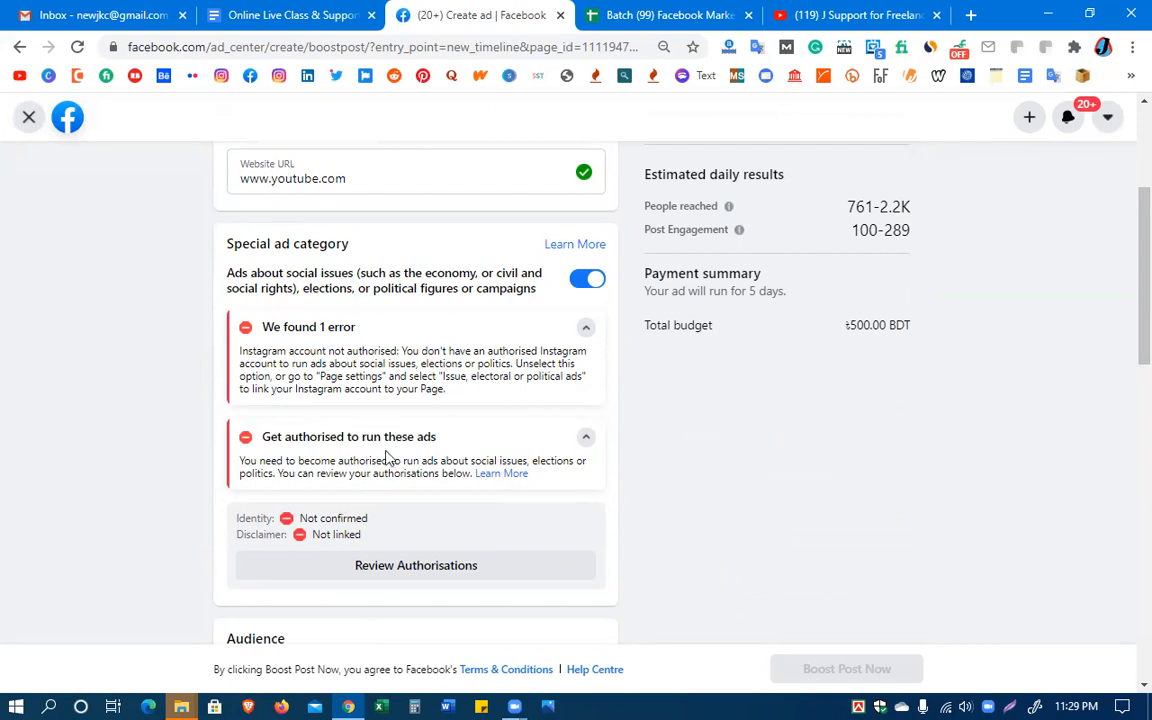
pyautogui.scroll(-1, 456, 569)
pyautogui.scroll(-3, 456, 567)
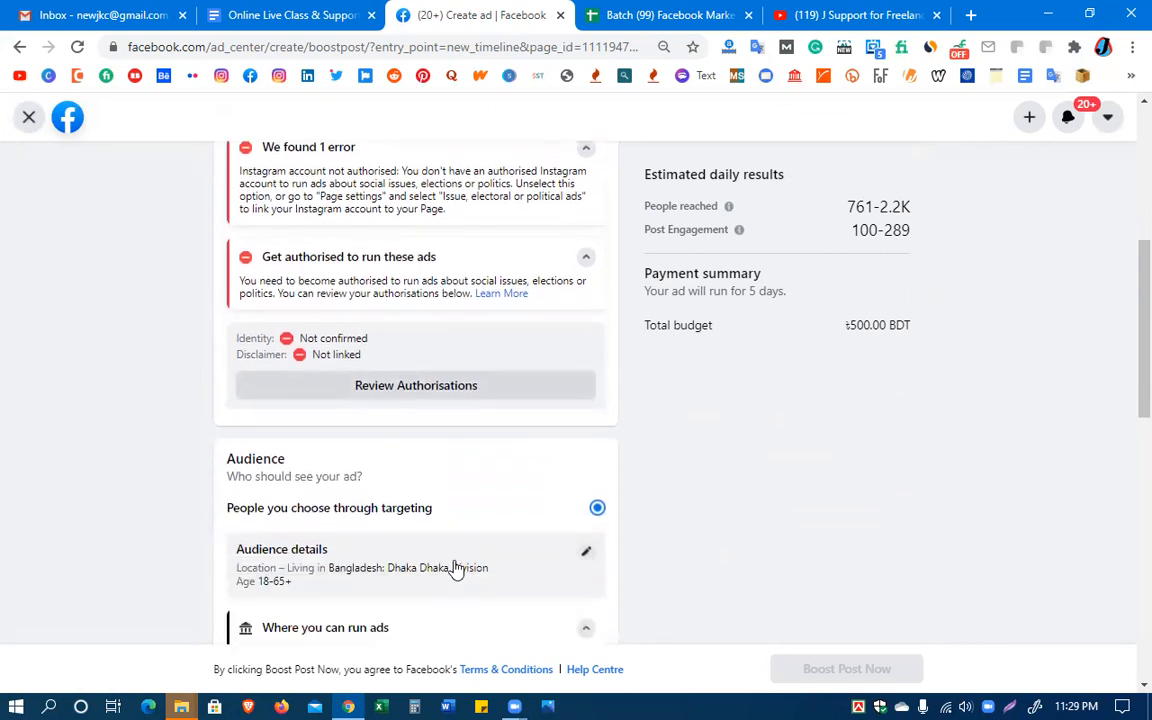
pyautogui.scroll(5, 457, 565)
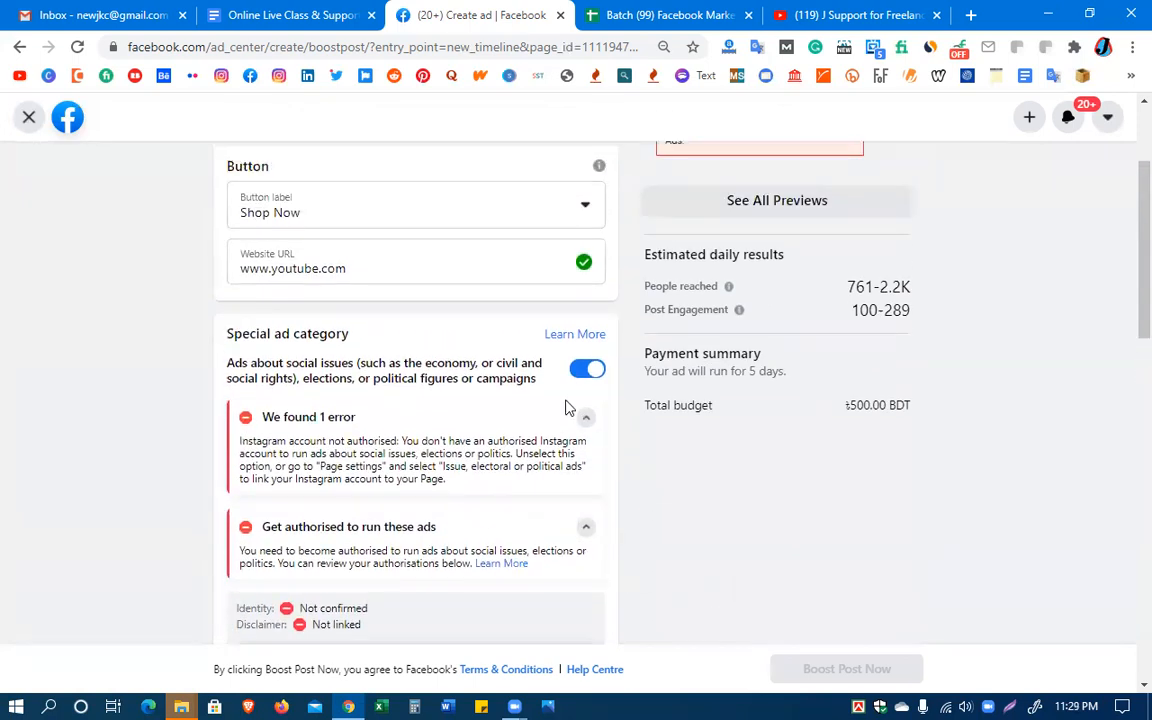
pyautogui.click(588, 369)
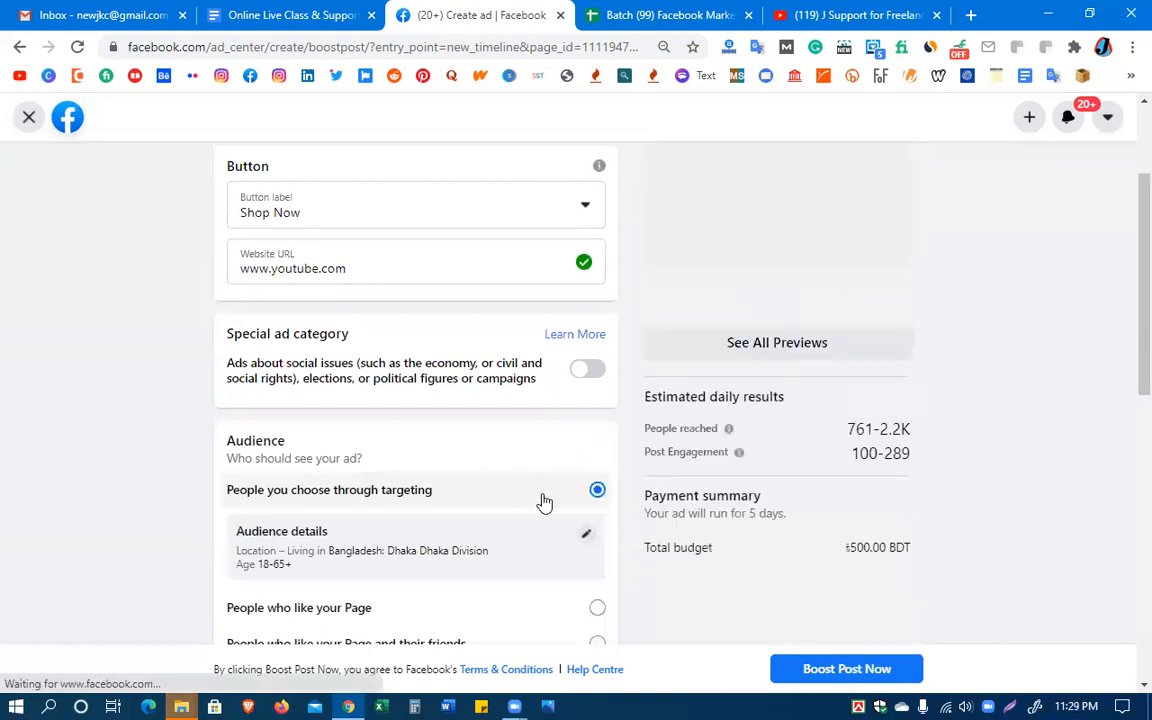
pyautogui.scroll(1, 542, 501)
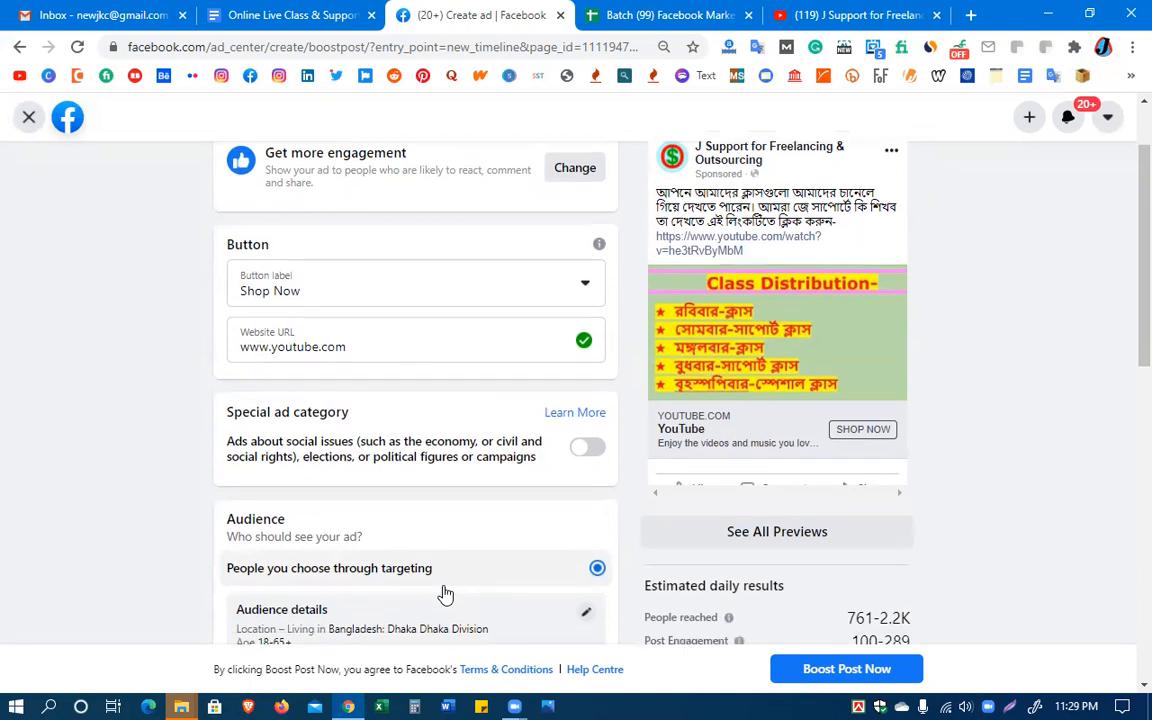
pyautogui.scroll(-2, 445, 594)
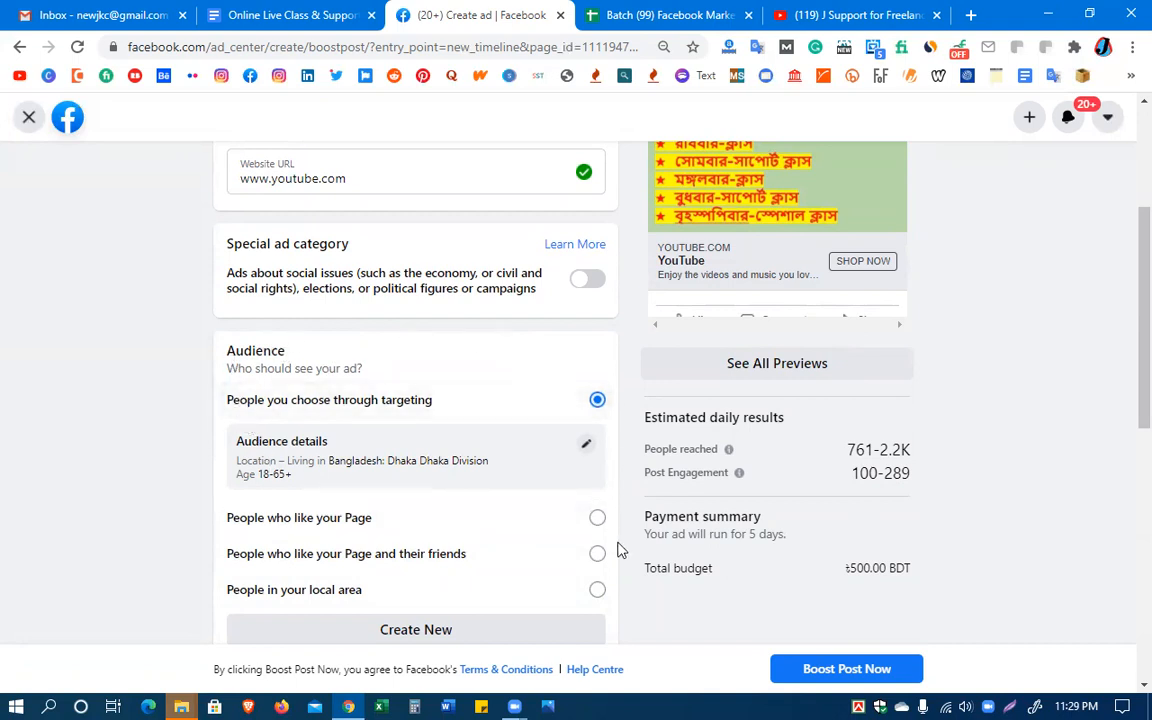
pyautogui.scroll(-1, 604, 594)
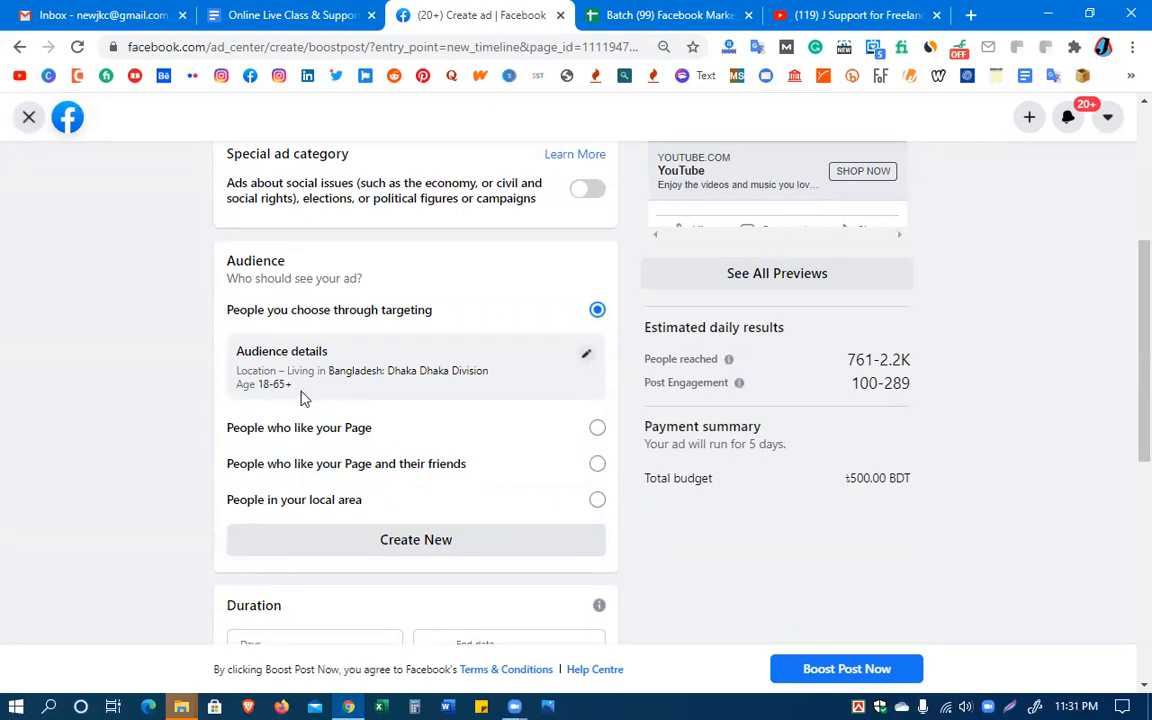
pyautogui.click(586, 356)
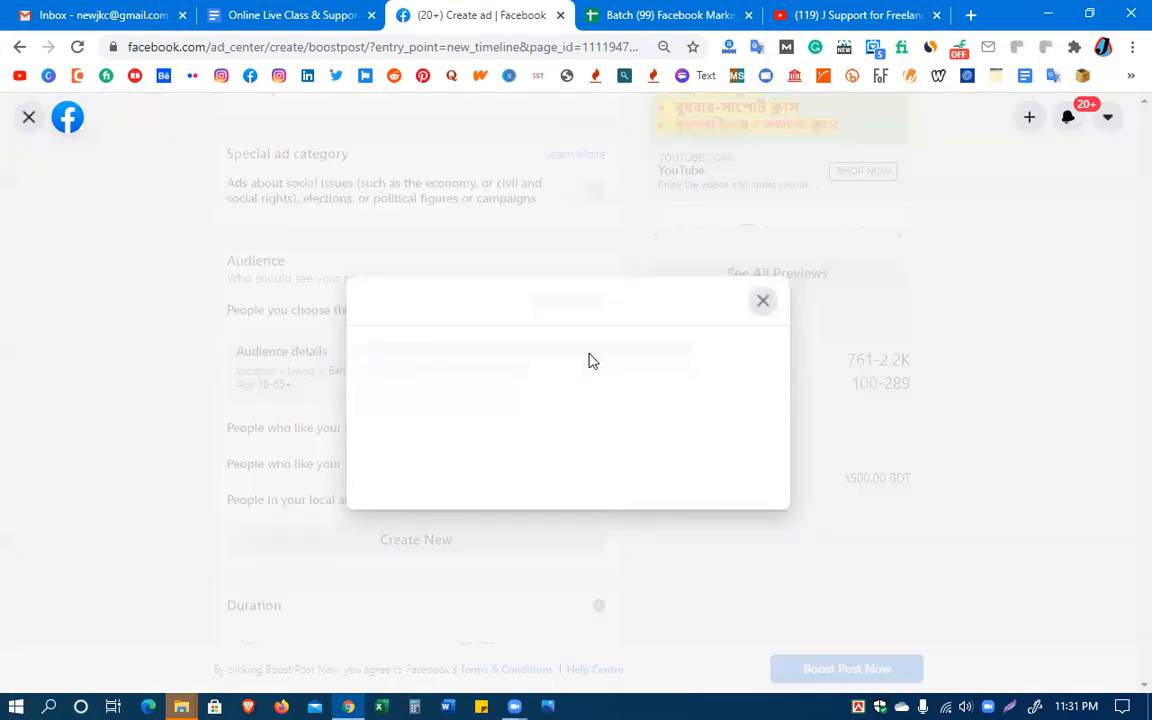
pyautogui.click(789, 179)
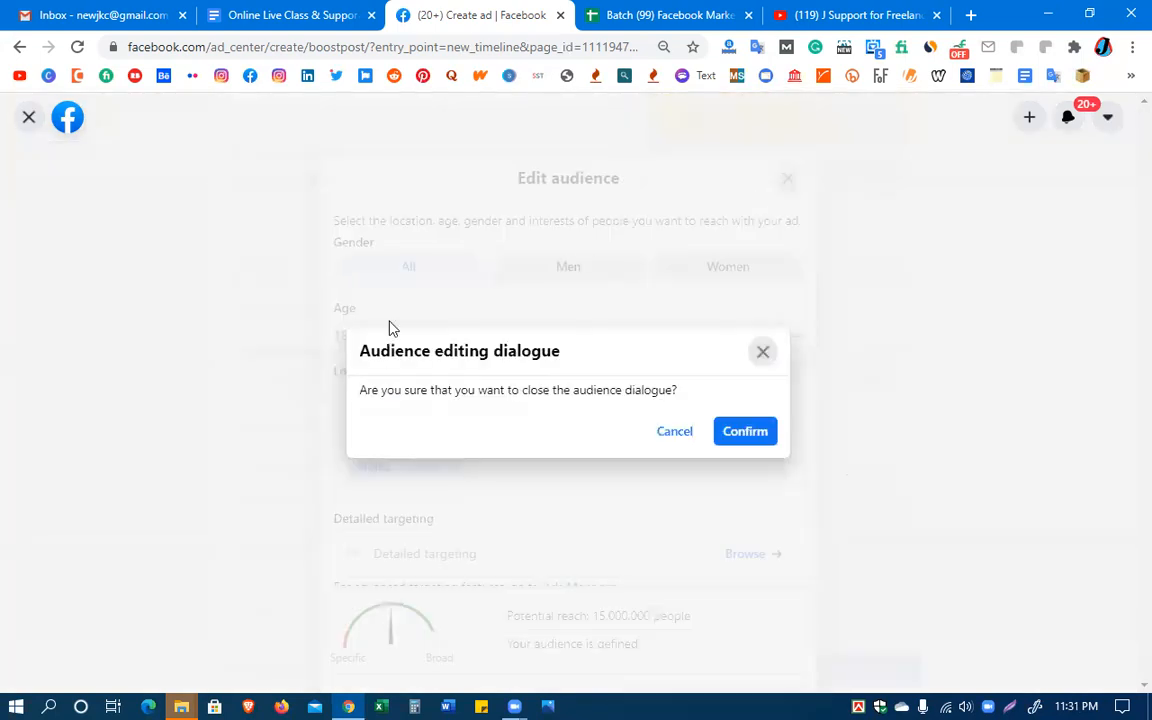
pyautogui.click(676, 433)
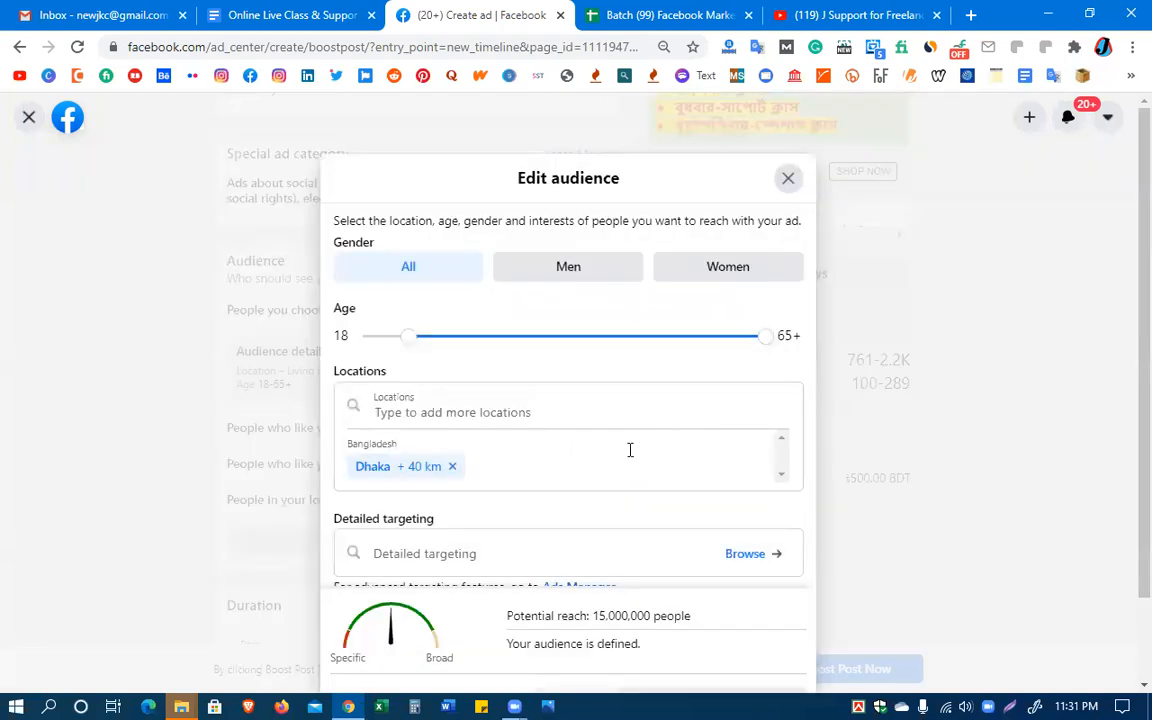
pyautogui.click(788, 180)
pyautogui.click(745, 431)
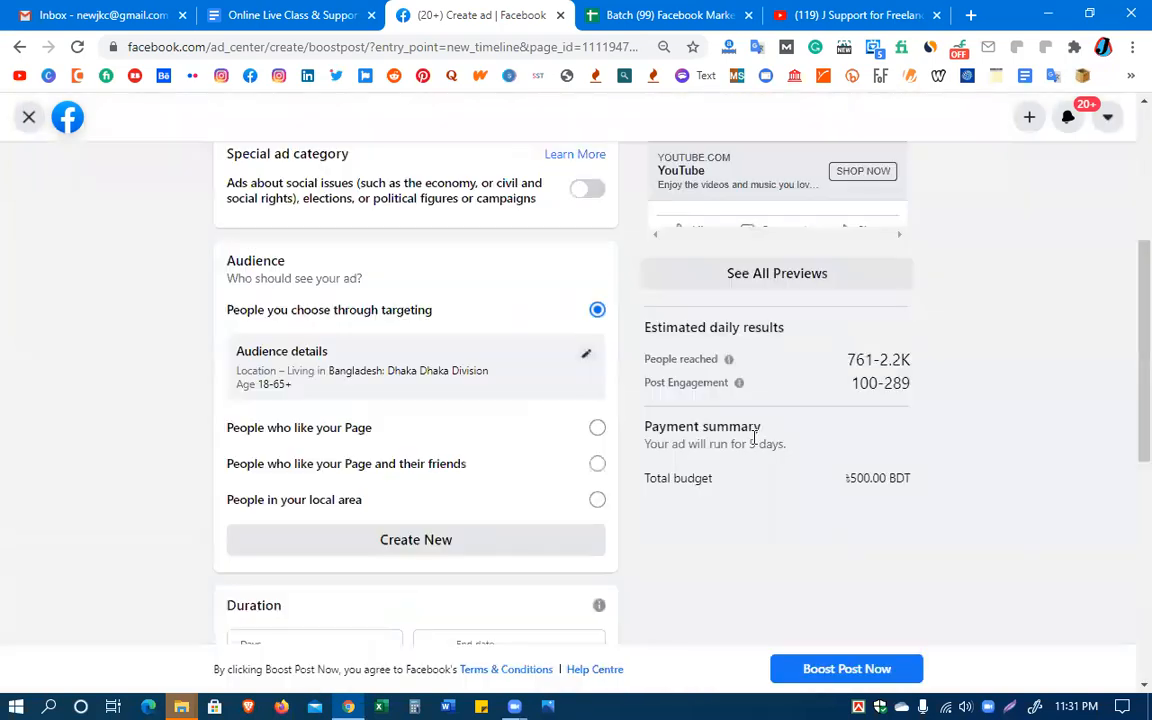
# Open the targeted audience's details and try the Women and Men gender options before returning to All
pyautogui.click(587, 359)
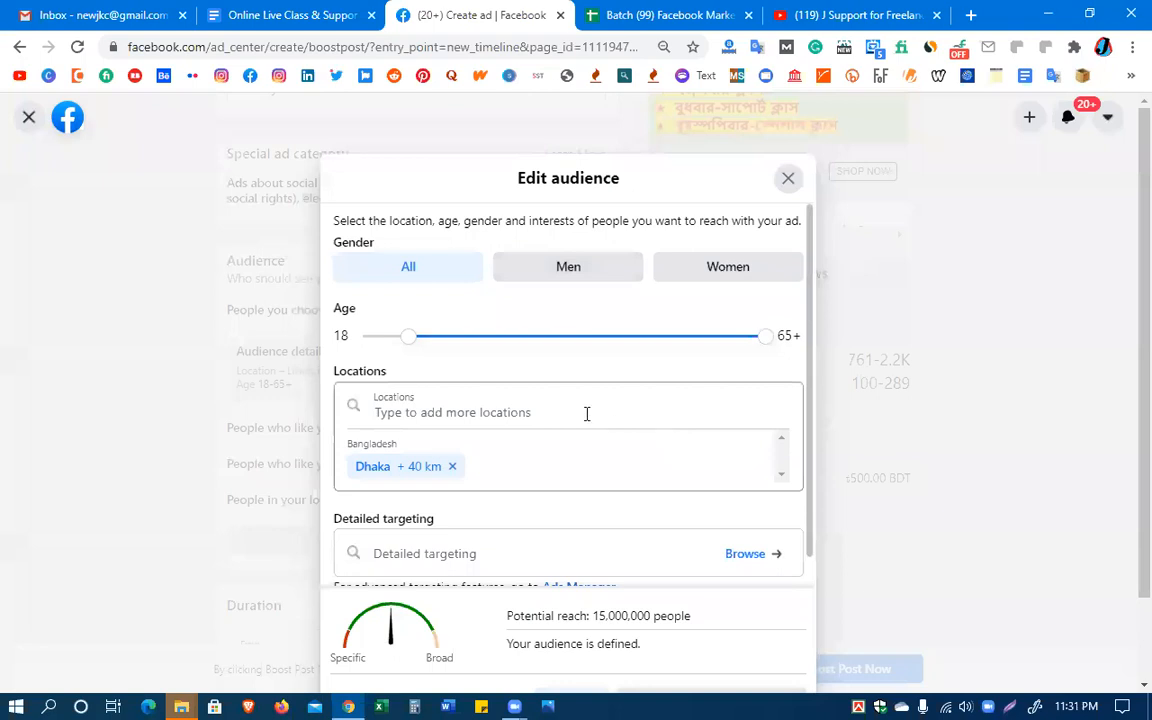
pyautogui.scroll(-1, 533, 352)
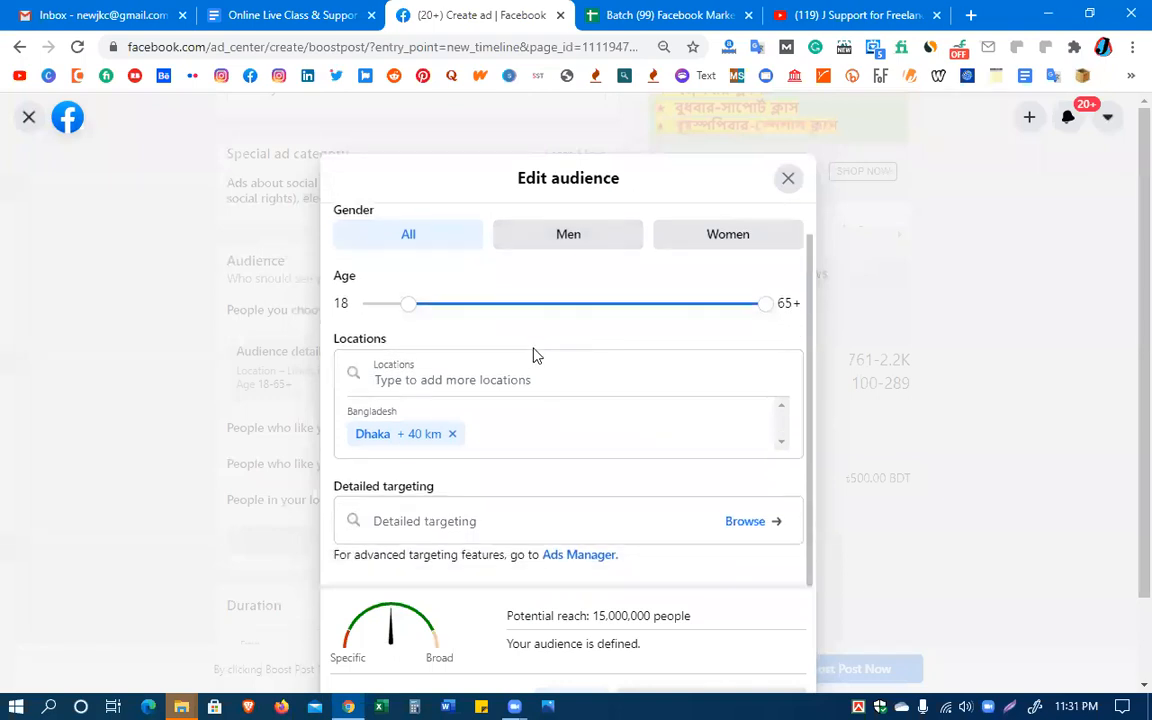
pyautogui.scroll(1, 534, 349)
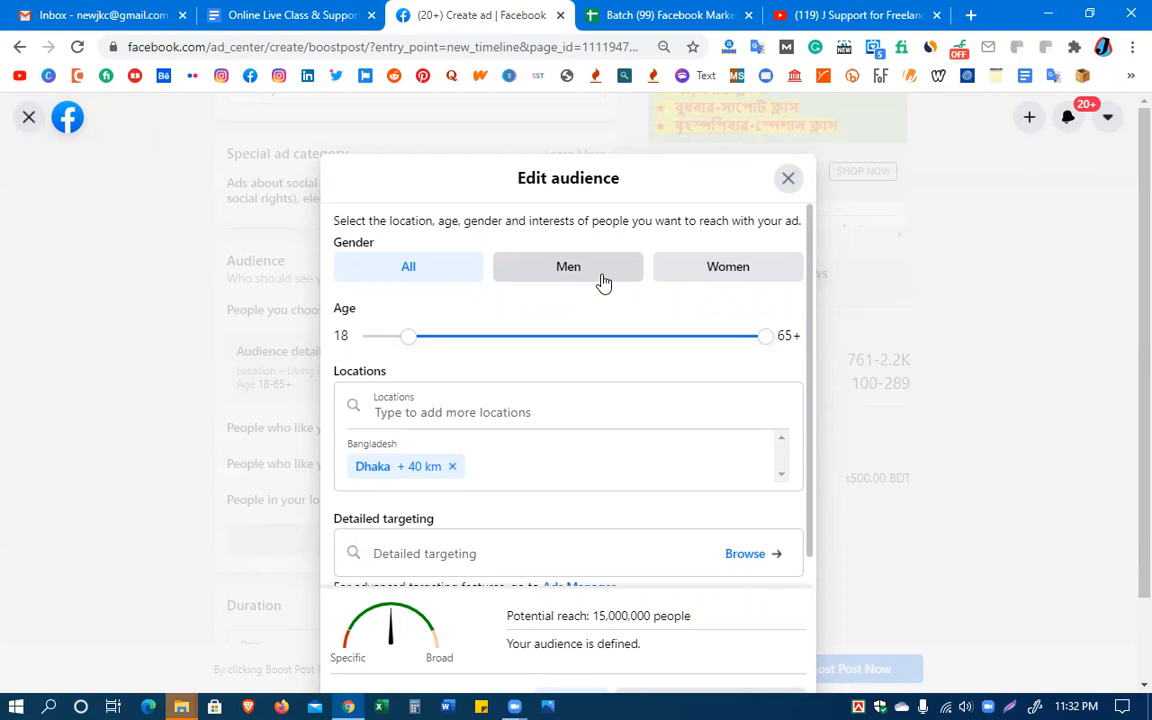
pyautogui.click(727, 274)
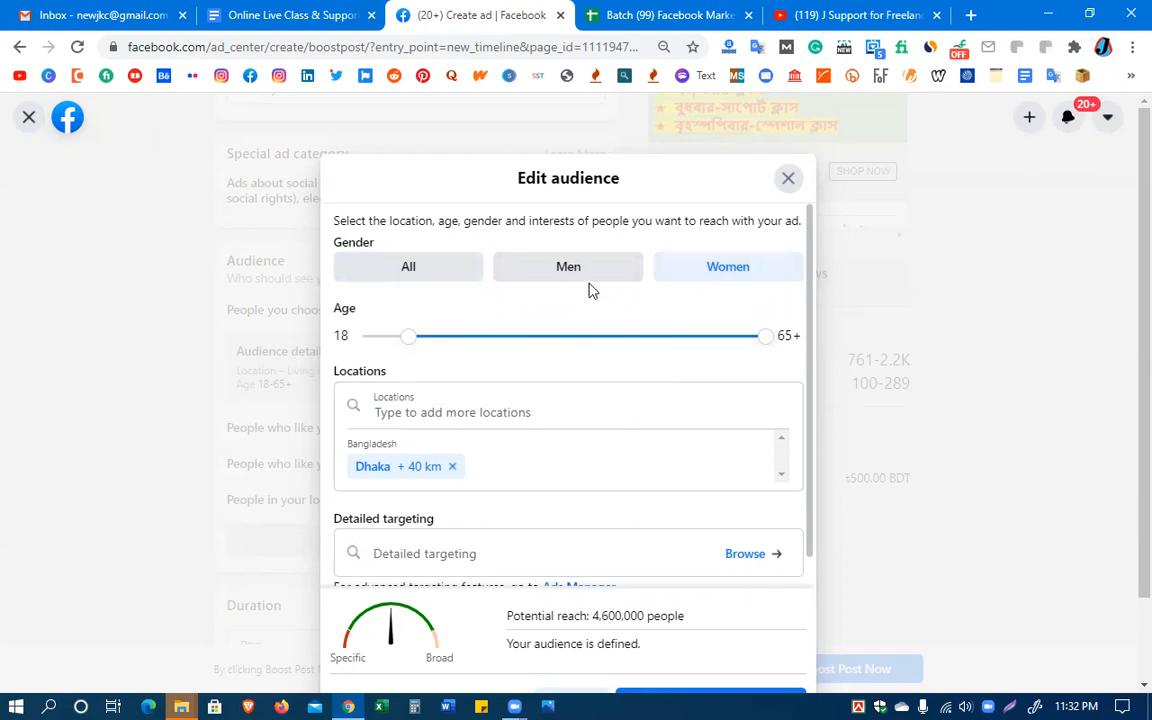
pyautogui.click(562, 270)
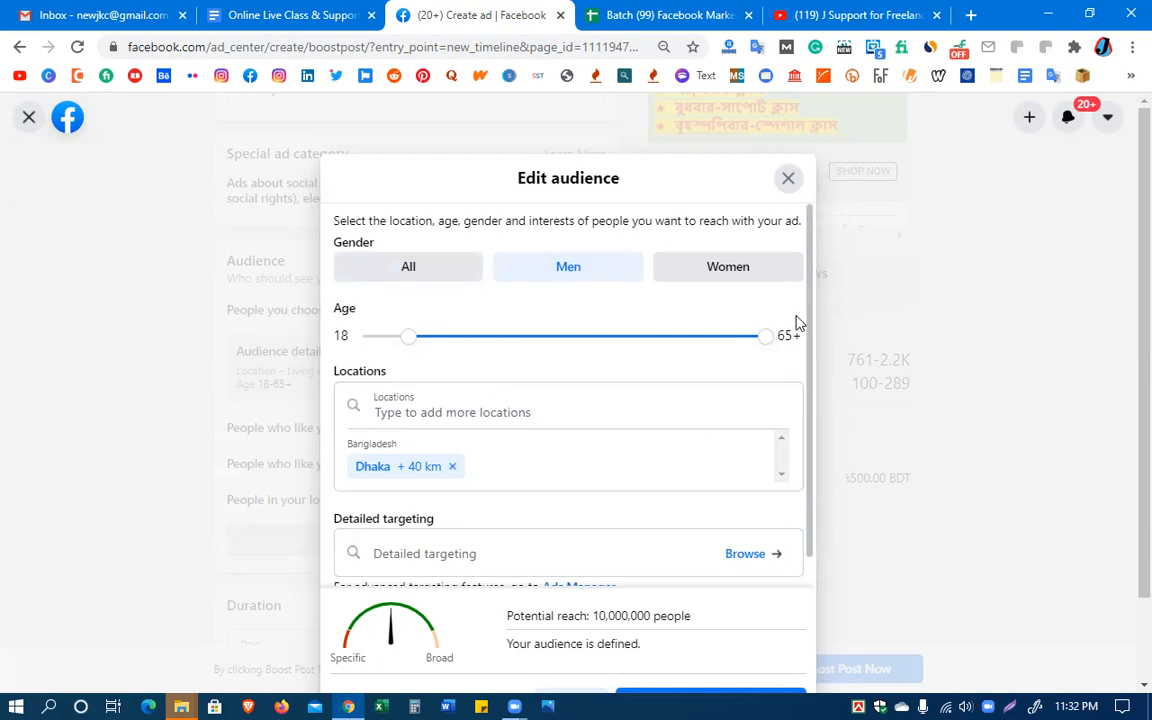
pyautogui.click(419, 280)
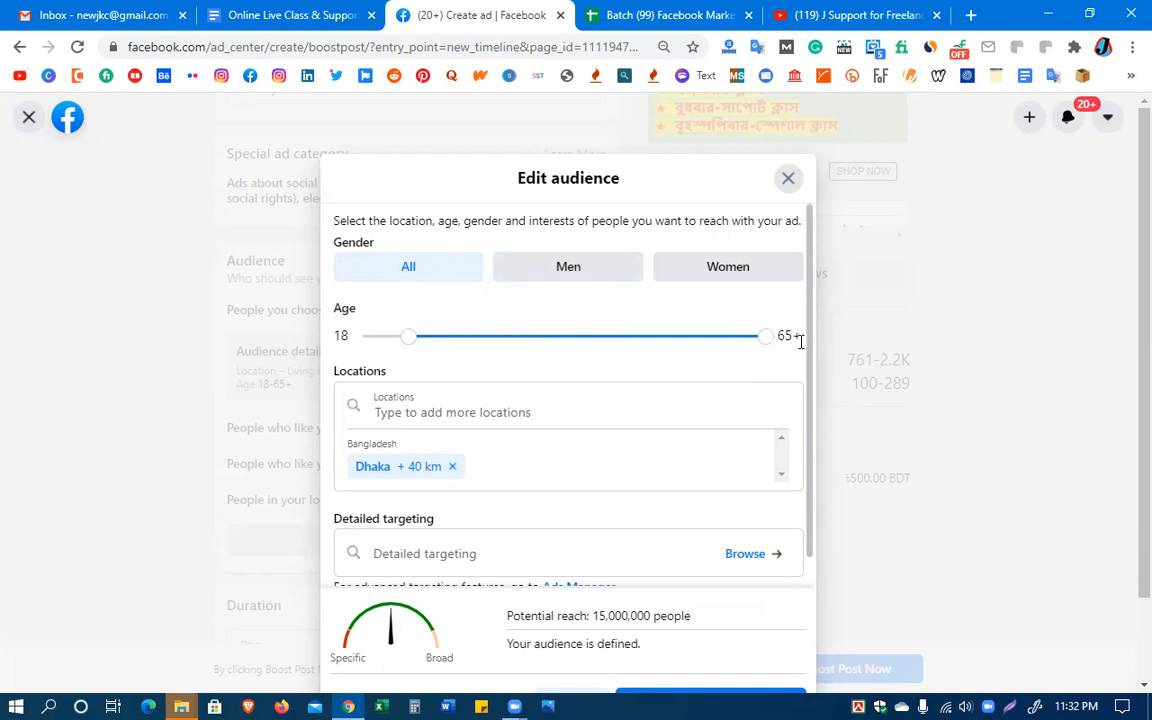
# Lower the audience's maximum age to 50, view the location map, and discard the audience edits
pyautogui.moveTo(764, 347); pyautogui.dragTo(656, 350)
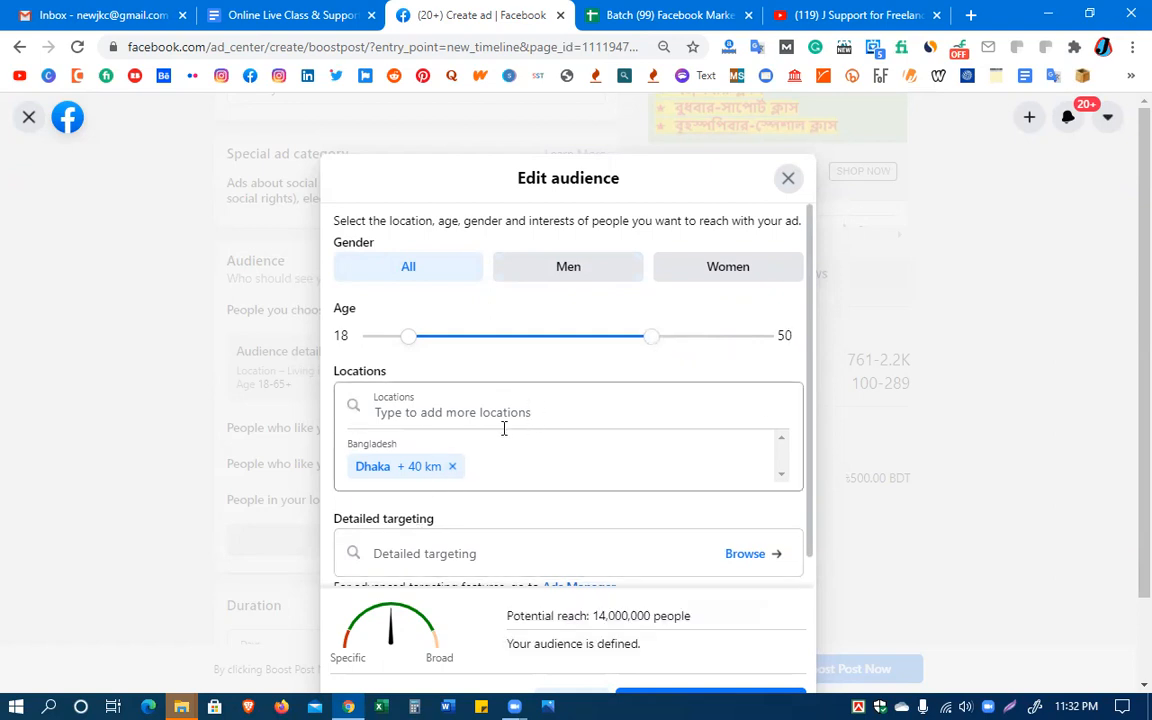
pyautogui.click(455, 418)
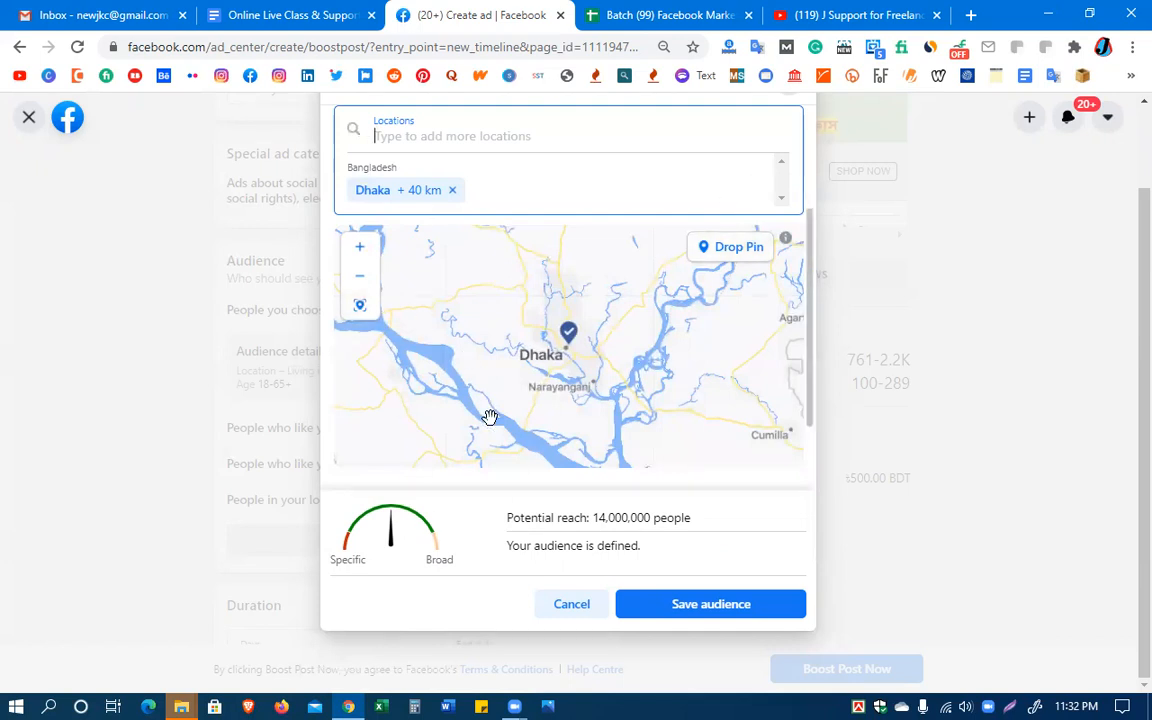
pyautogui.scroll(2, 508, 447)
pyautogui.scroll(-2, 507, 450)
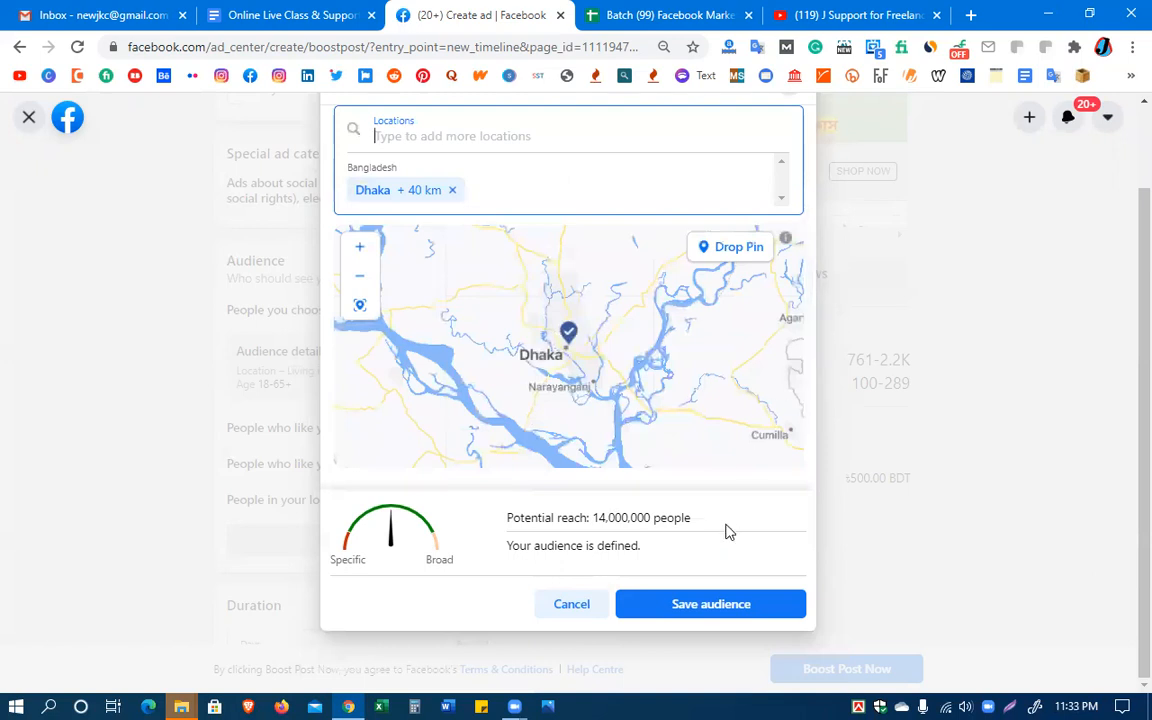
pyautogui.click(572, 606)
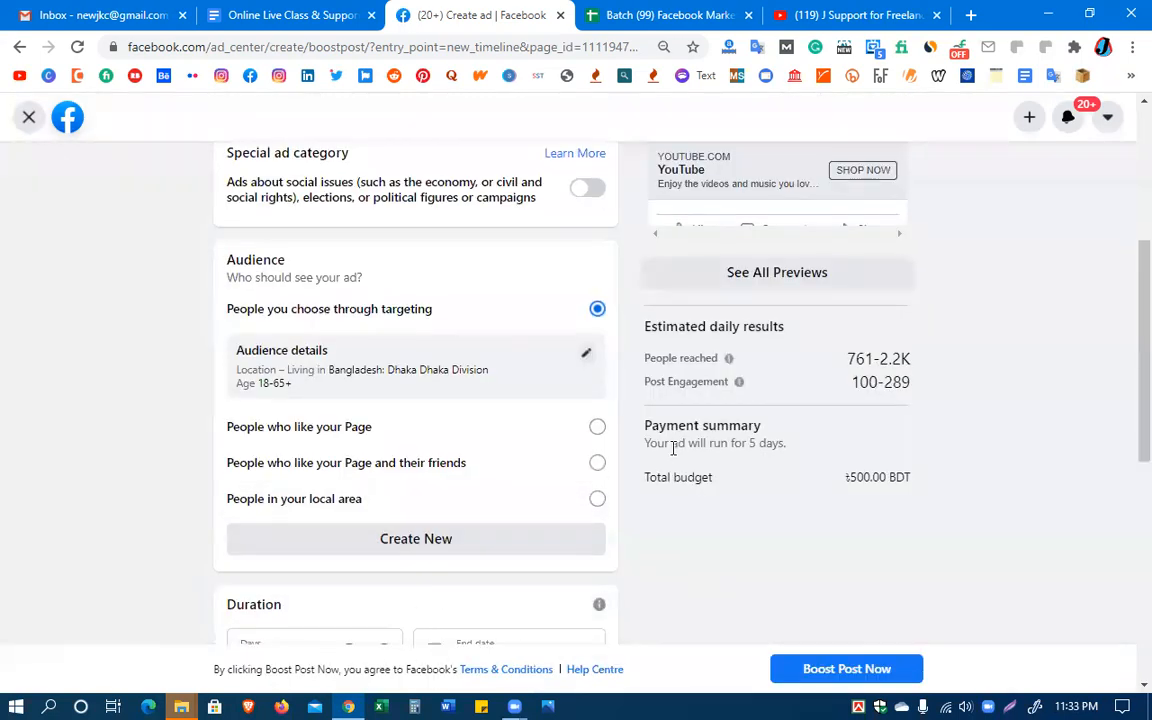
# Reopen the targeted audience's details and set the maximum age to 50
pyautogui.scroll(-3, 674, 455)
pyautogui.scroll(4, 591, 420)
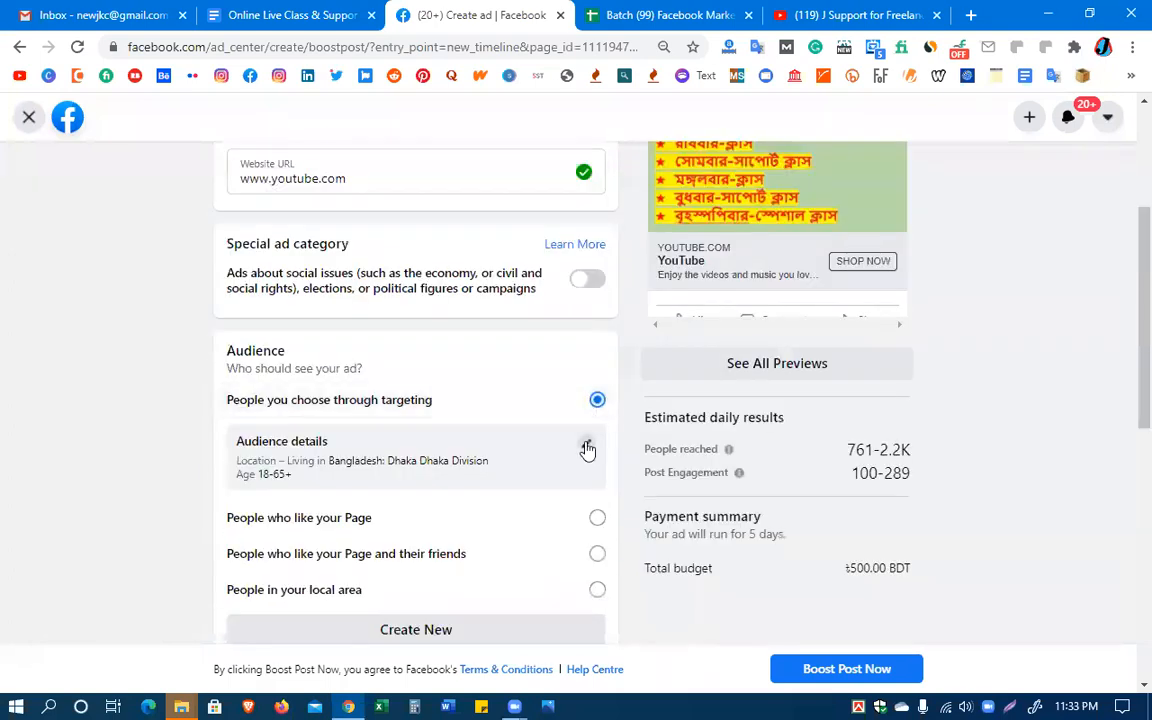
pyautogui.click(587, 447)
pyautogui.moveTo(767, 336); pyautogui.dragTo(656, 352)
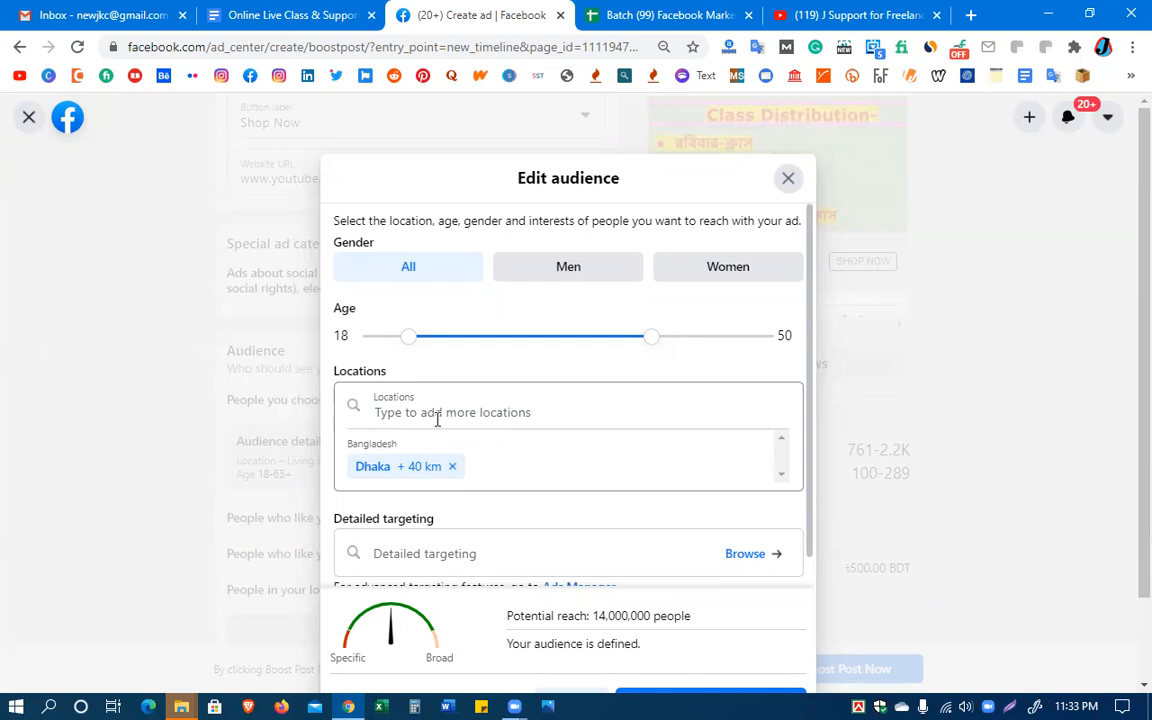
# Drop an additional targeting pin on the location map southwest of Dhaka, just south of Faridpur
pyautogui.scroll(-3, 433, 405)
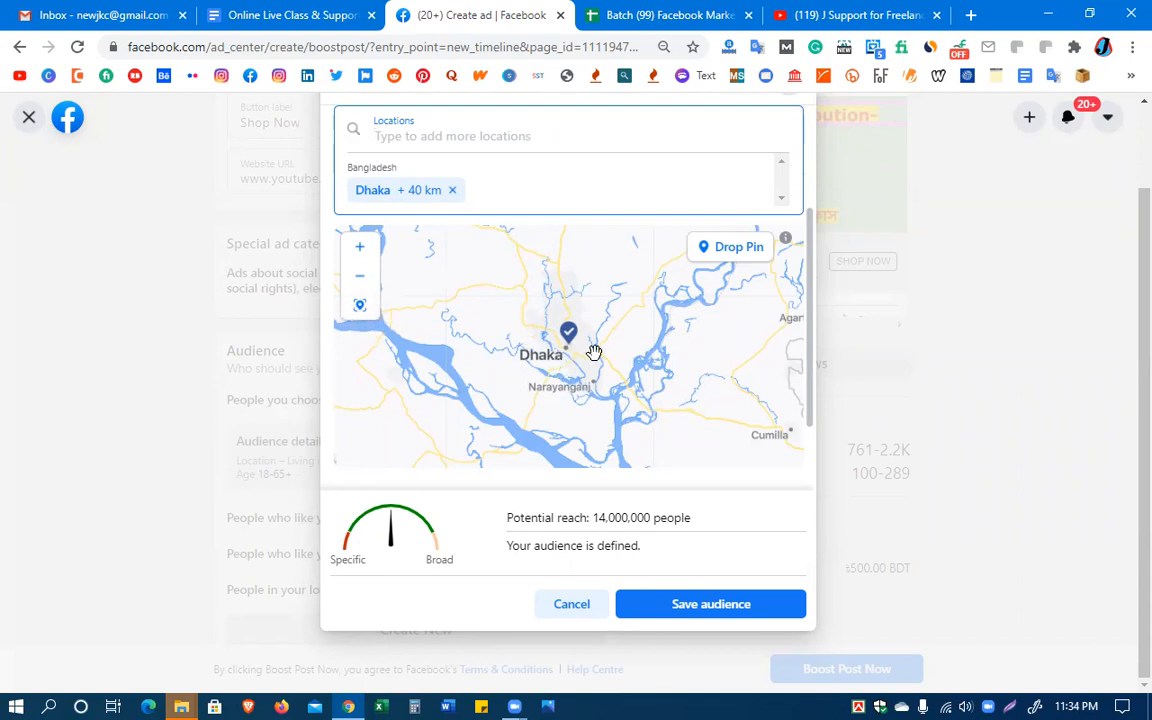
pyautogui.click(741, 255)
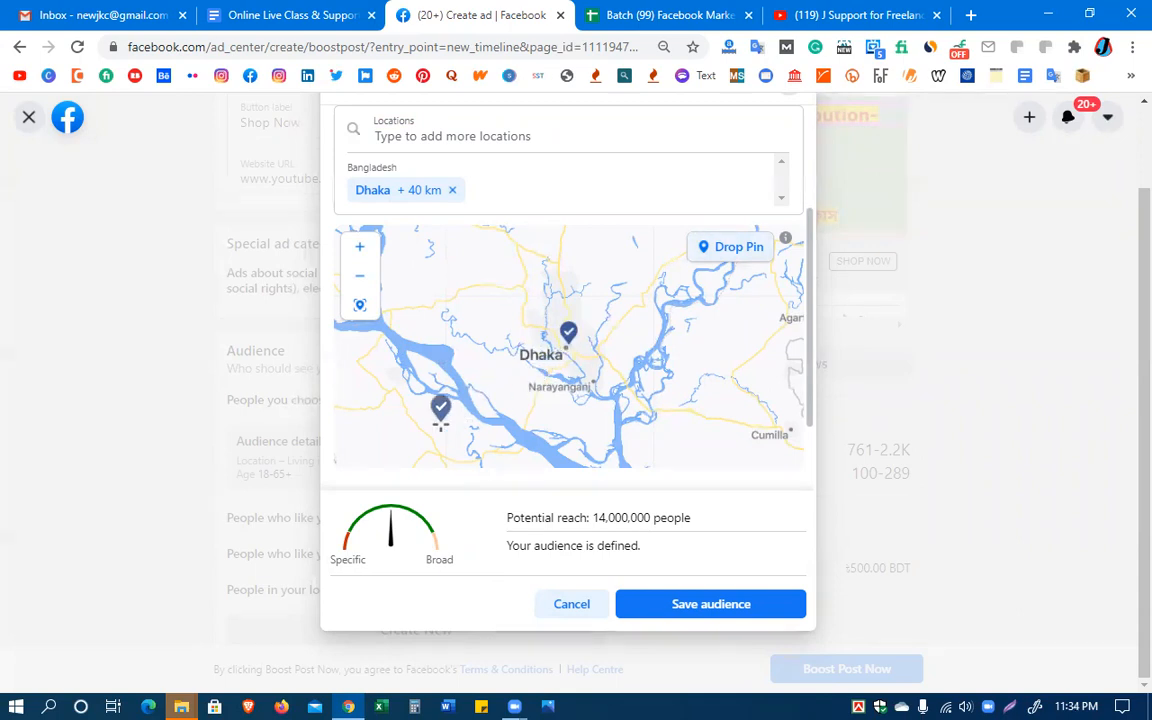
pyautogui.click(396, 428)
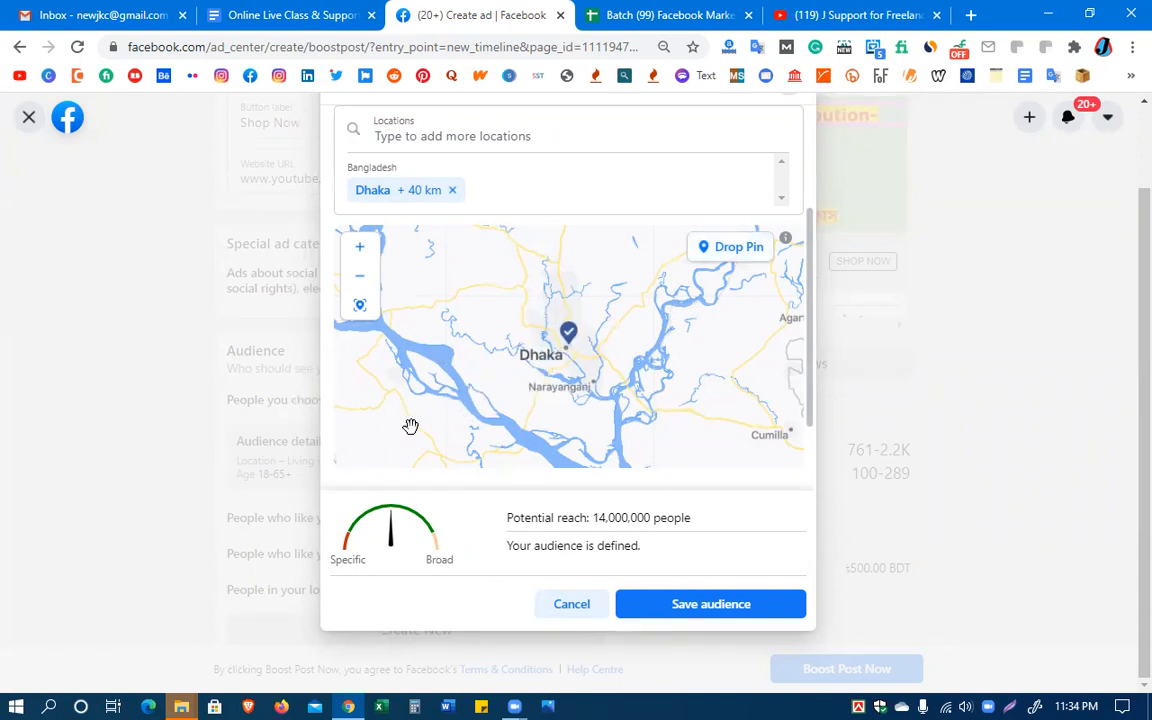
pyautogui.click(373, 429)
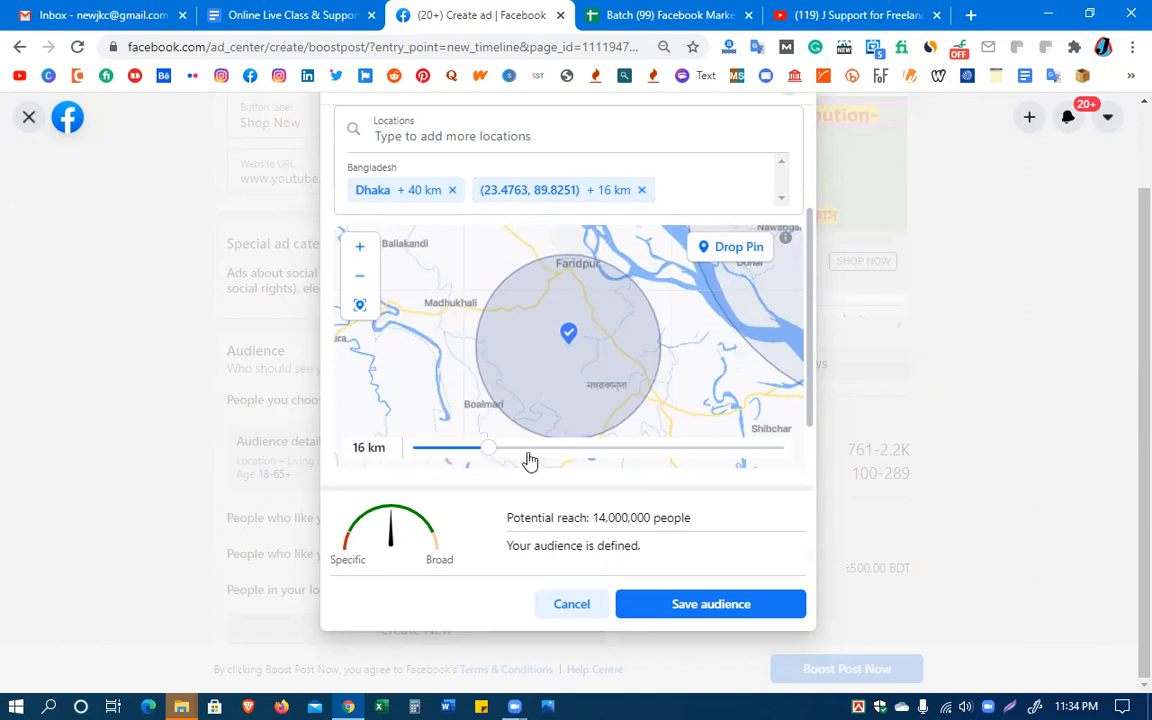
# Set the radius of the pin south of Faridpur to 80 km and drop another targeting pin just north of Chittagong
pyautogui.moveTo(491, 455); pyautogui.dragTo(778, 447)
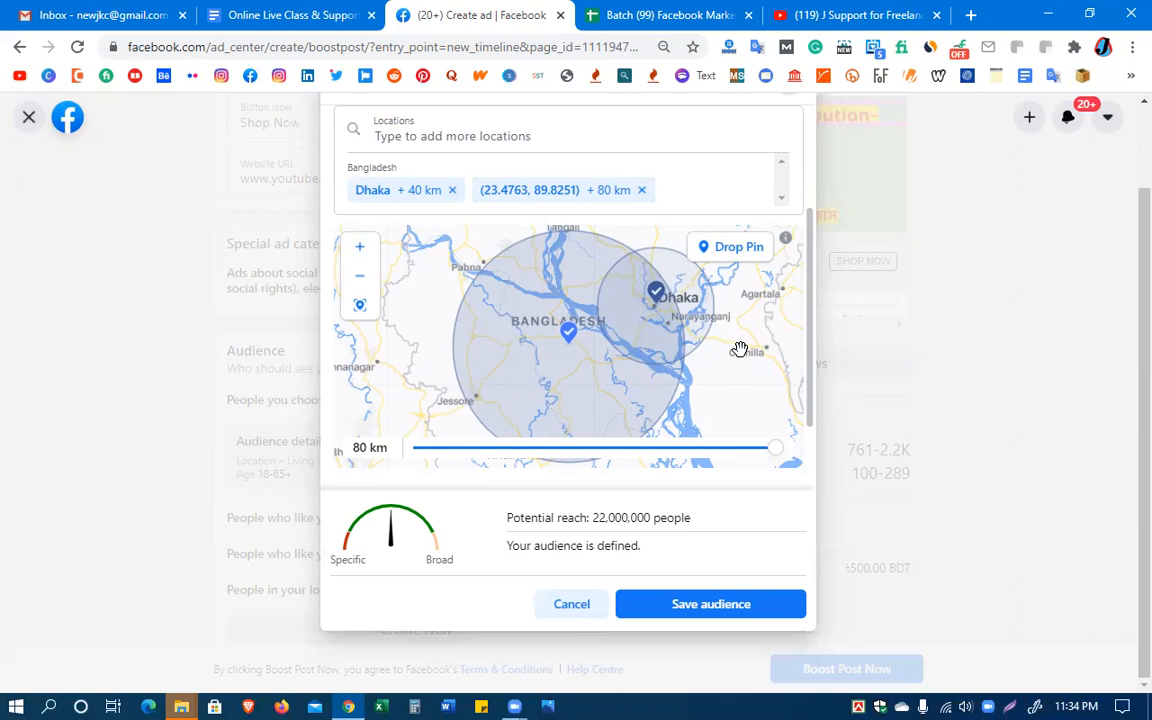
pyautogui.moveTo(709, 394); pyautogui.dragTo(602, 342)
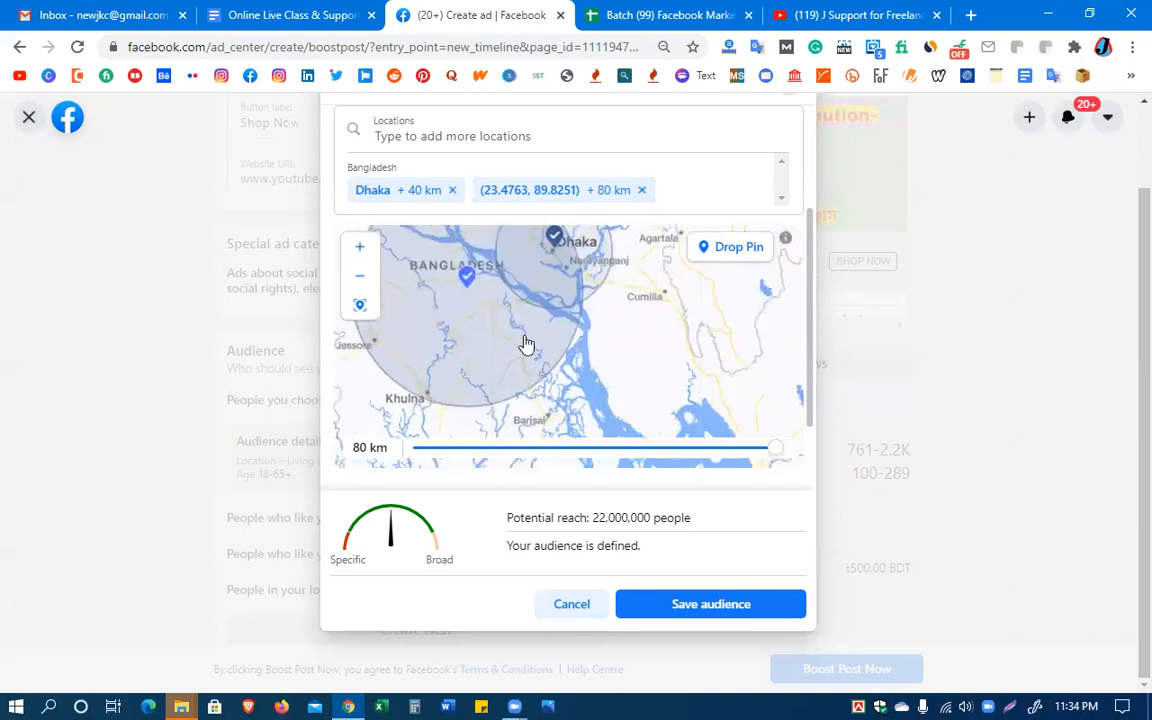
pyautogui.click(360, 282)
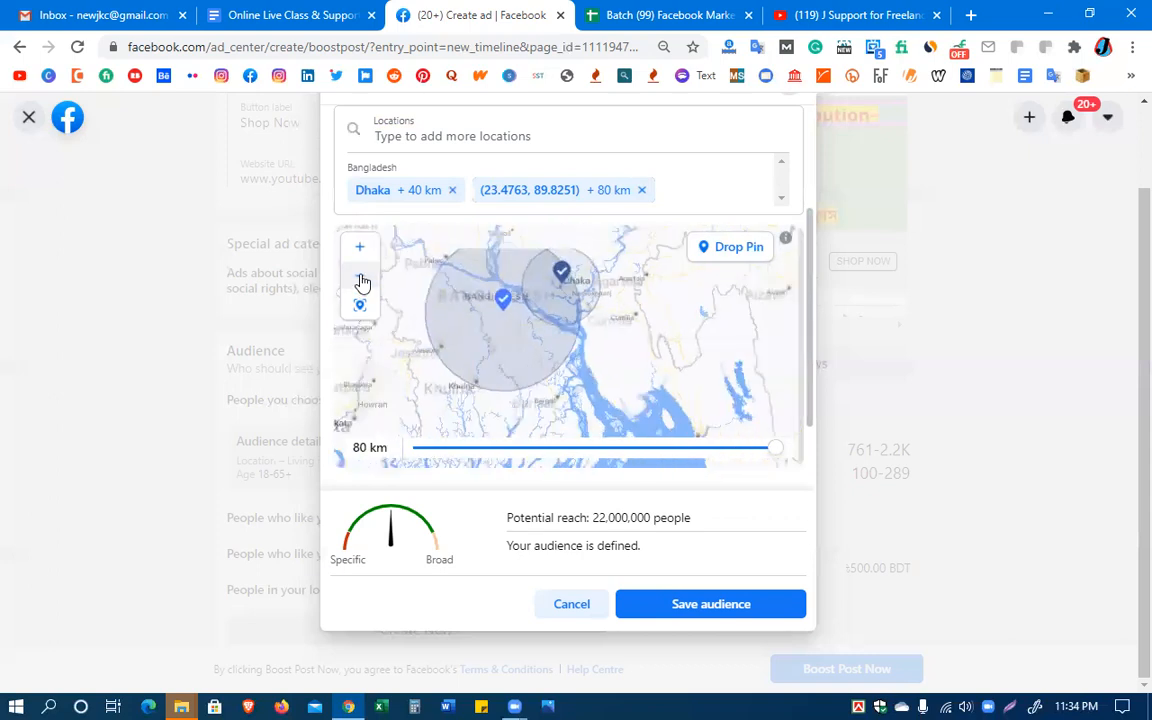
pyautogui.moveTo(682, 391); pyautogui.dragTo(644, 324)
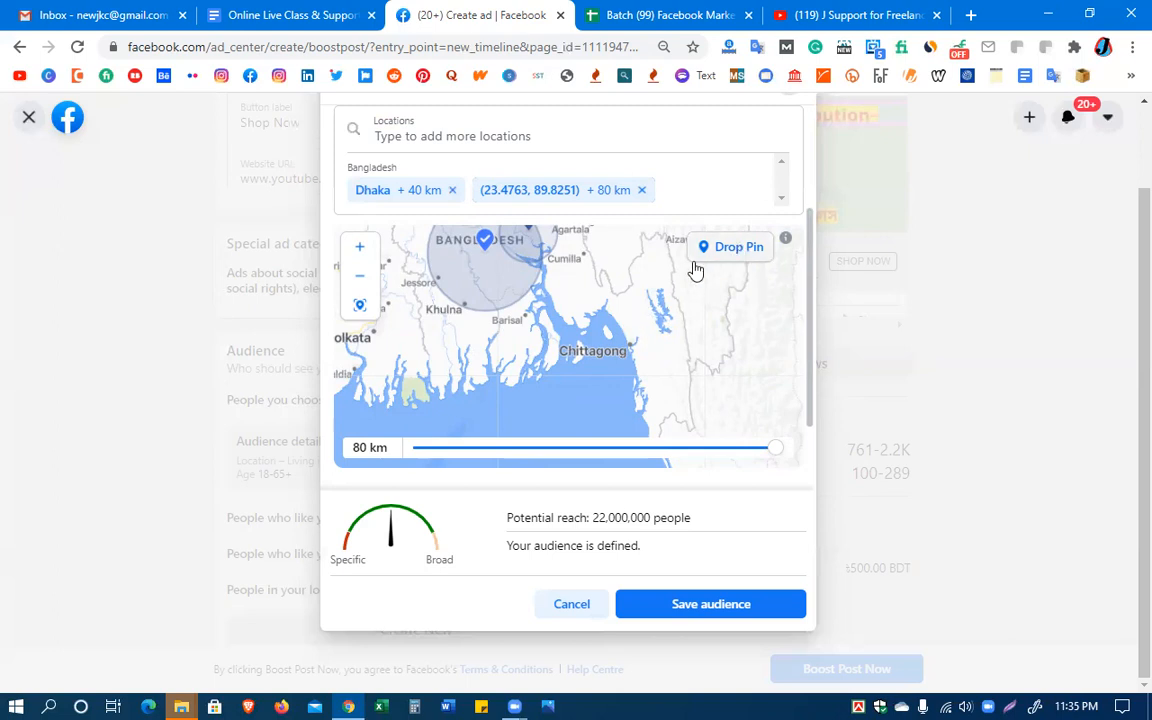
pyautogui.click(361, 309)
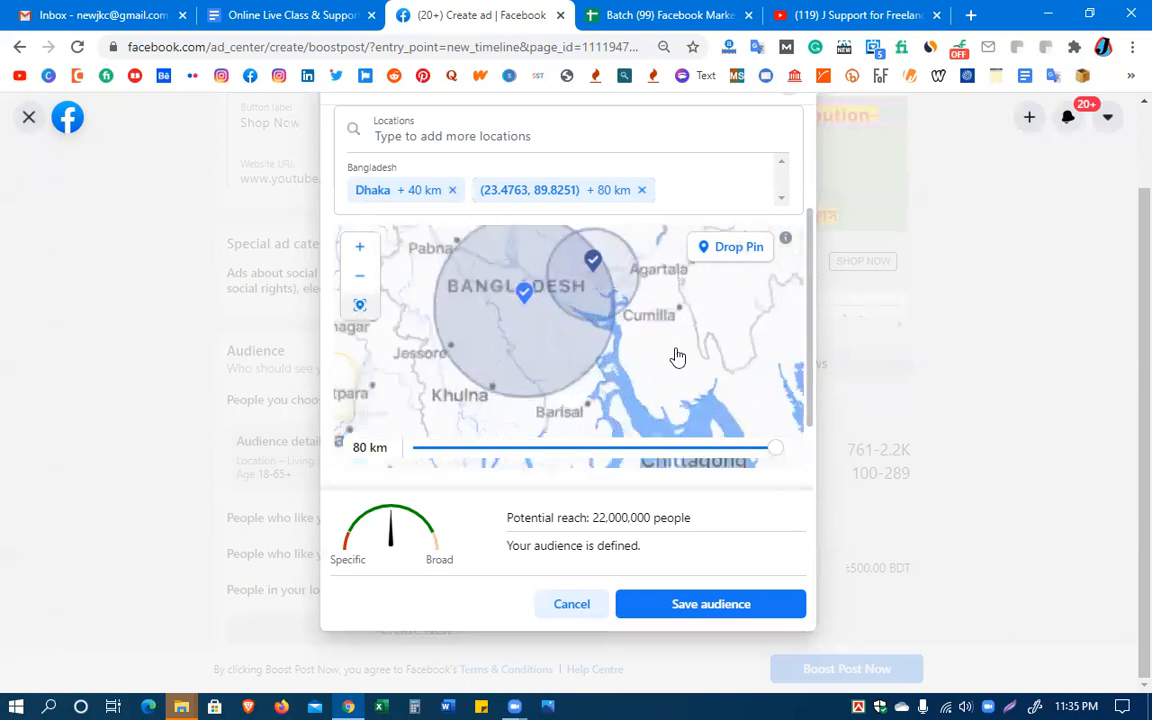
pyautogui.moveTo(663, 400); pyautogui.dragTo(563, 312)
pyautogui.moveTo(700, 373); pyautogui.dragTo(562, 356)
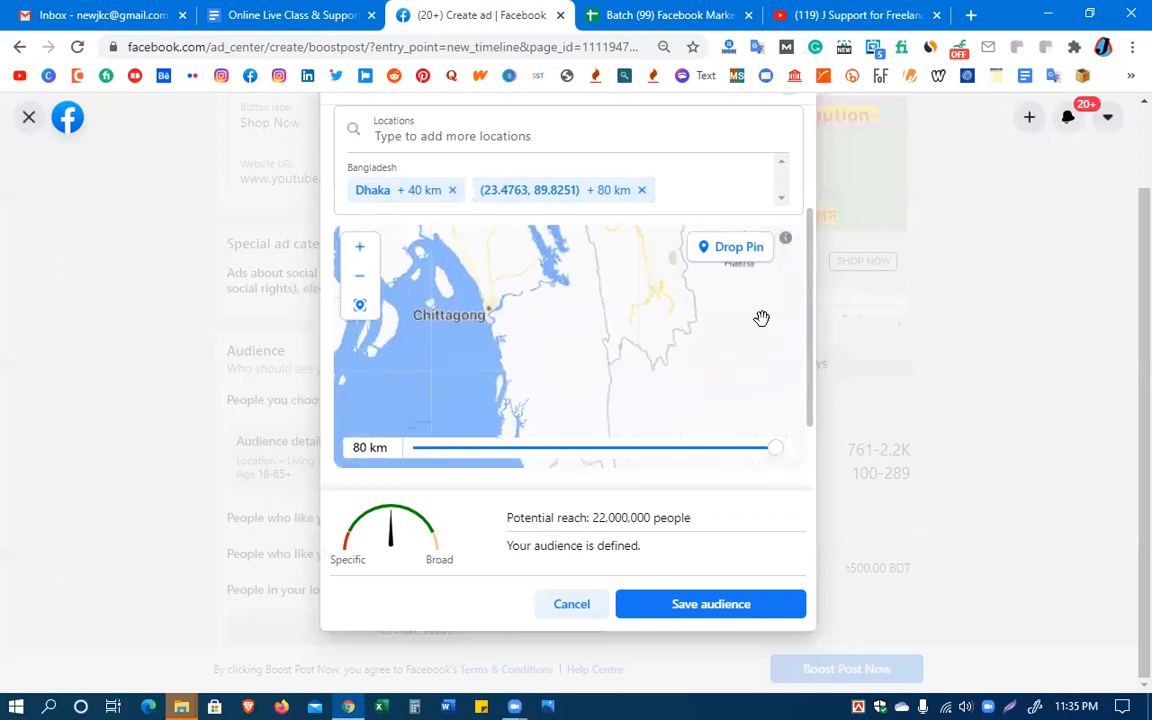
pyautogui.click(360, 279)
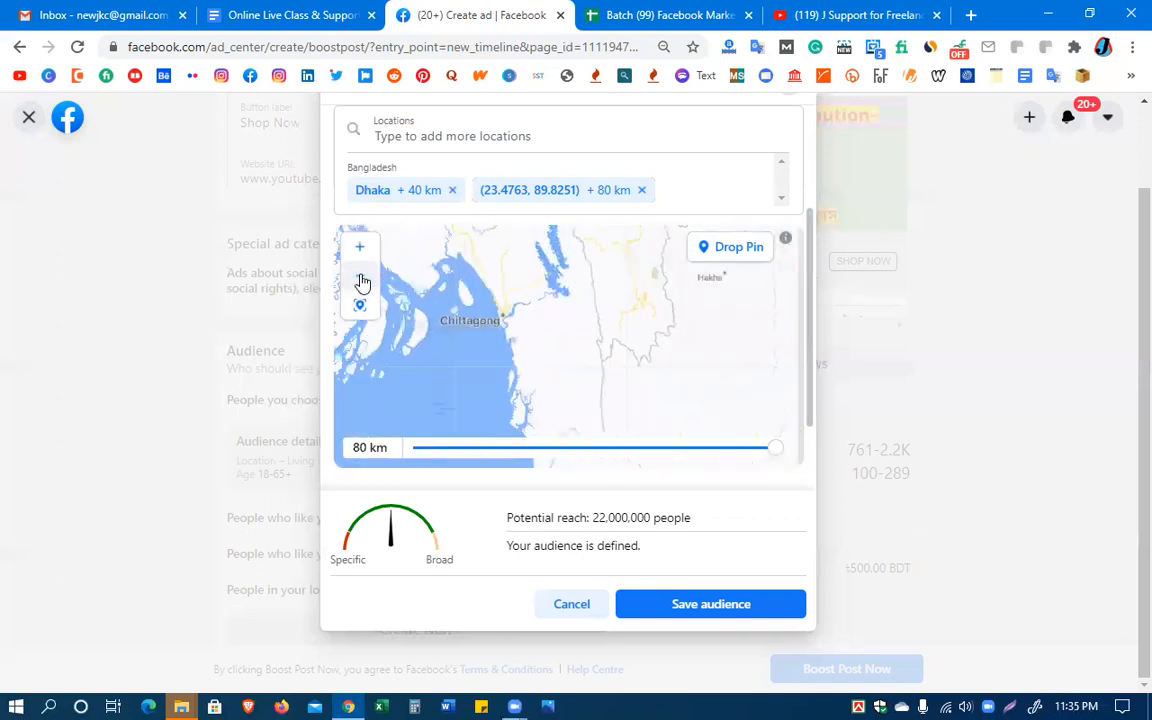
pyautogui.click(734, 252)
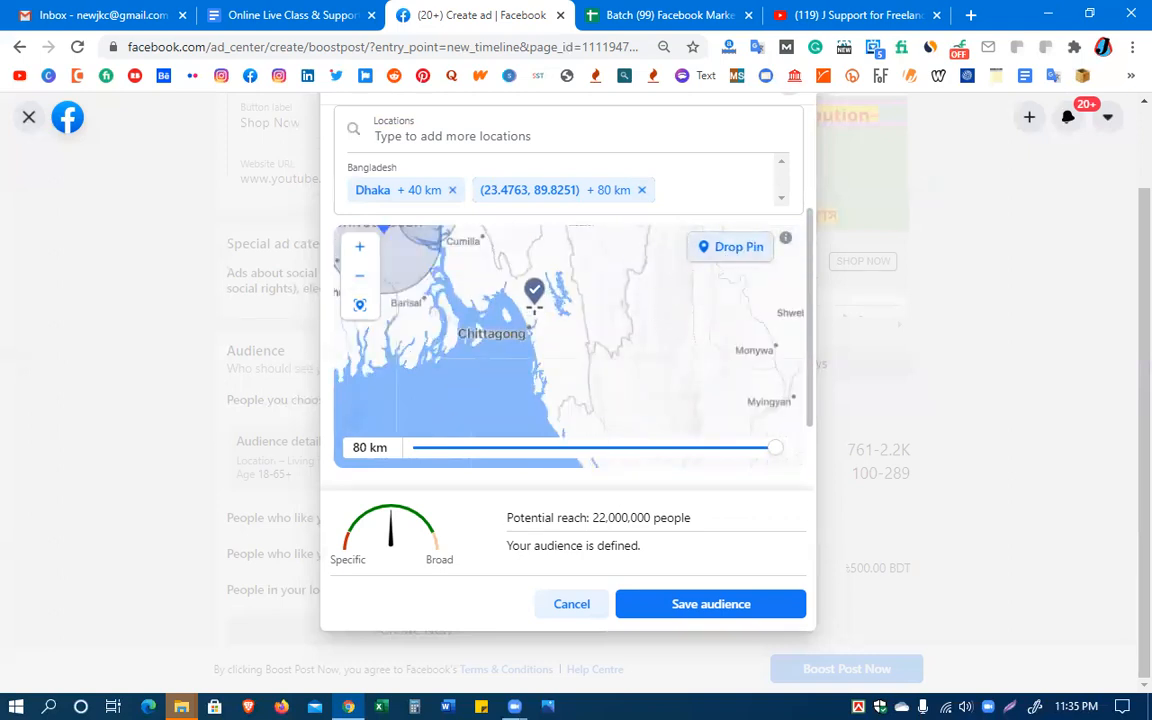
pyautogui.click(536, 314)
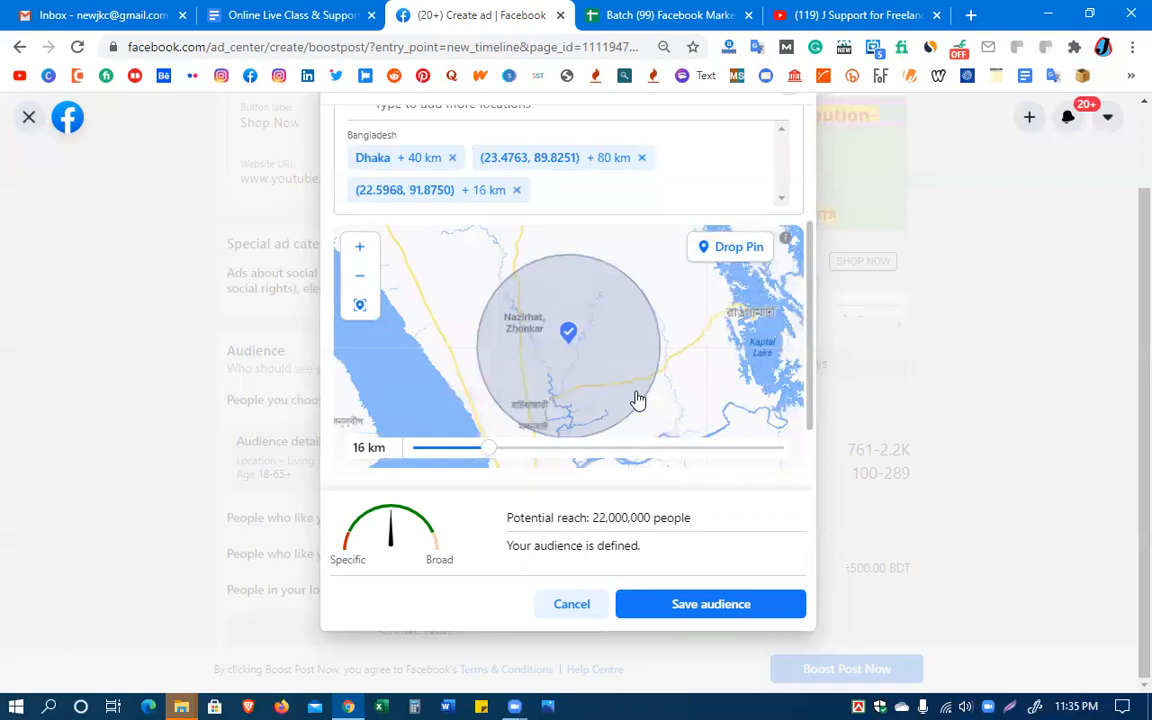
# Set the radius of the pin near Chittagong to 30 km and save the targeted audience
pyautogui.click(358, 279)
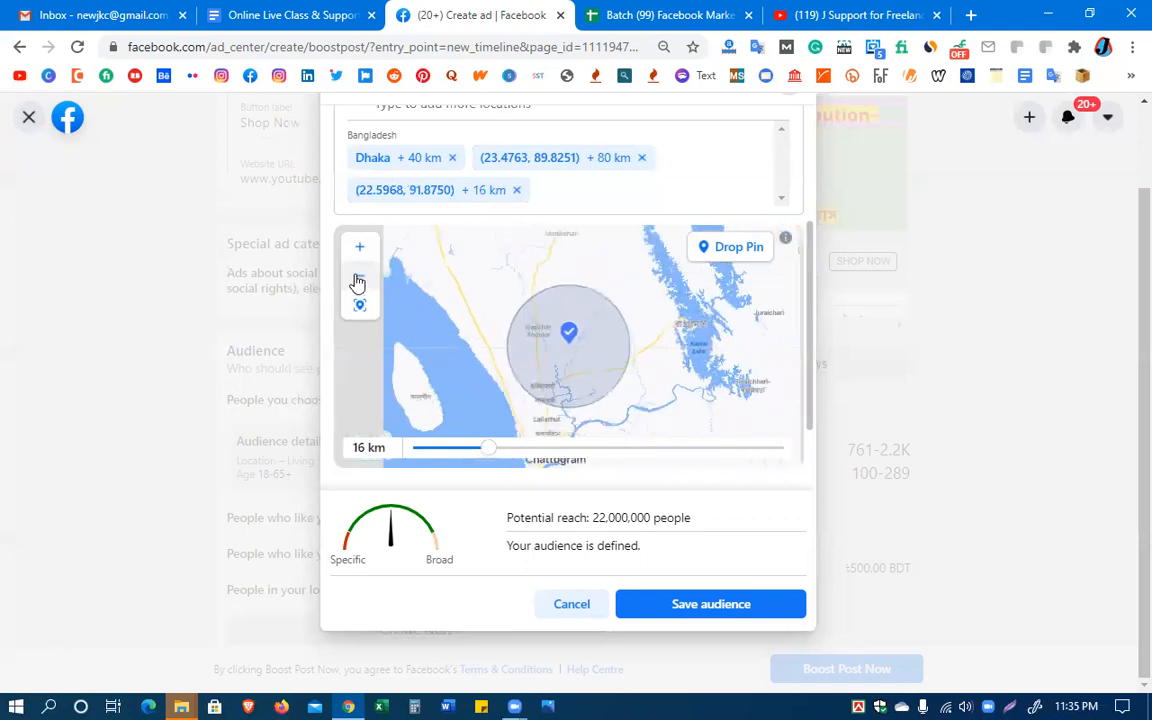
pyautogui.click(358, 280)
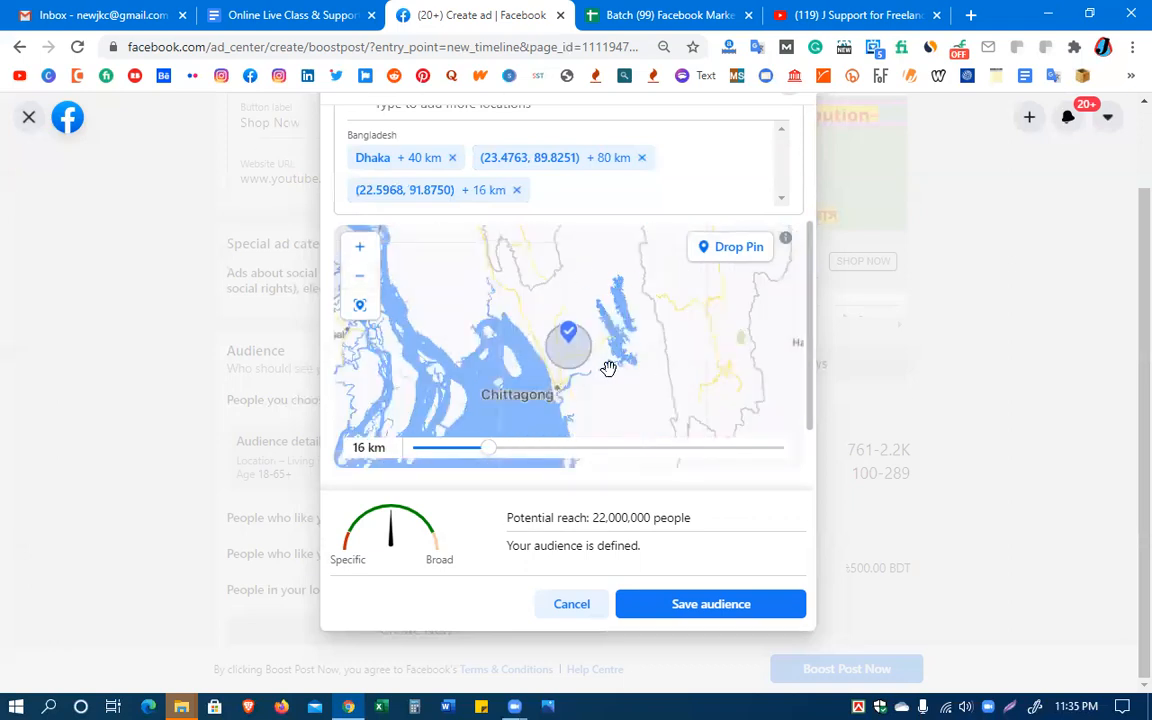
pyautogui.moveTo(568, 329); pyautogui.dragTo(563, 311)
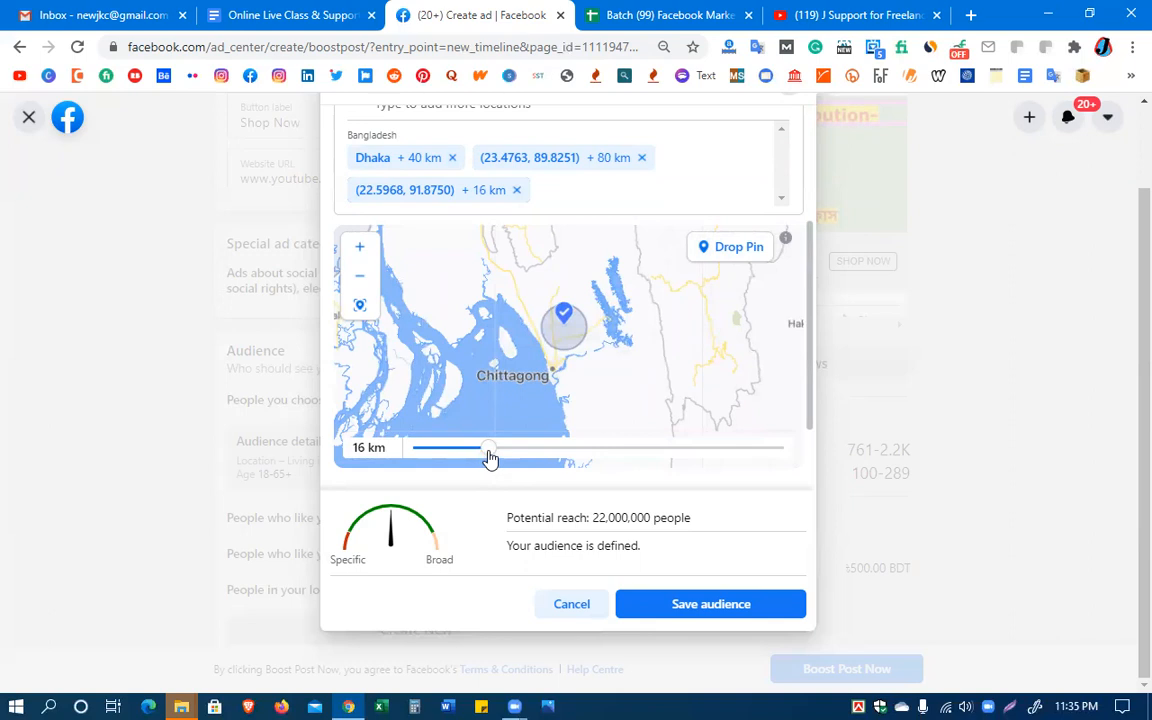
pyautogui.moveTo(490, 457); pyautogui.dragTo(553, 456)
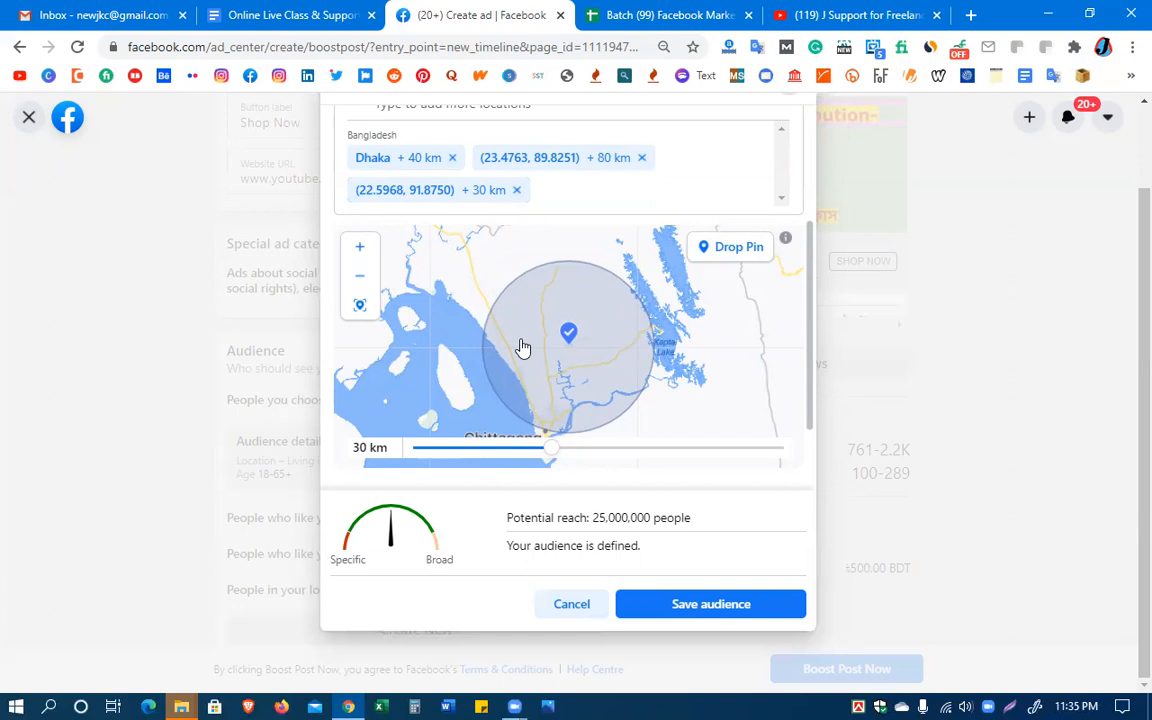
pyautogui.click(361, 279)
pyautogui.click(361, 279)
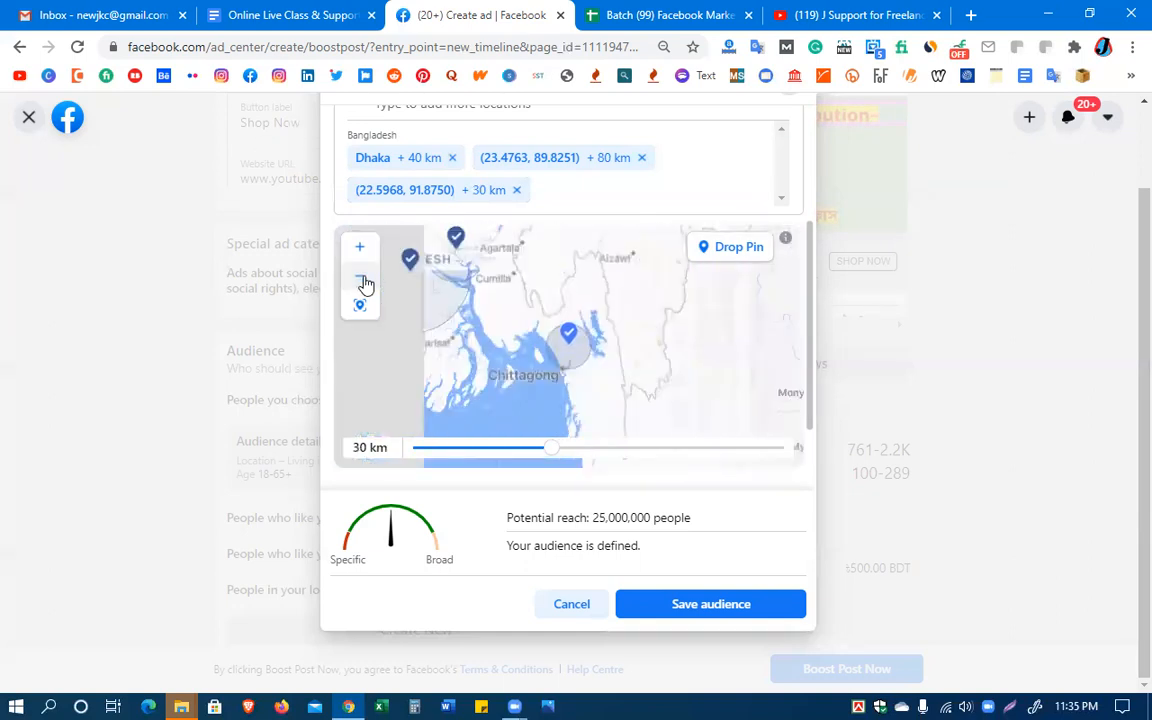
pyautogui.click(361, 279)
pyautogui.click(361, 279)
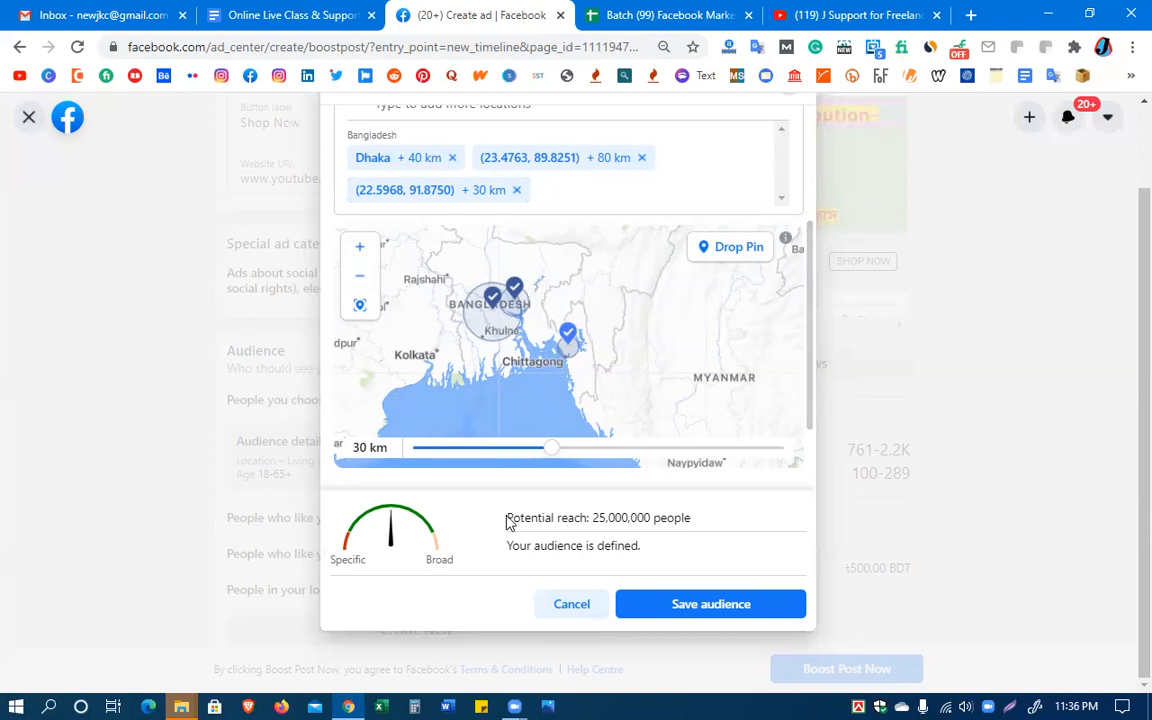
pyautogui.click(686, 609)
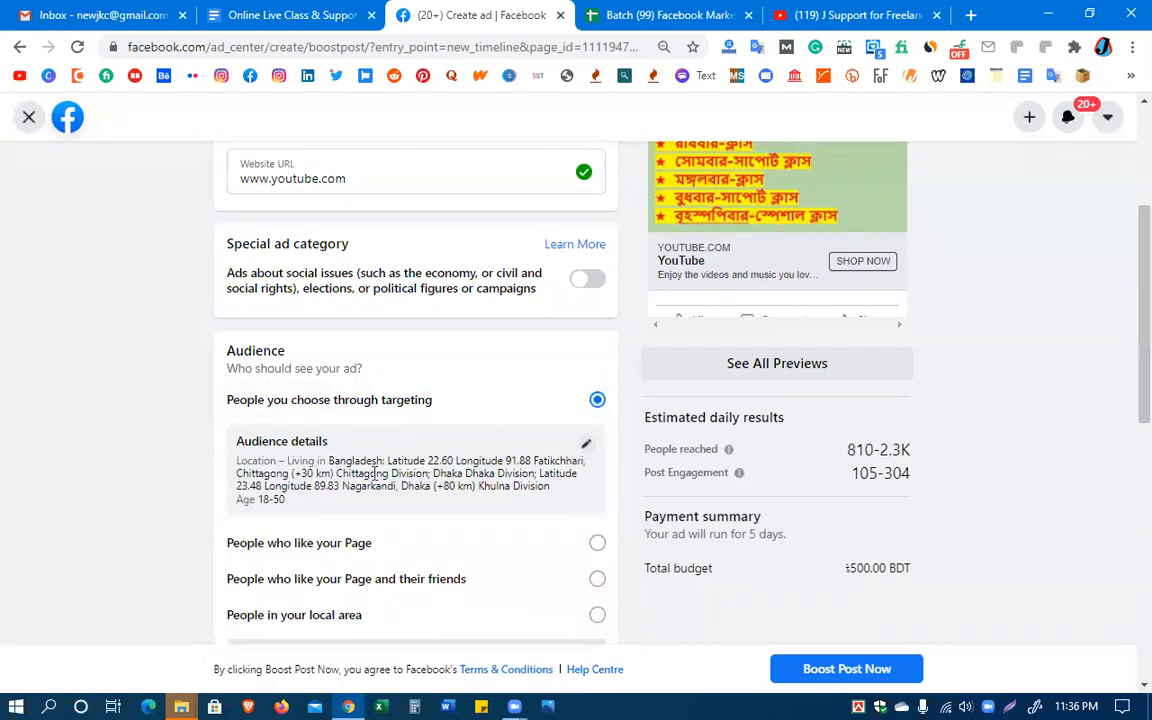
# Try the "People who like your Page and their friends" audience before returning to "People you choose through targeting"
pyautogui.scroll(-3, 432, 494)
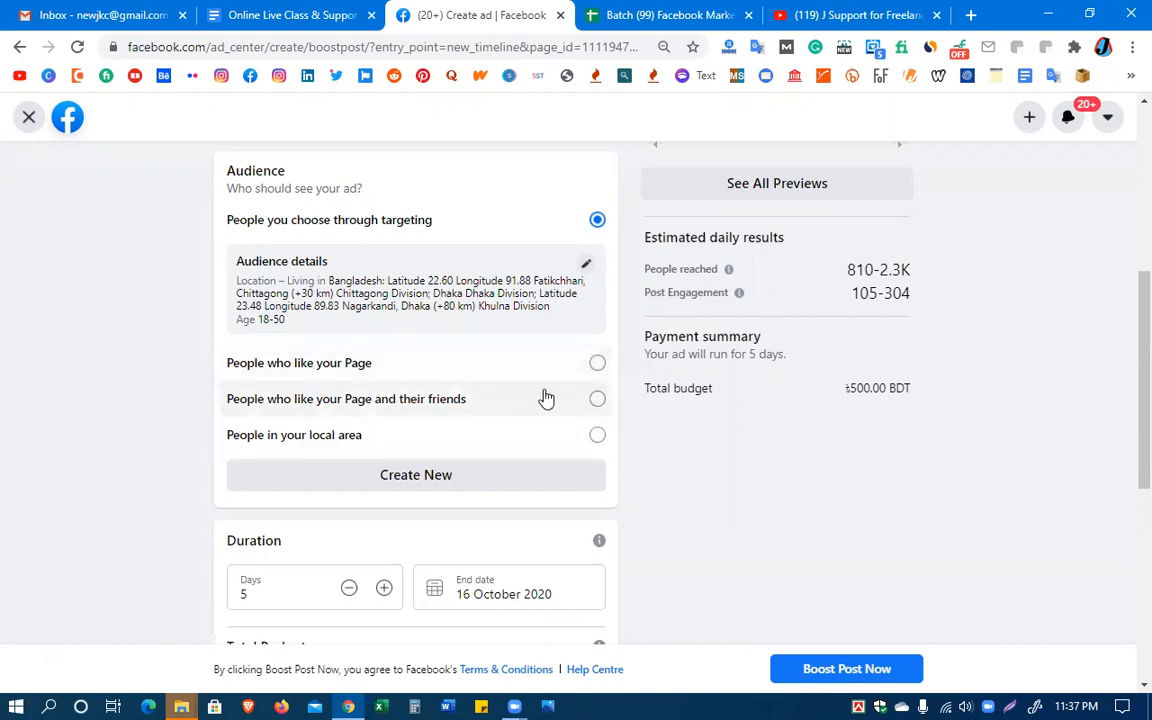
pyautogui.click(597, 398)
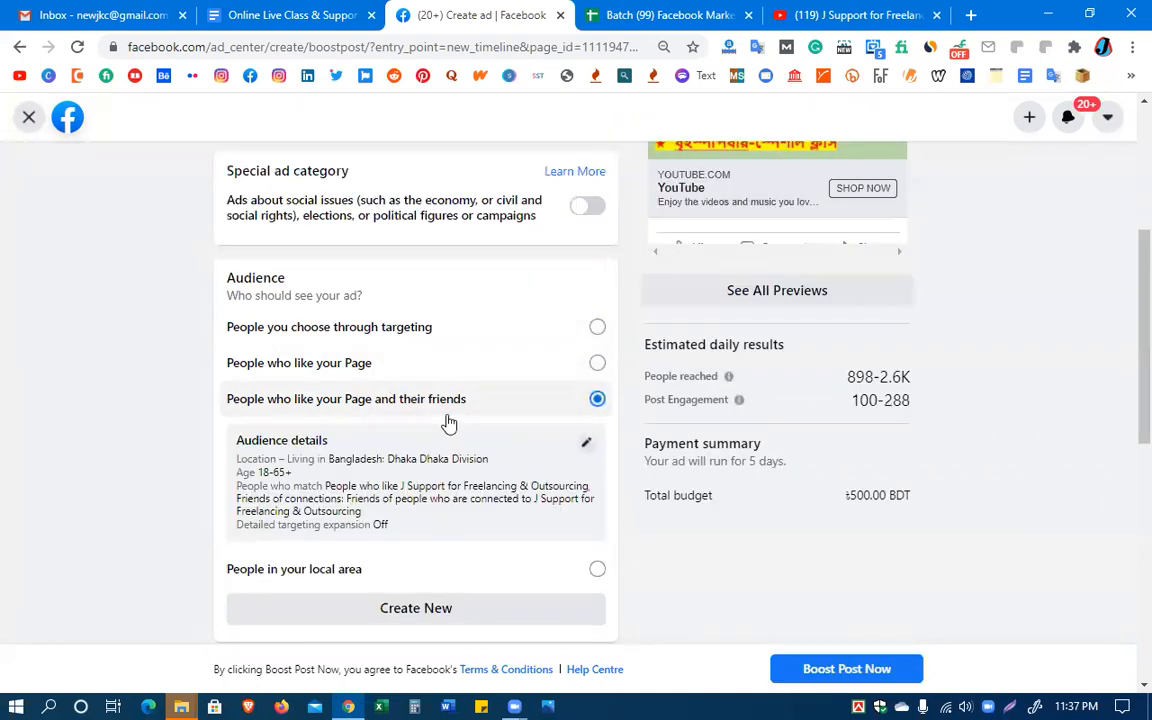
pyautogui.scroll(-1, 386, 474)
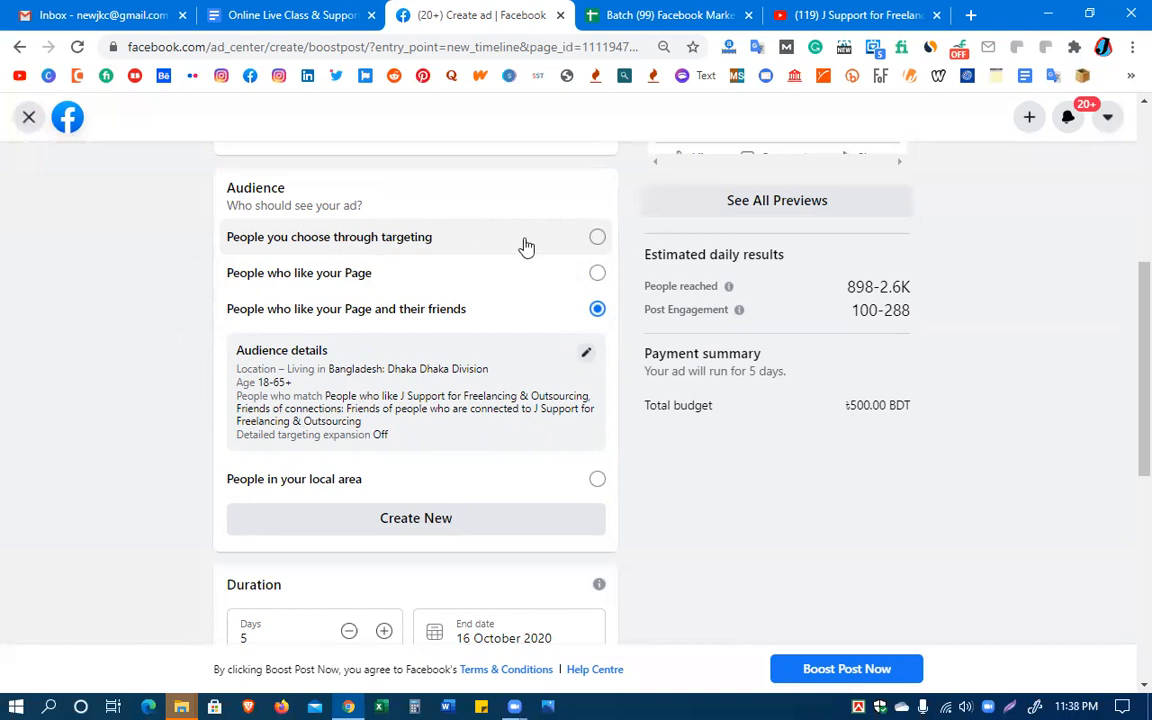
pyautogui.click(597, 238)
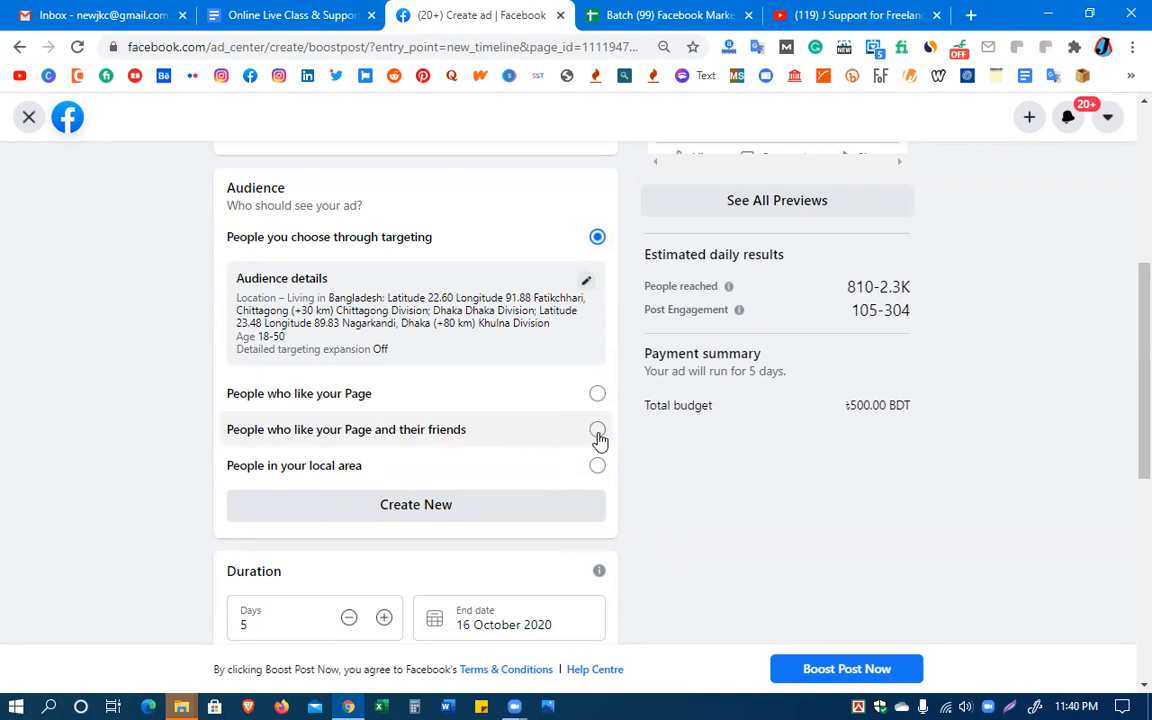
# Try the "People who like your Page" audience before selecting "People who like your Page and their friends"
pyautogui.click(596, 396)
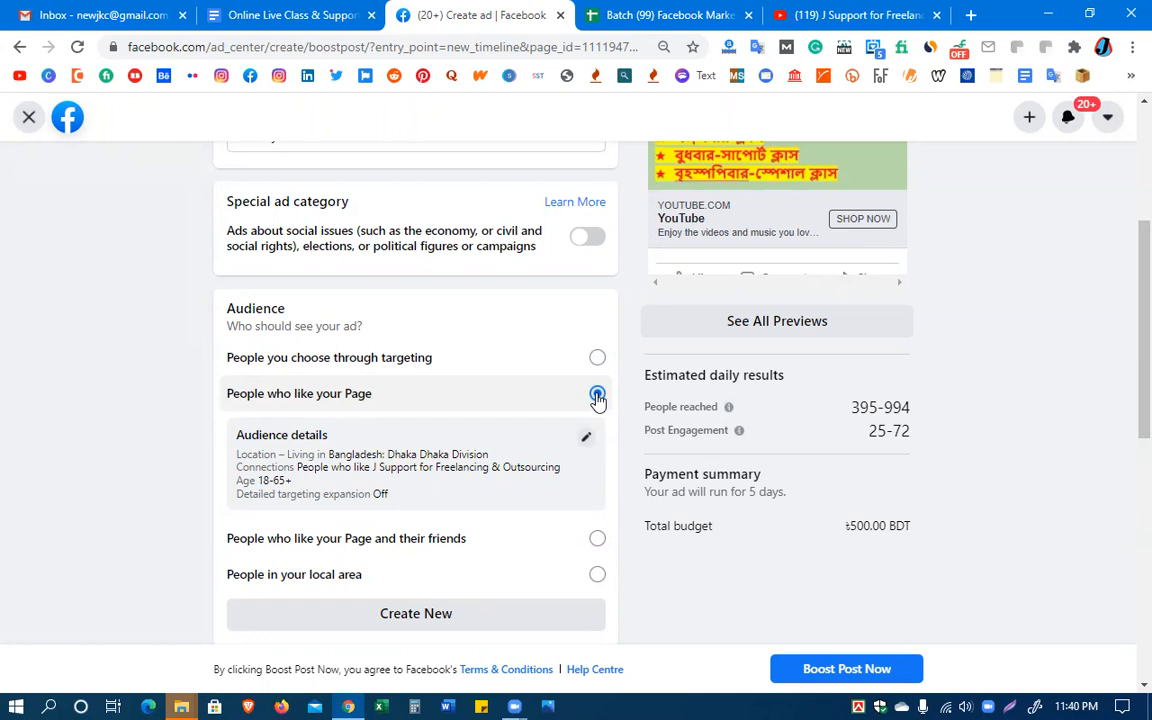
pyautogui.click(597, 539)
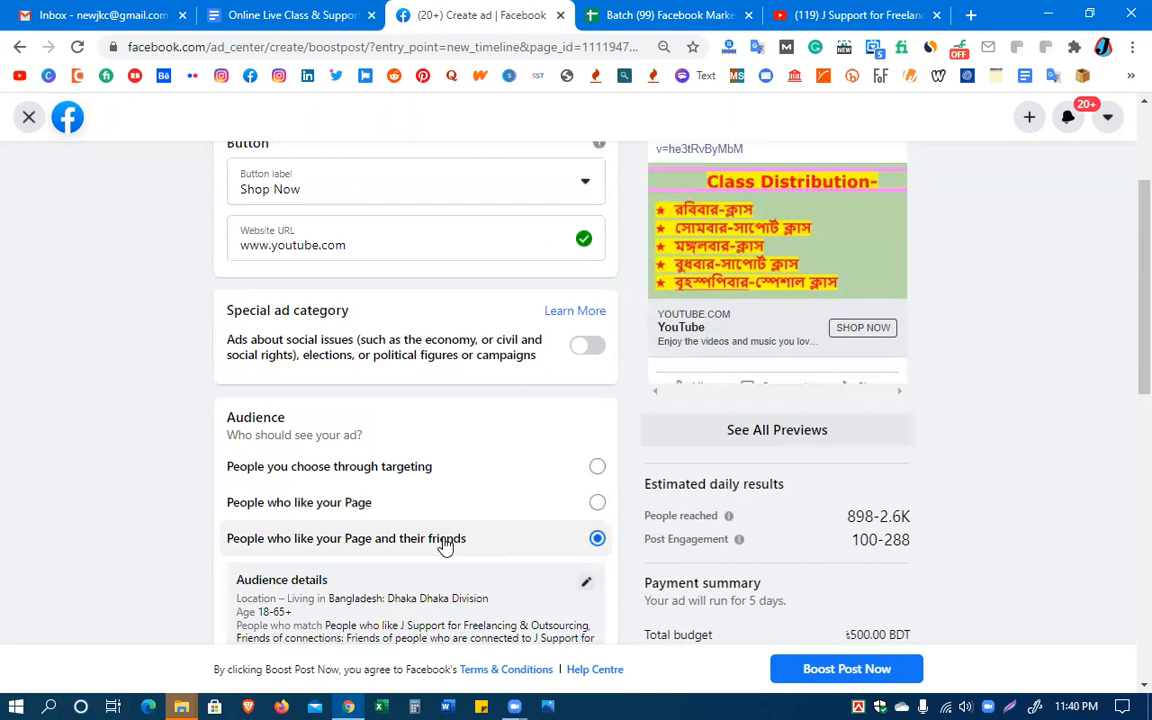
pyautogui.scroll(-2, 443, 545)
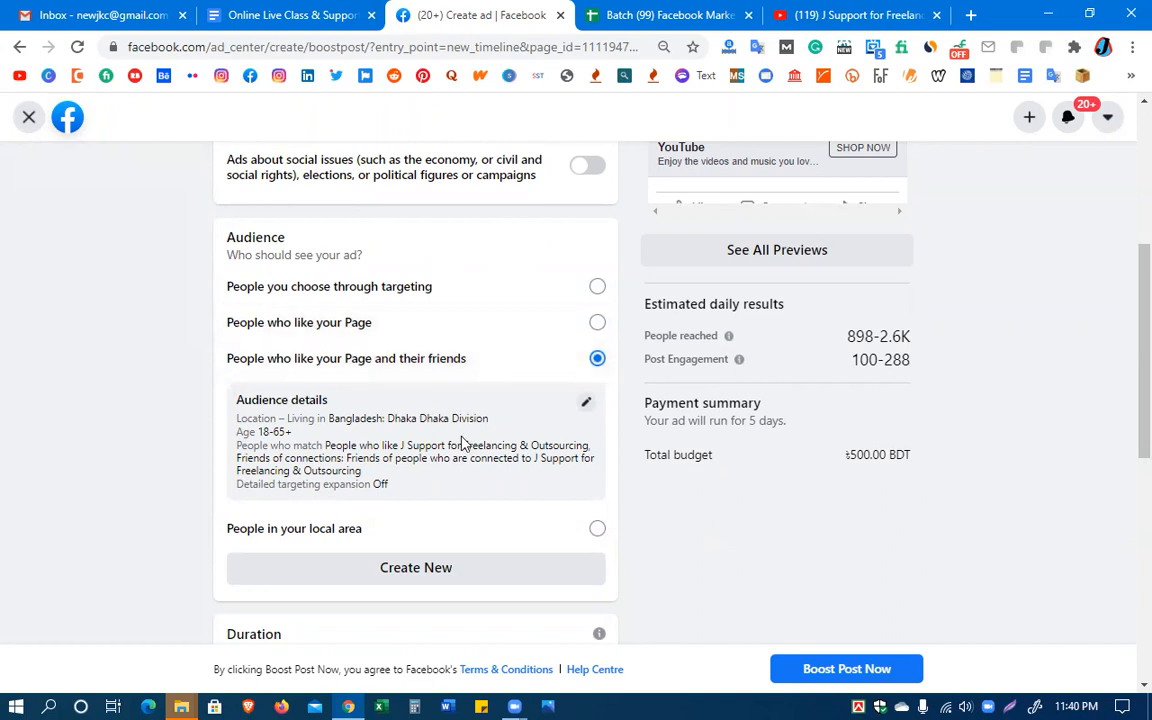
# Open the form for creating a new audience to look over its fields, and close it without saving
pyautogui.scroll(-3, 462, 443)
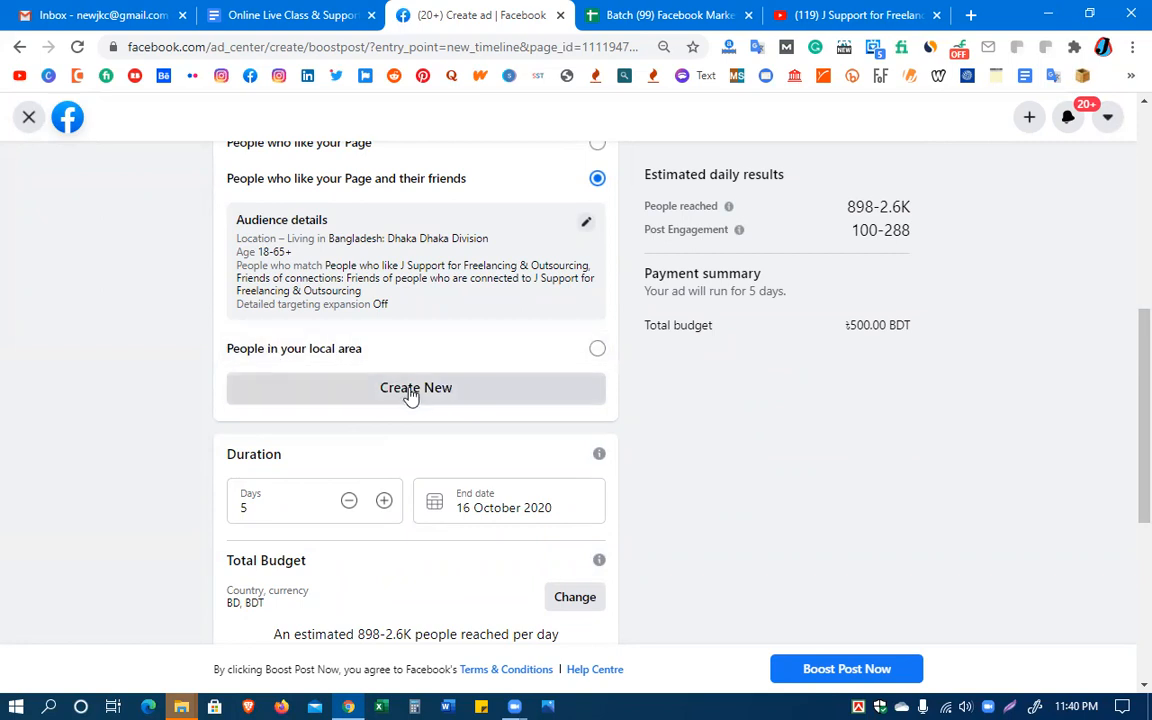
pyautogui.click(418, 395)
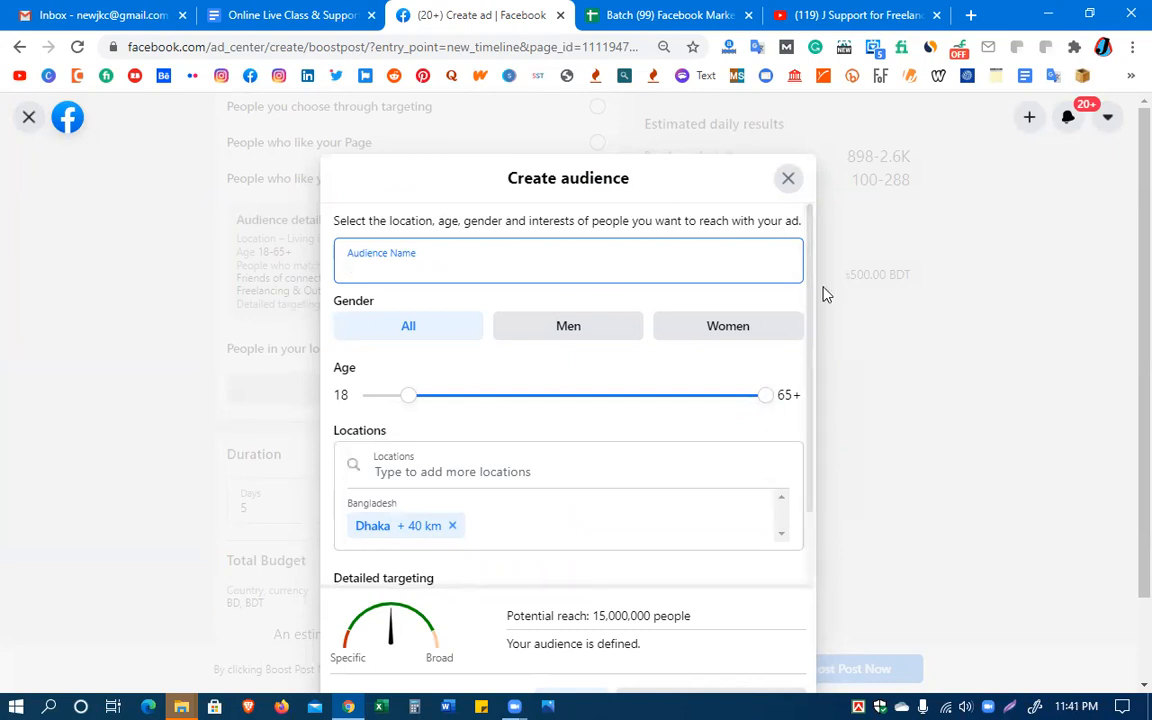
pyautogui.moveTo(812, 291)
pyautogui.mouseDown()
pyautogui.moveTo(815, 328)
pyautogui.moveTo(812, 267)
pyautogui.mouseUp()
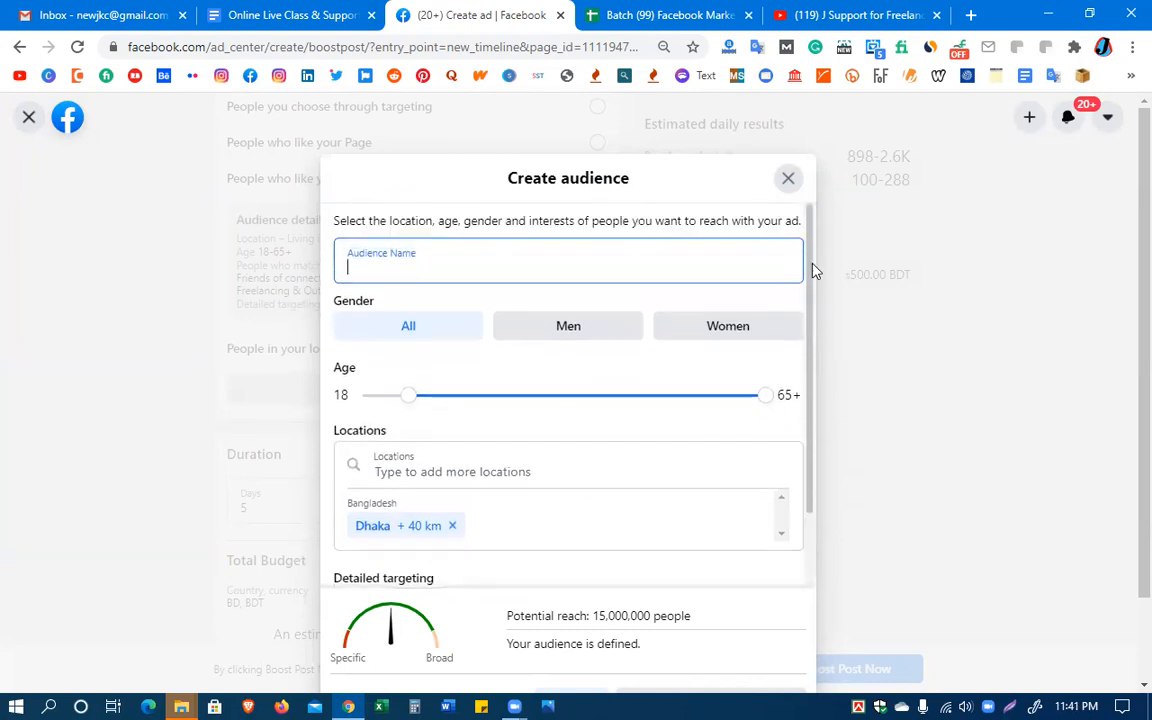
pyautogui.click(788, 178)
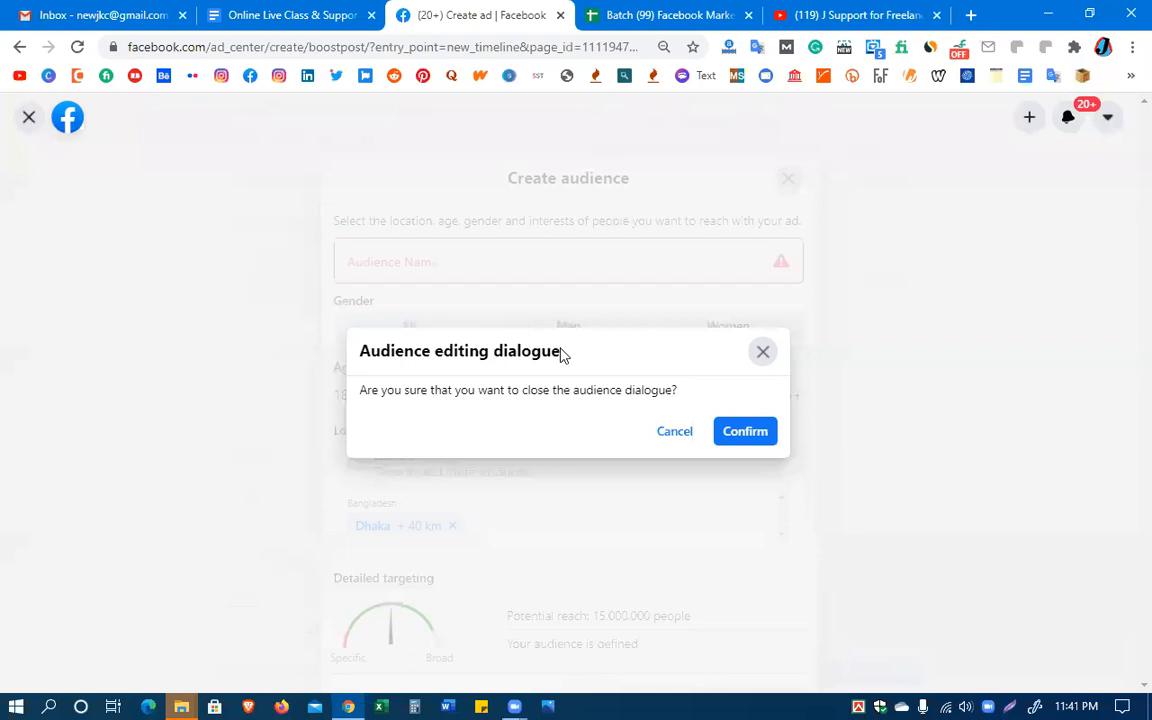
pyautogui.click(741, 434)
# Increase the boost's duration to 9 days
pyautogui.scroll(-1, 411, 404)
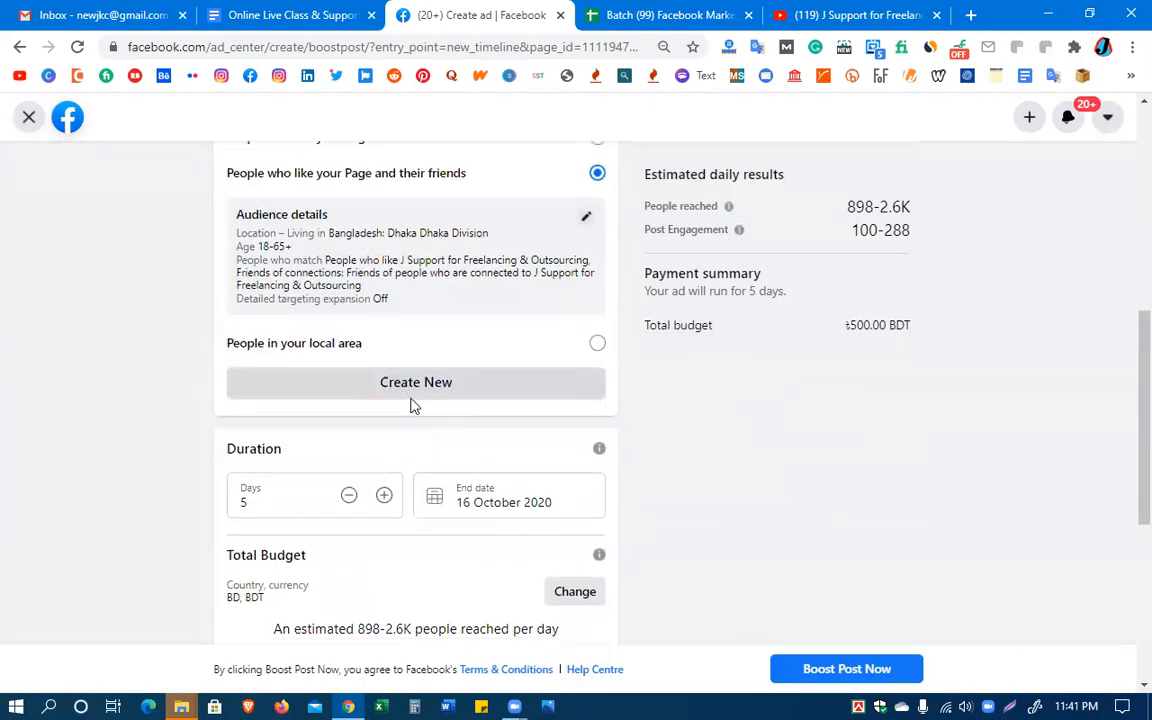
pyautogui.scroll(2, 411, 404)
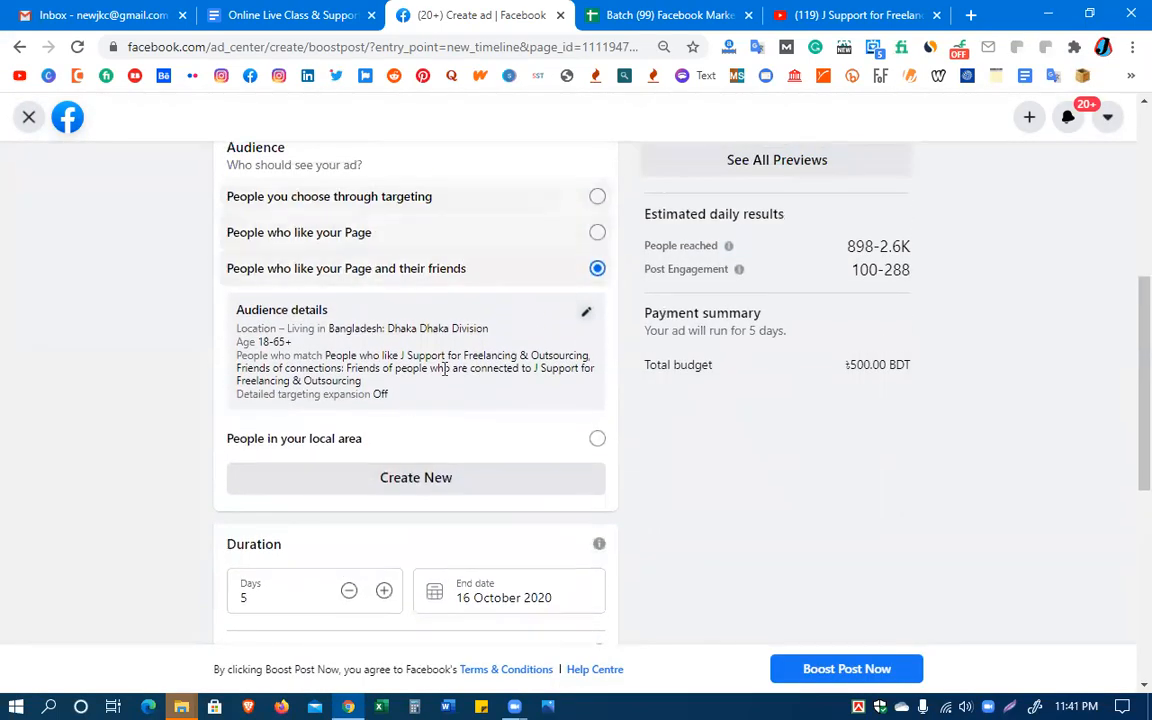
pyautogui.scroll(2, 411, 478)
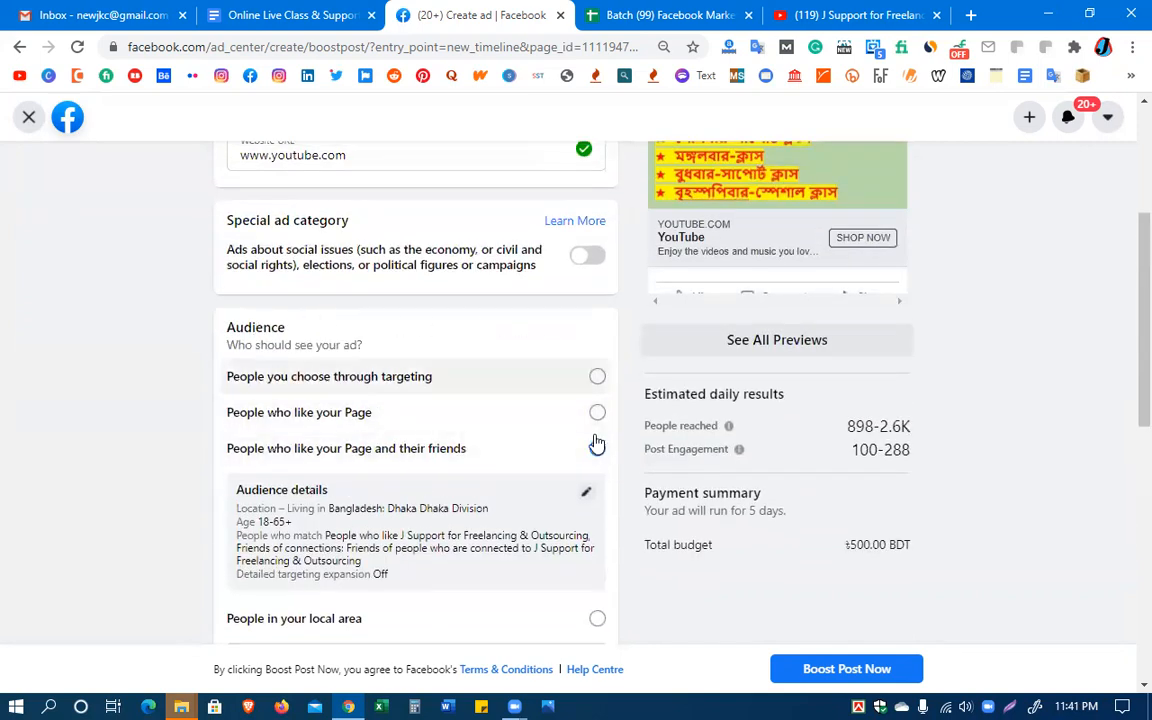
pyautogui.scroll(-1, 386, 560)
pyautogui.scroll(-4, 390, 562)
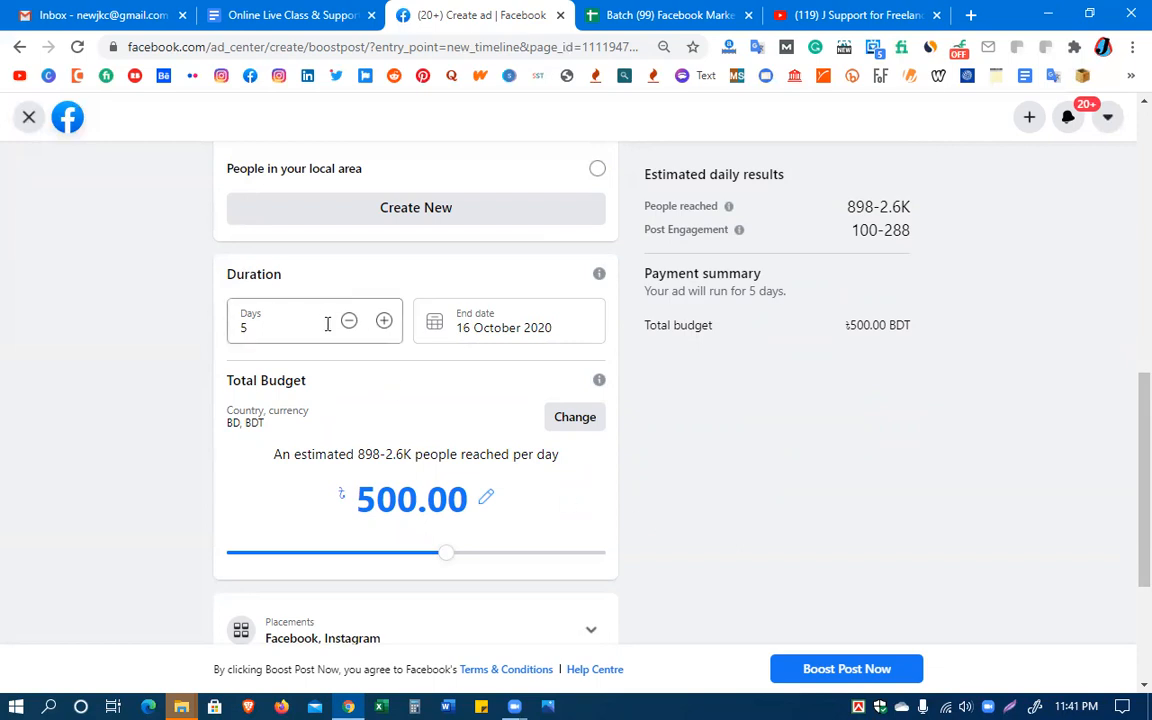
pyautogui.doubleClick(247, 329)
pyautogui.click(272, 331)
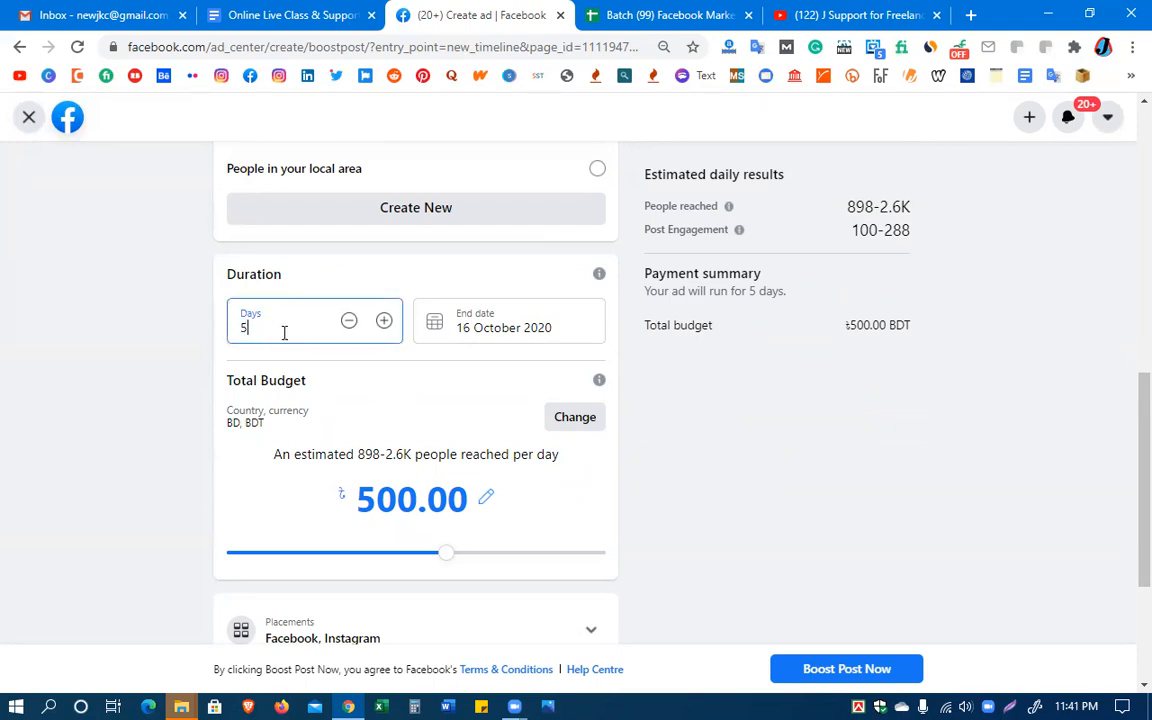
pyautogui.click(384, 322)
pyautogui.click(384, 322)
pyautogui.click(384, 322)
pyautogui.click(384, 322)
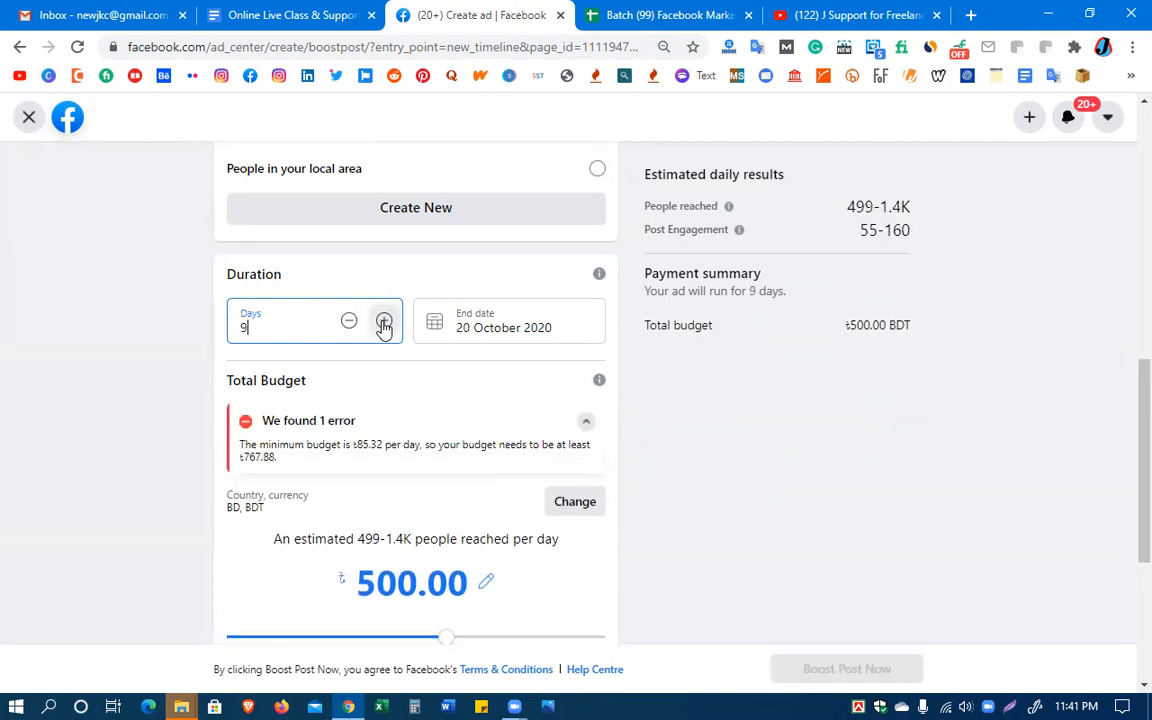
# Reduce the boost's duration to 3 days
pyautogui.click(349, 322)
pyautogui.click(349, 322)
pyautogui.click(349, 322)
pyautogui.click(349, 322)
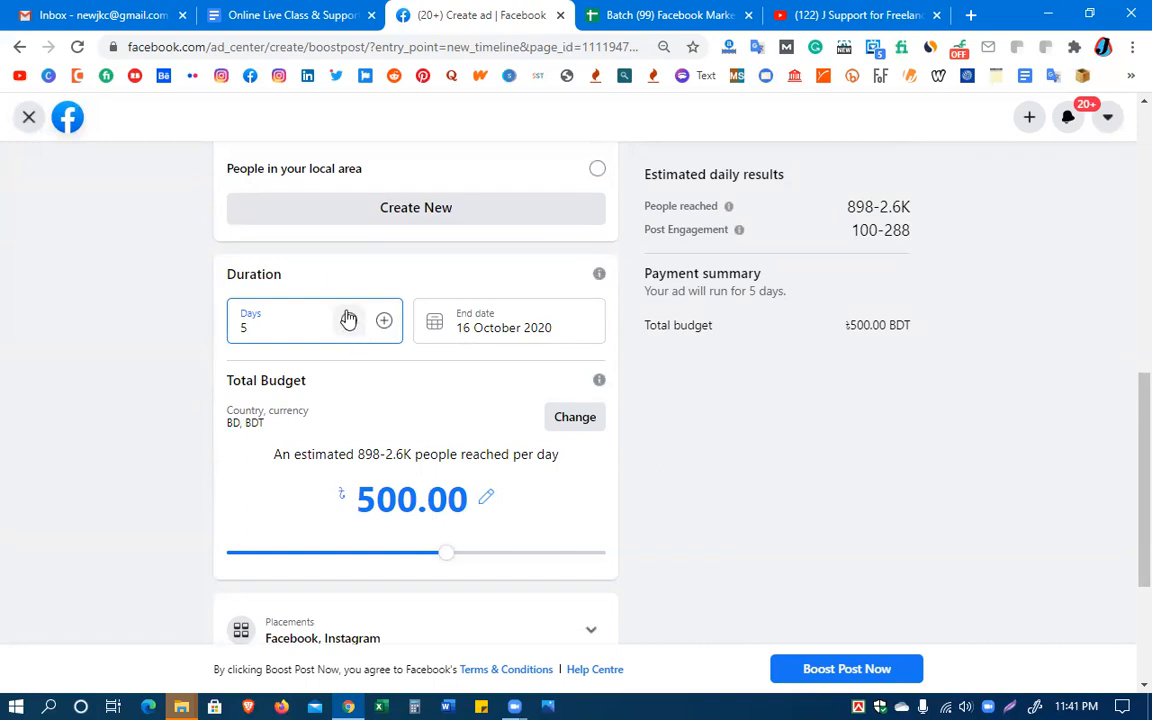
pyautogui.click(350, 322)
pyautogui.click(349, 322)
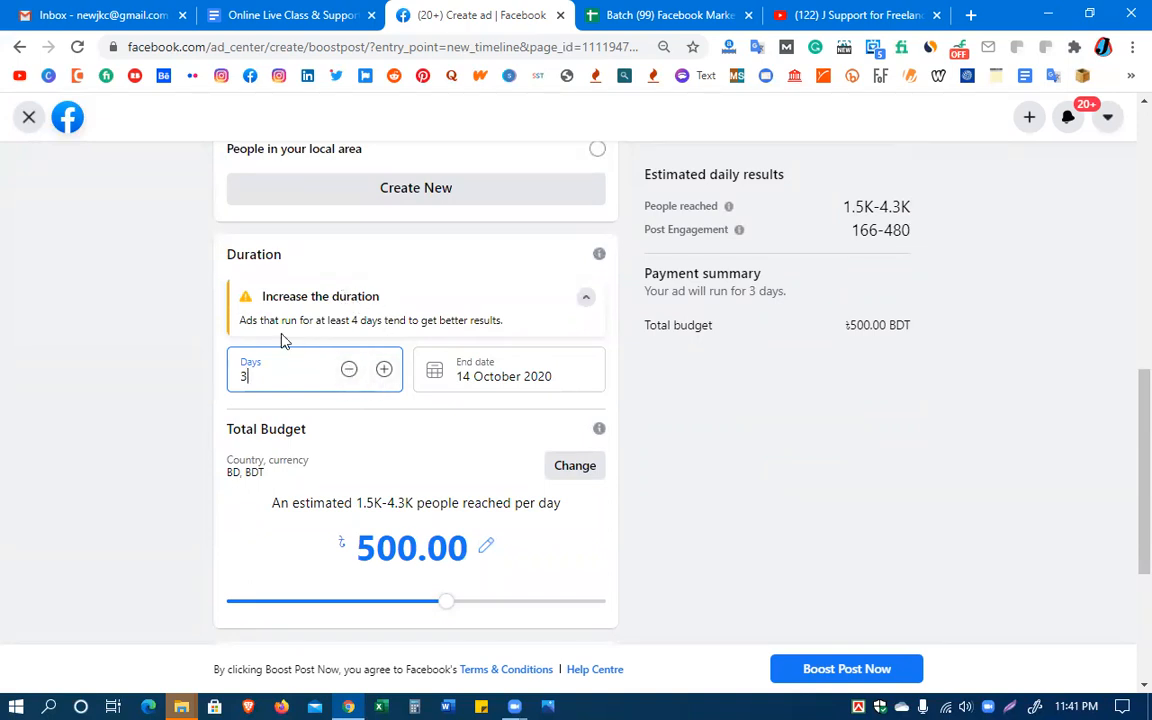
# Increase the boost's duration to 6 days and check the ad preview and the total budget
pyautogui.click(383, 369)
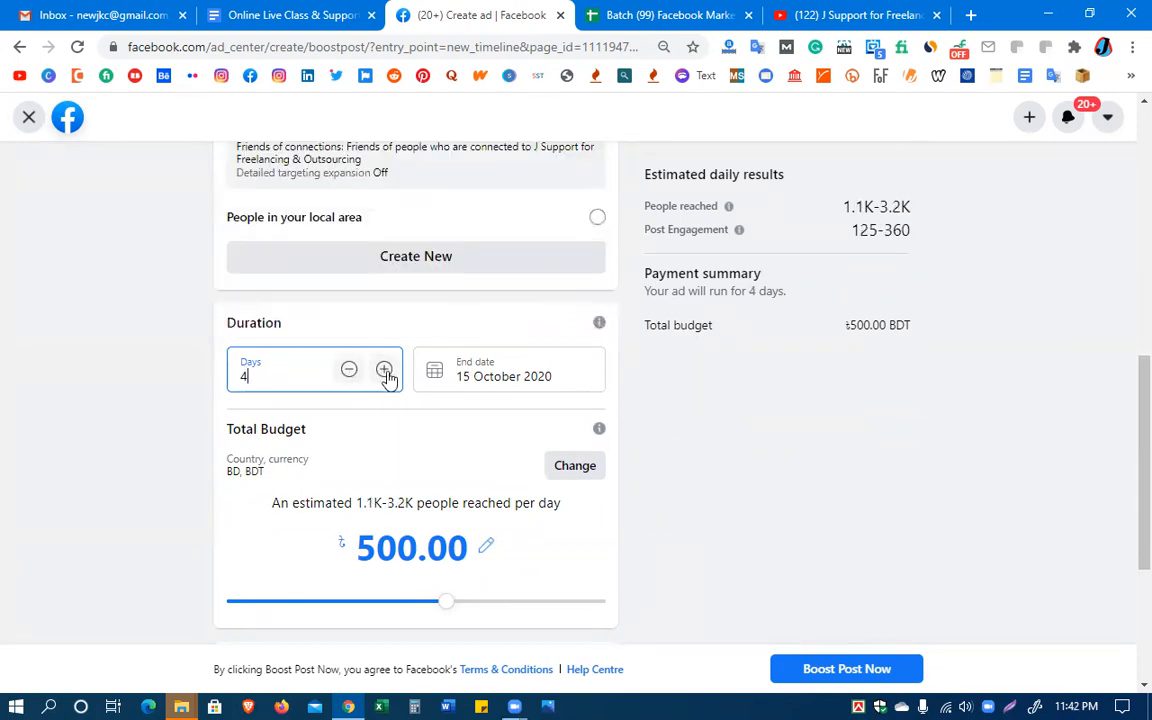
pyautogui.click(384, 370)
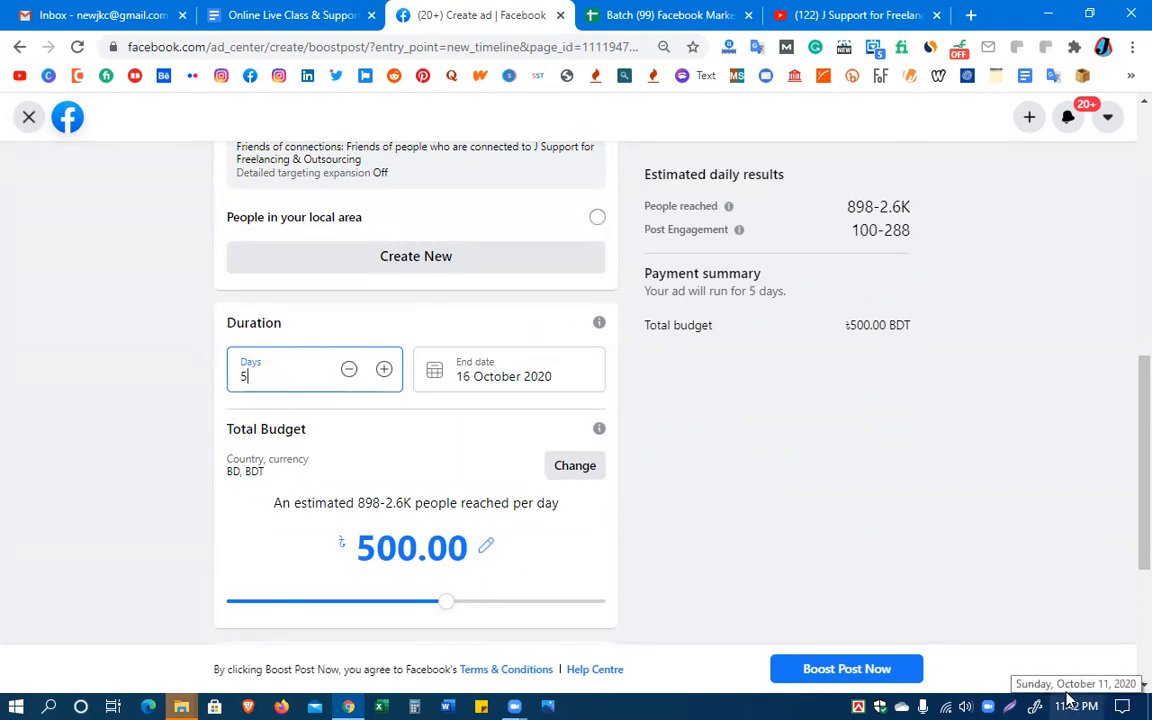
pyautogui.click(384, 369)
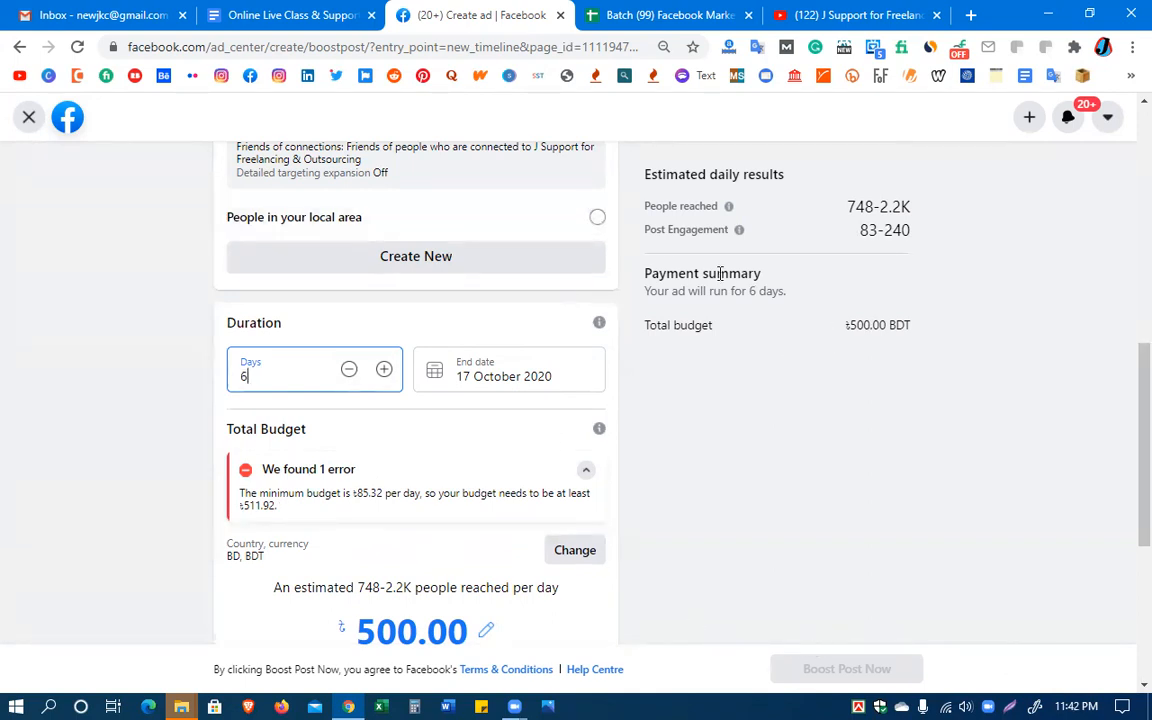
pyautogui.scroll(4, 771, 288)
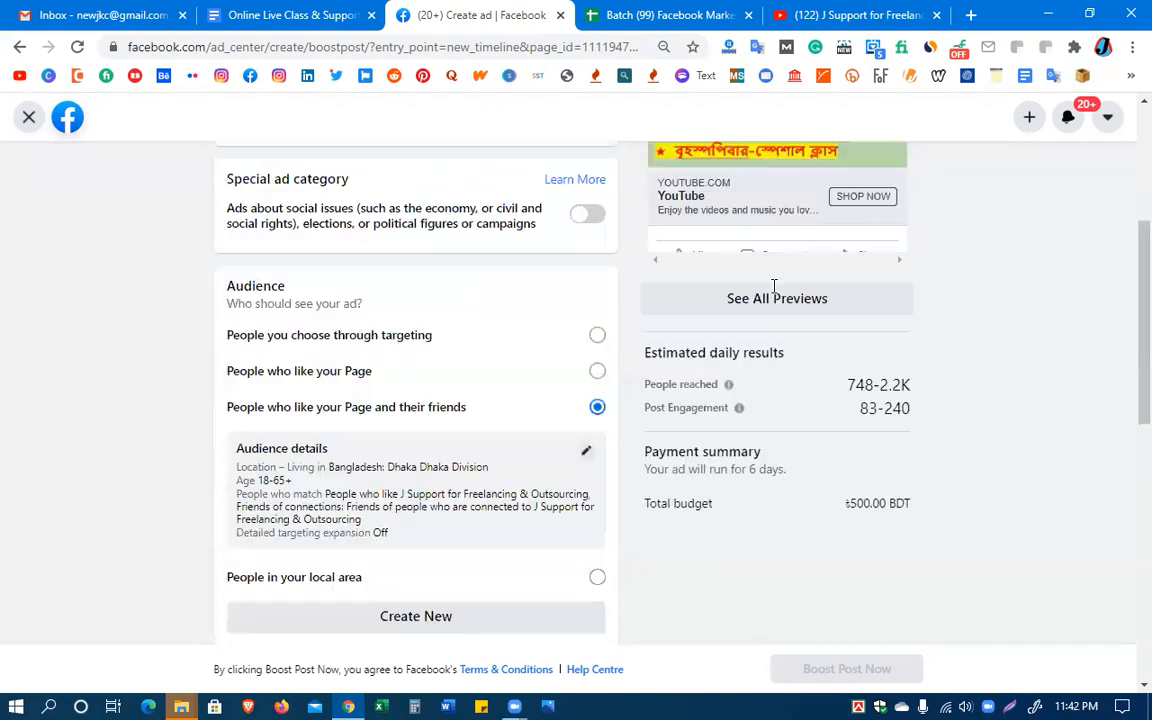
pyautogui.scroll(2, 852, 341)
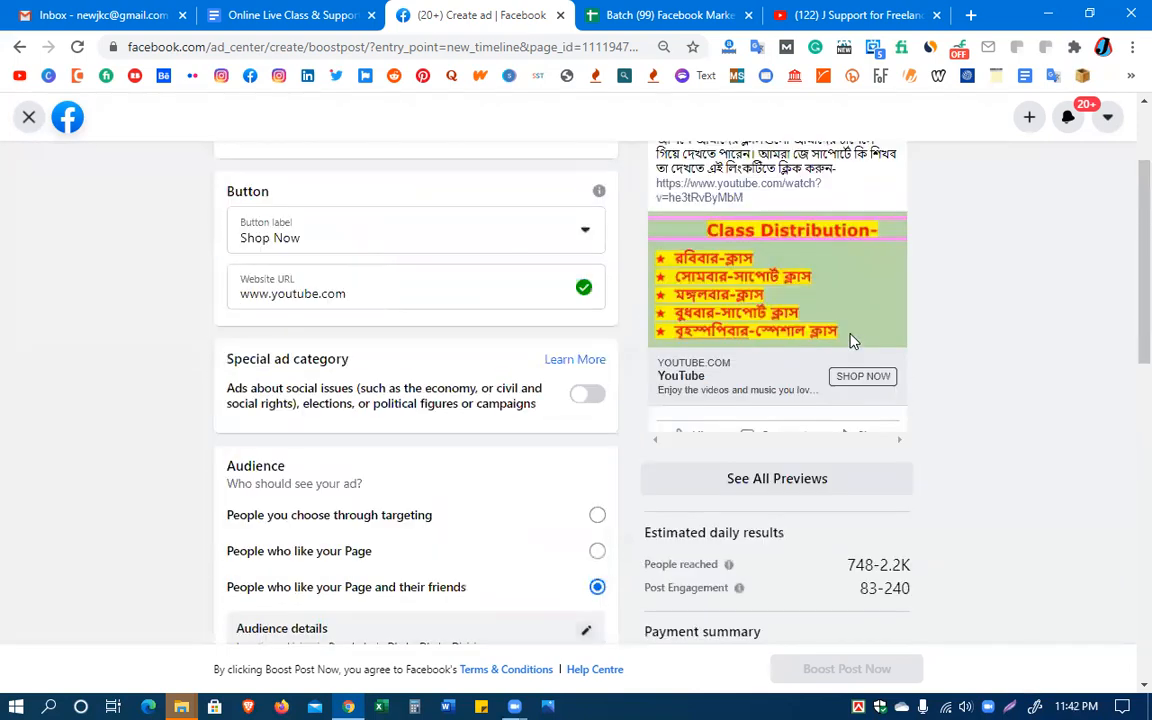
pyautogui.scroll(-7, 852, 341)
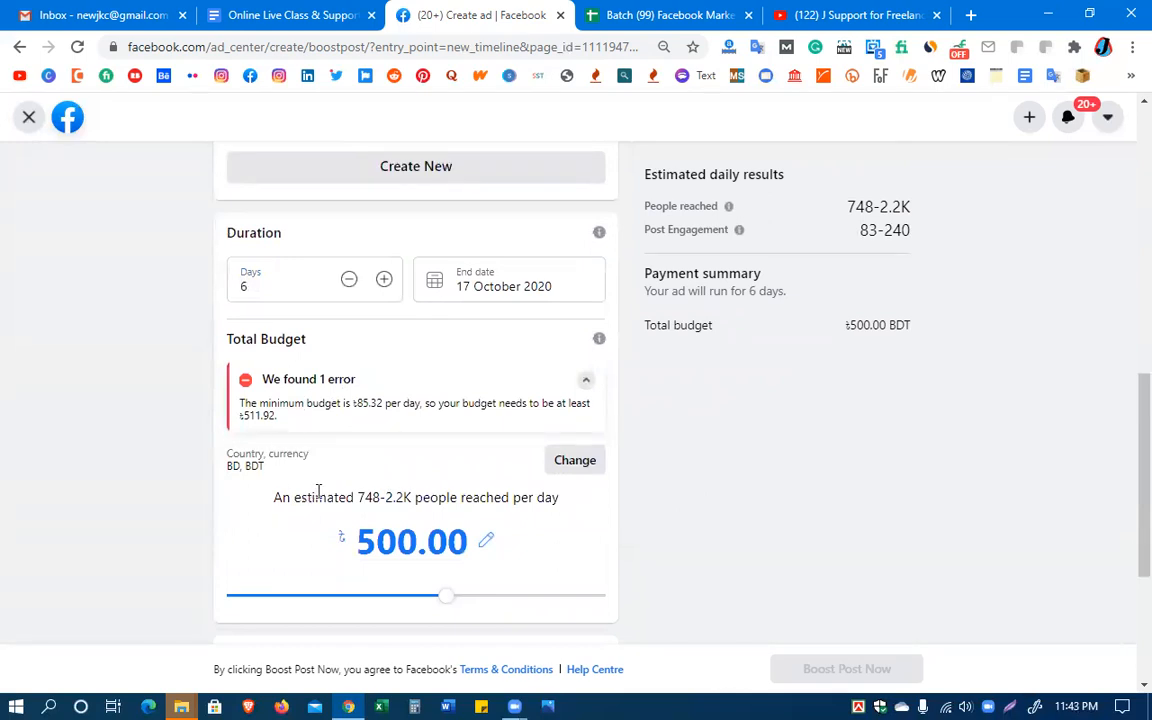
# Collapse the budget error message and set the boost's total budget to 5000.00 BDT
pyautogui.click(586, 380)
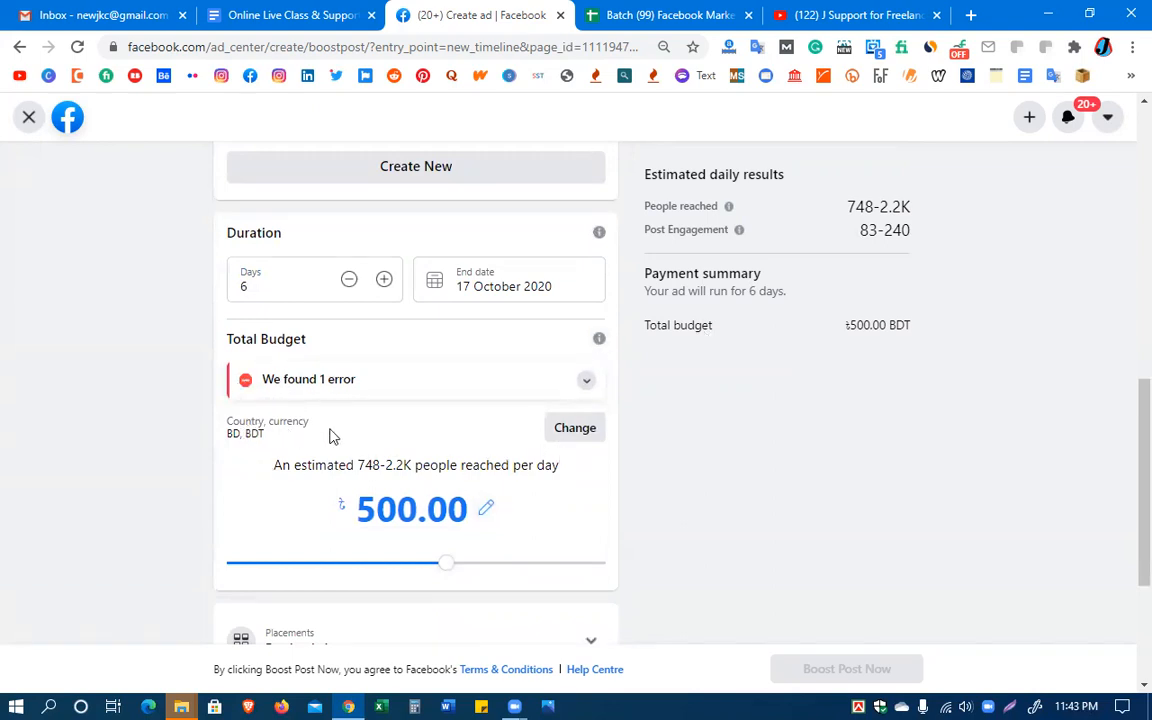
pyautogui.click(486, 508)
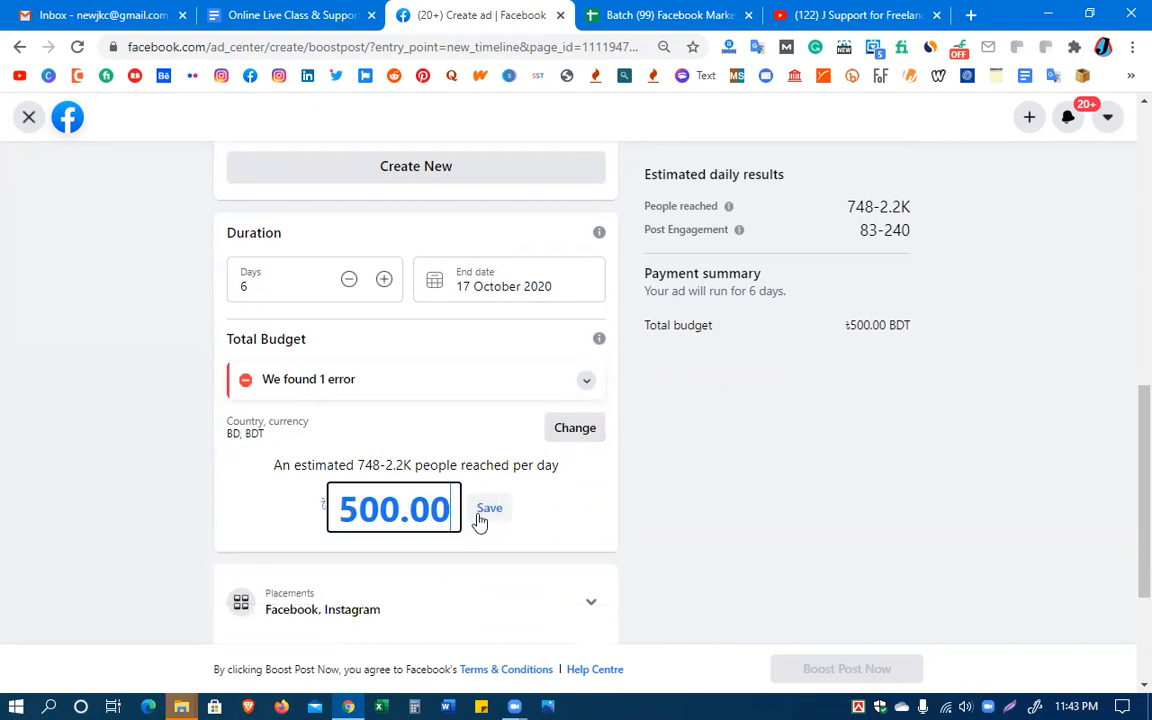
pyautogui.click(359, 510)
pyautogui.write('0')
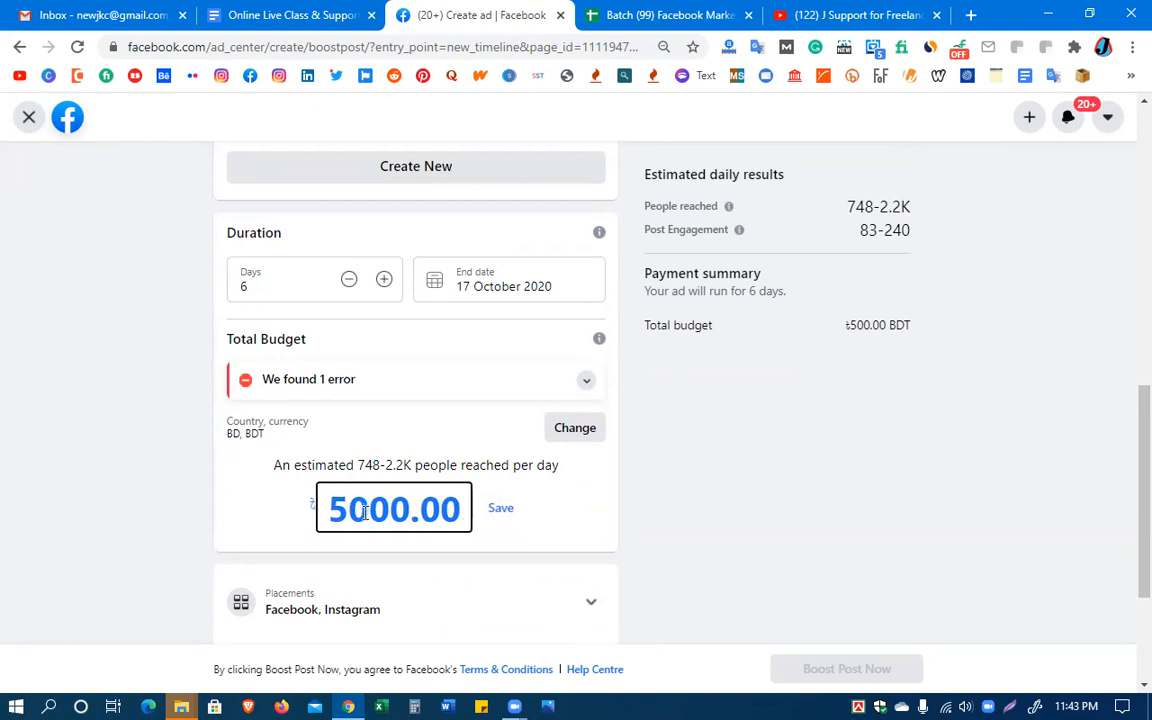
pyautogui.click(508, 512)
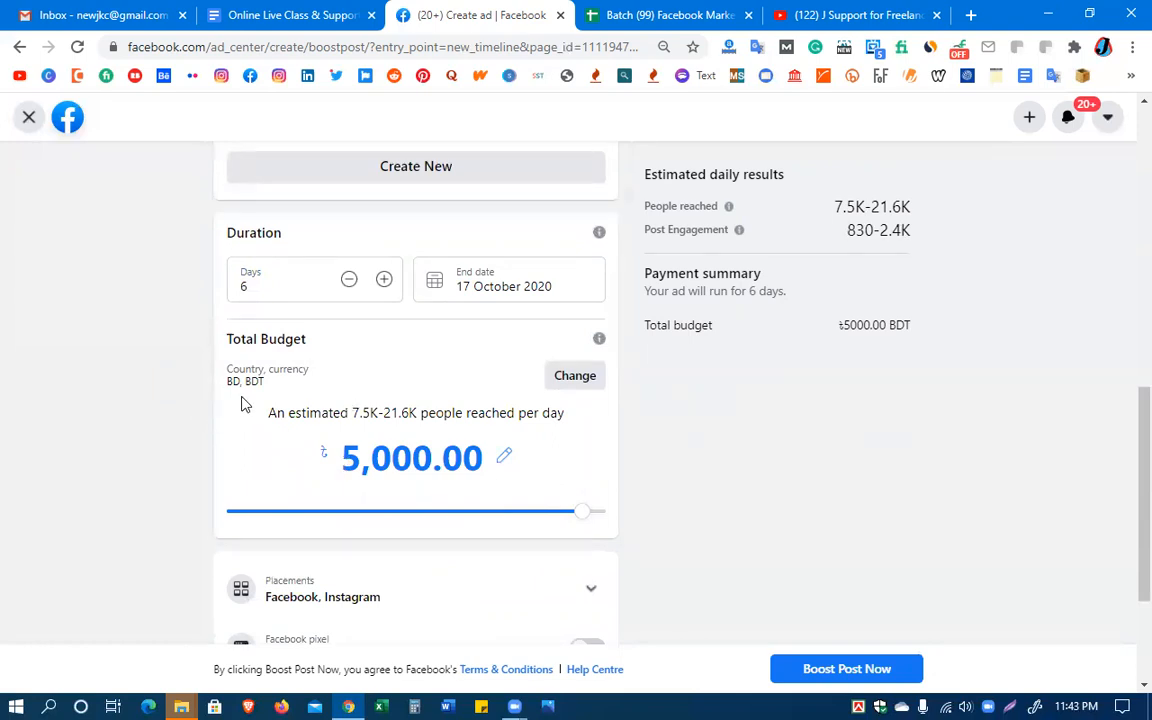
# Try a duration of 9 days for the boost before reducing it to 3 days
pyautogui.click(384, 281)
pyautogui.click(384, 281)
pyautogui.click(384, 281)
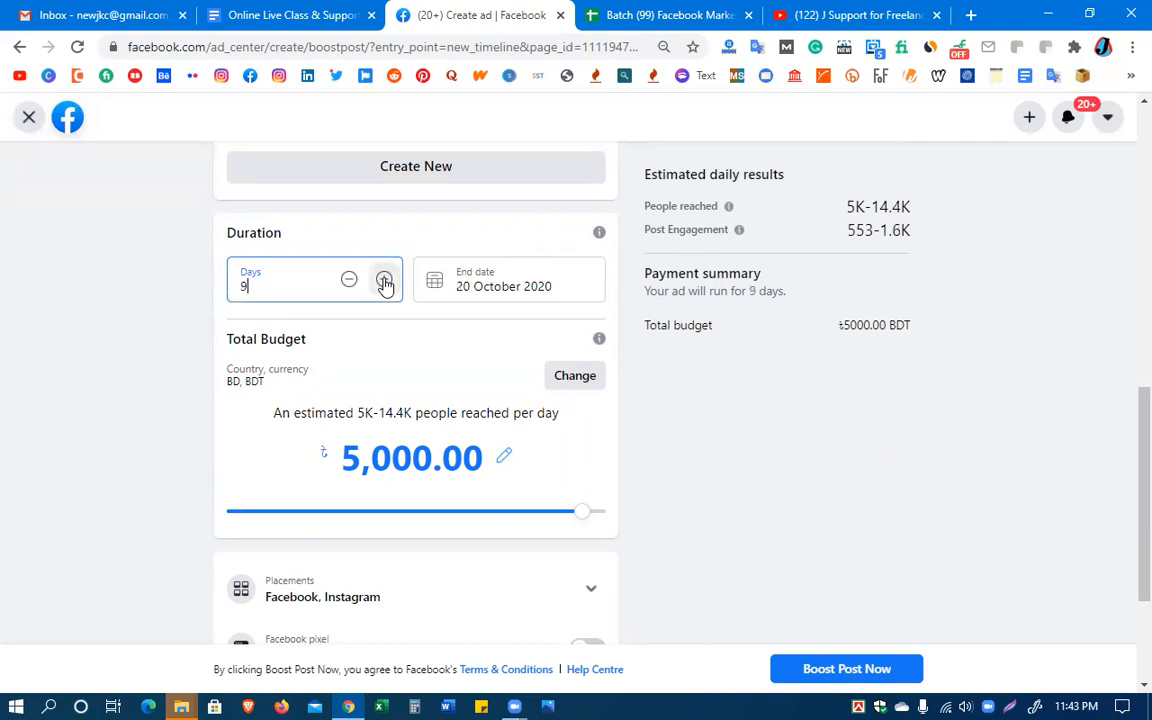
pyautogui.click(349, 280)
pyautogui.click(349, 280)
pyautogui.click(349, 280)
pyautogui.click(349, 280)
pyautogui.click(349, 280)
pyautogui.click(349, 280)
pyautogui.click(349, 280)
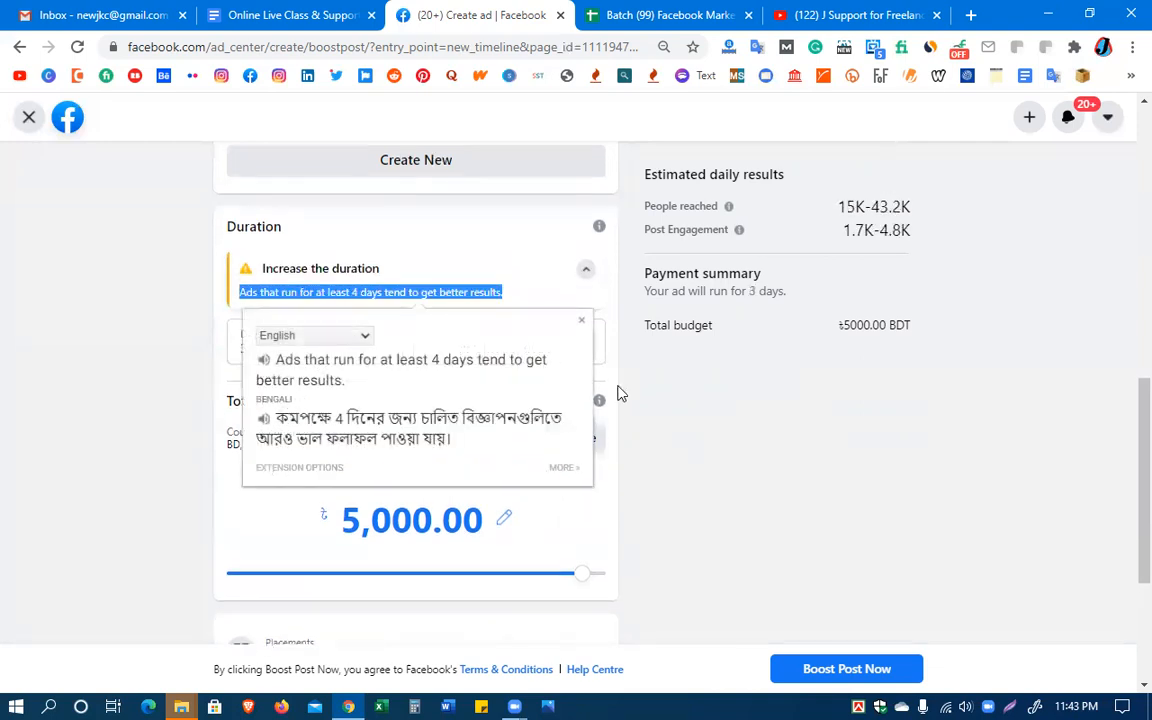
# Highlight the advice about increasing the duration, and raise the boost's duration to 4 days
pyautogui.click(692, 501)
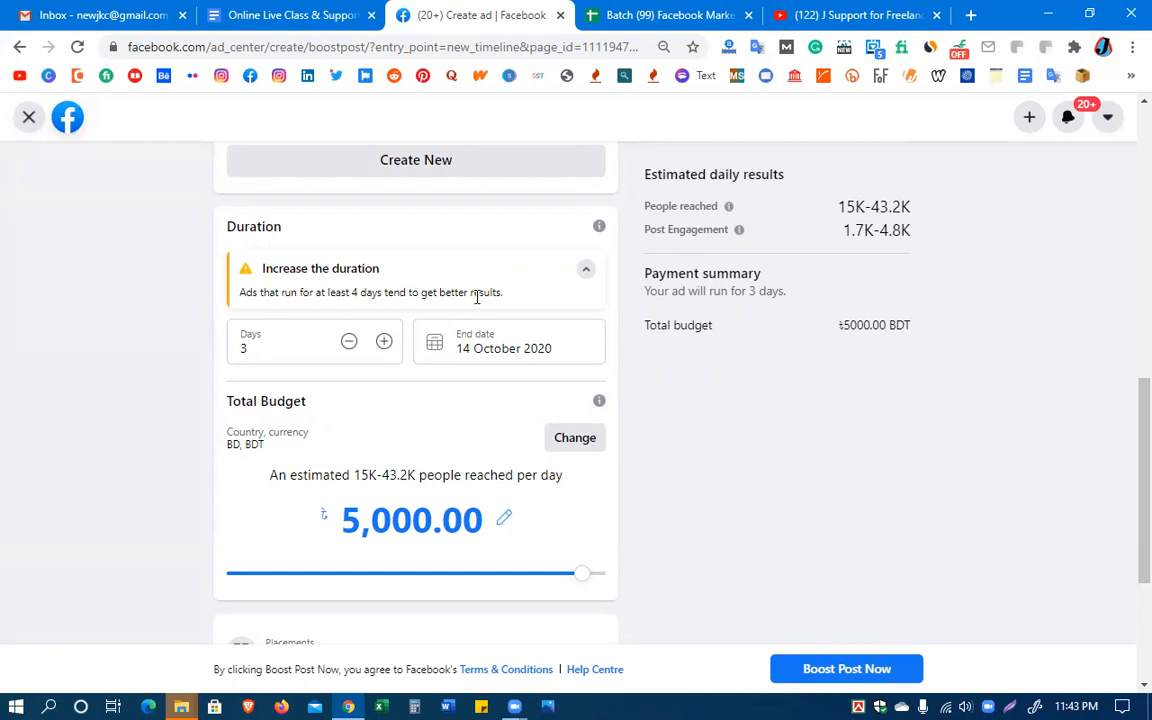
pyautogui.moveTo(504, 295); pyautogui.dragTo(220, 265)
pyautogui.click(350, 400)
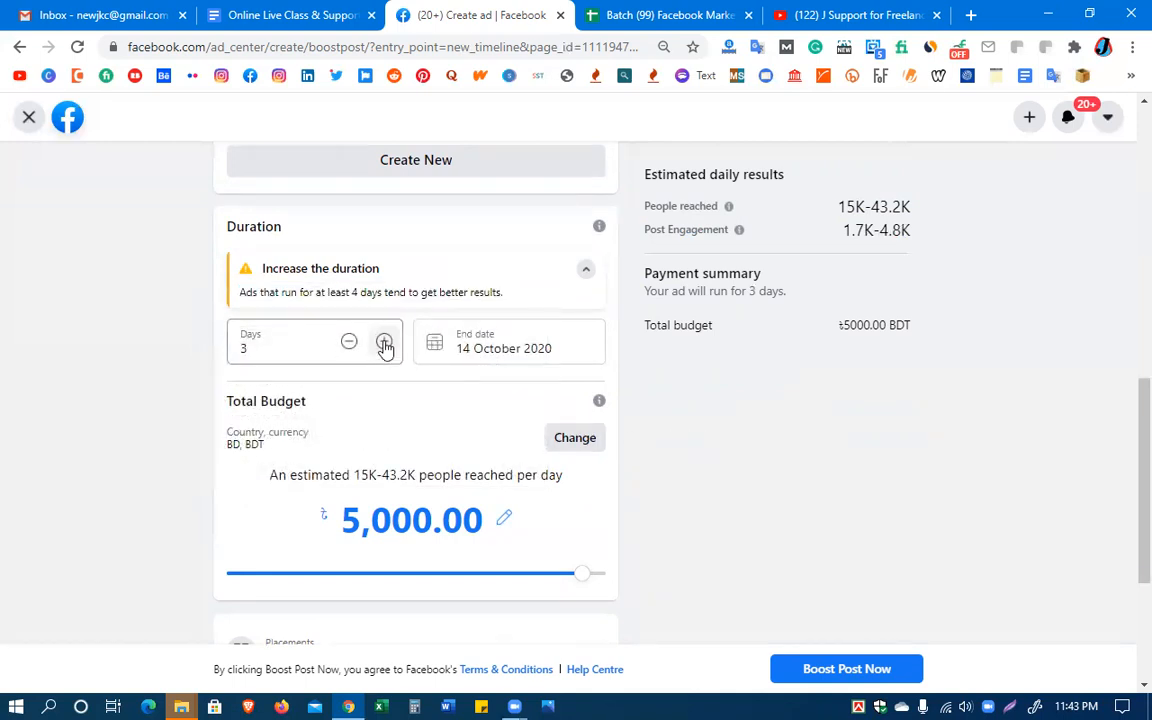
pyautogui.click(384, 342)
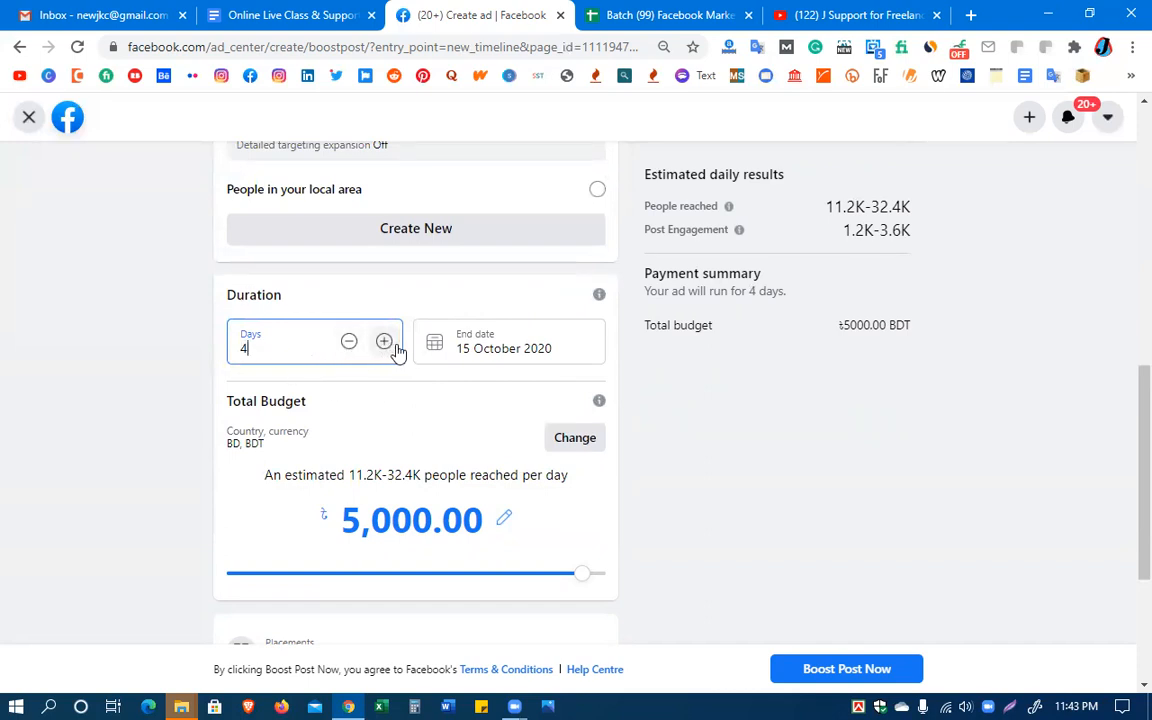
# Set the boost's end date to 22 October 2020
pyautogui.click(512, 345)
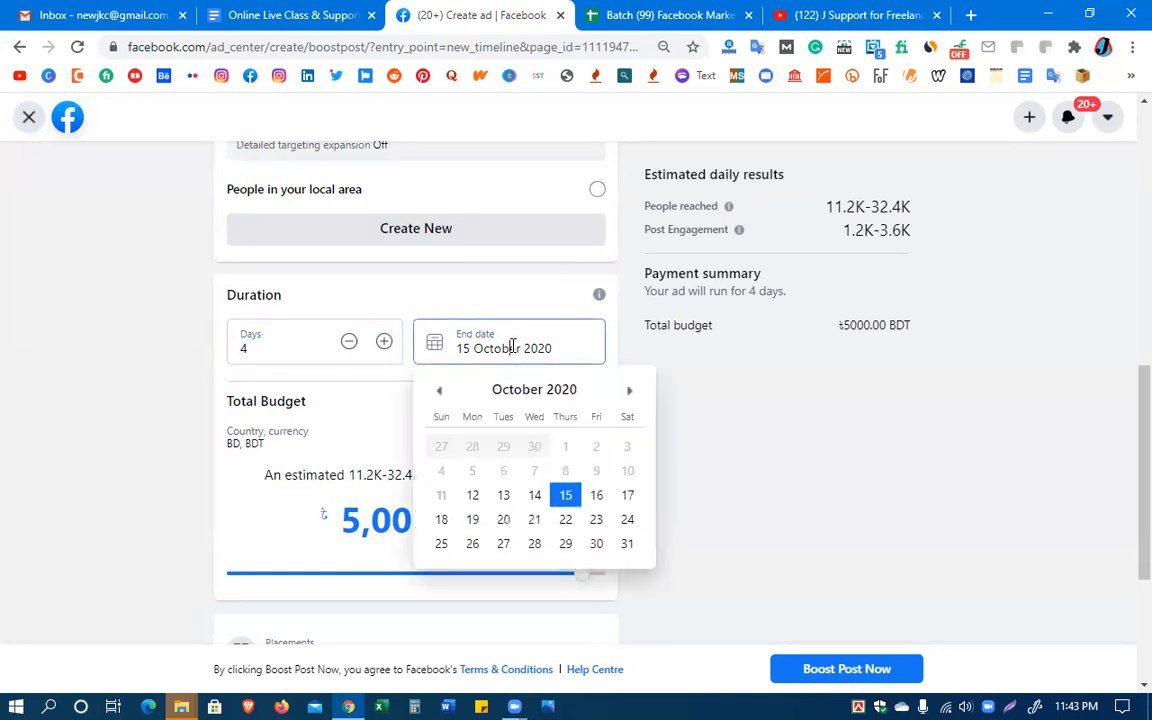
pyautogui.click(566, 522)
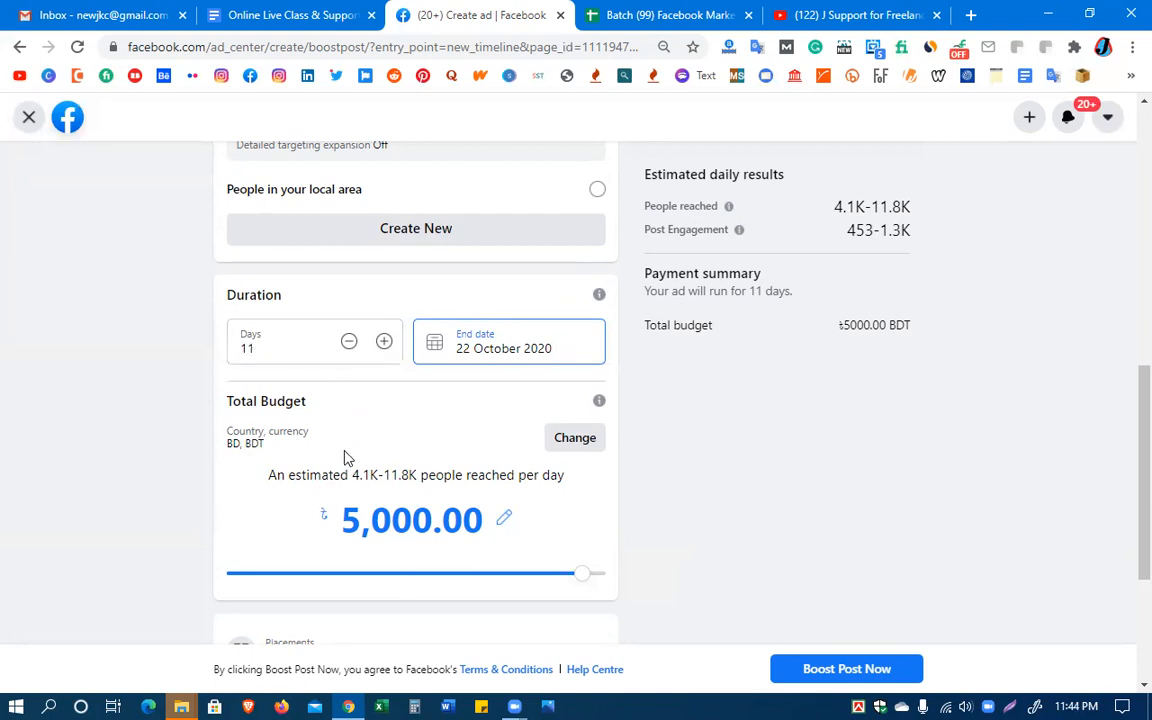
pyautogui.click(660, 468)
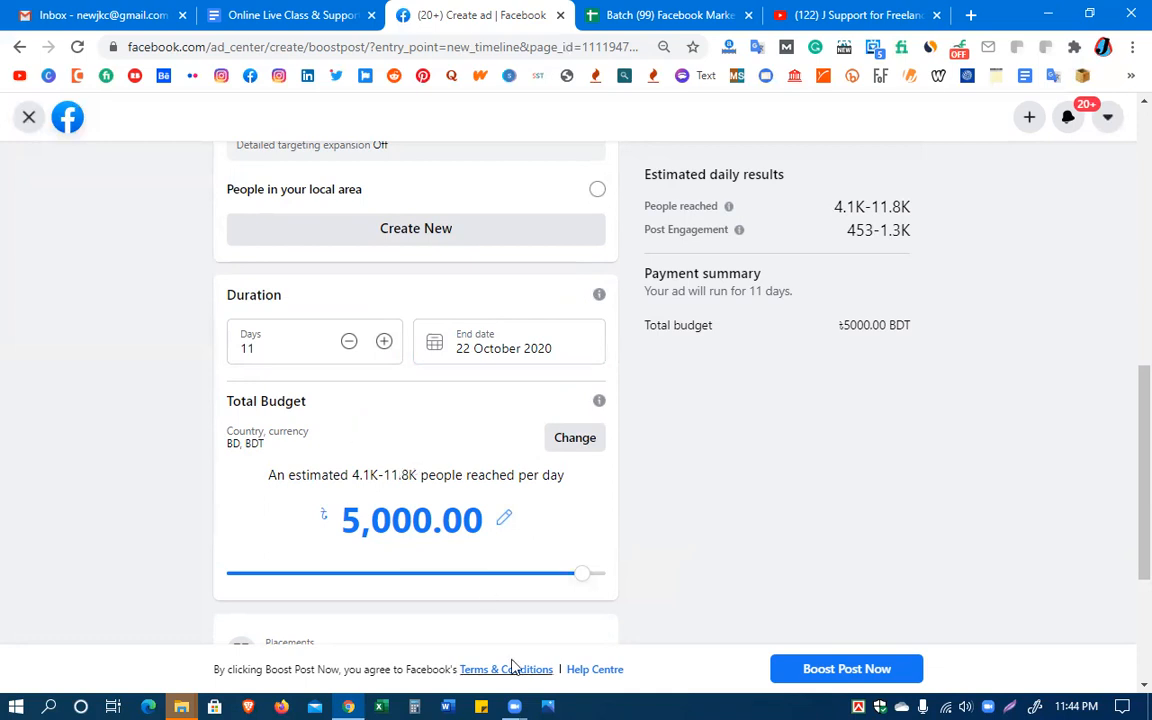
# Open the budget's country and currency settings and look through the available countries
pyautogui.click(574, 440)
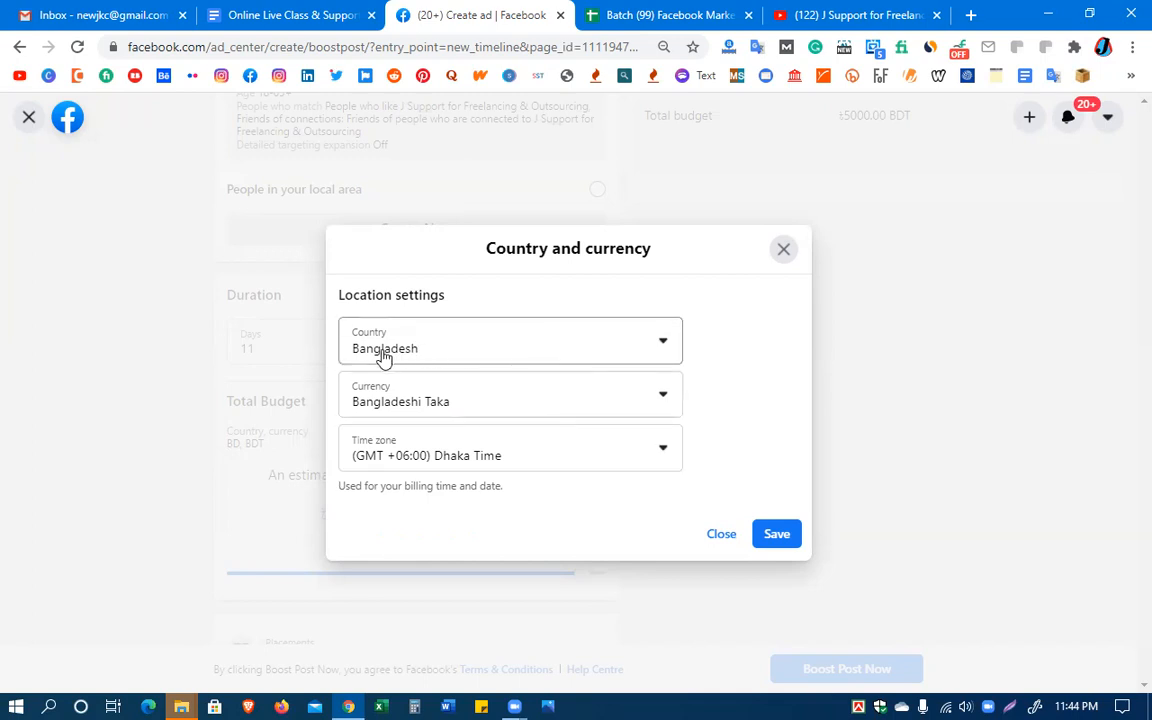
pyautogui.click(662, 345)
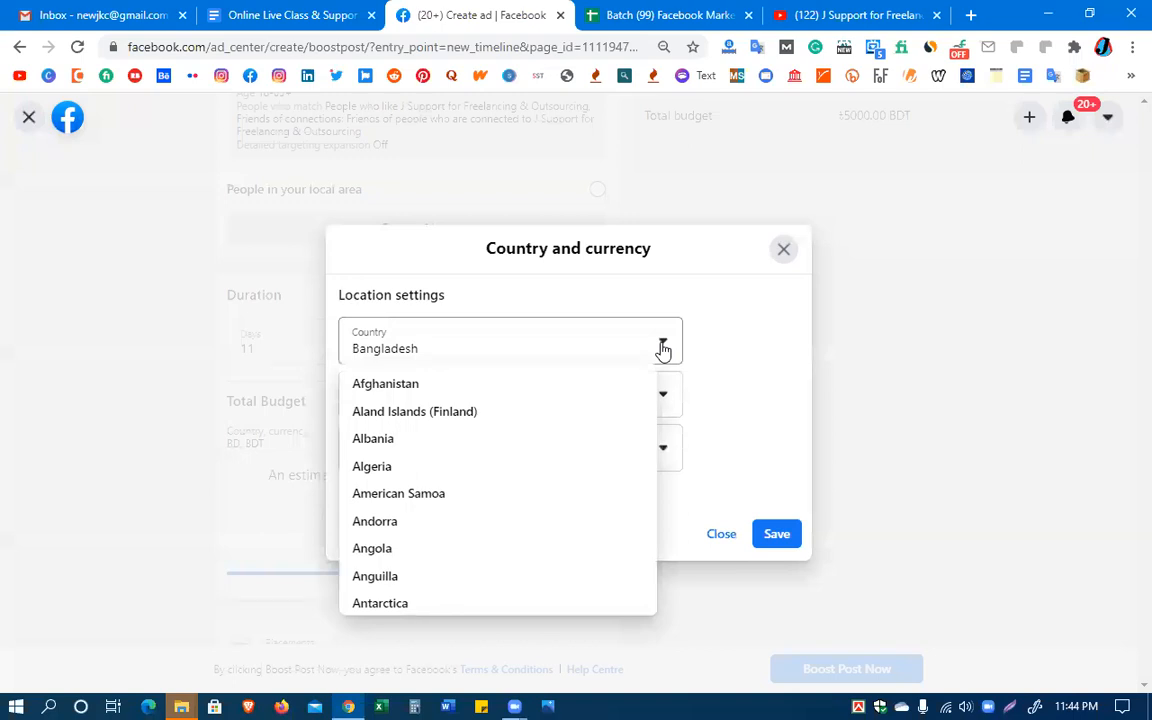
pyautogui.press('Down')
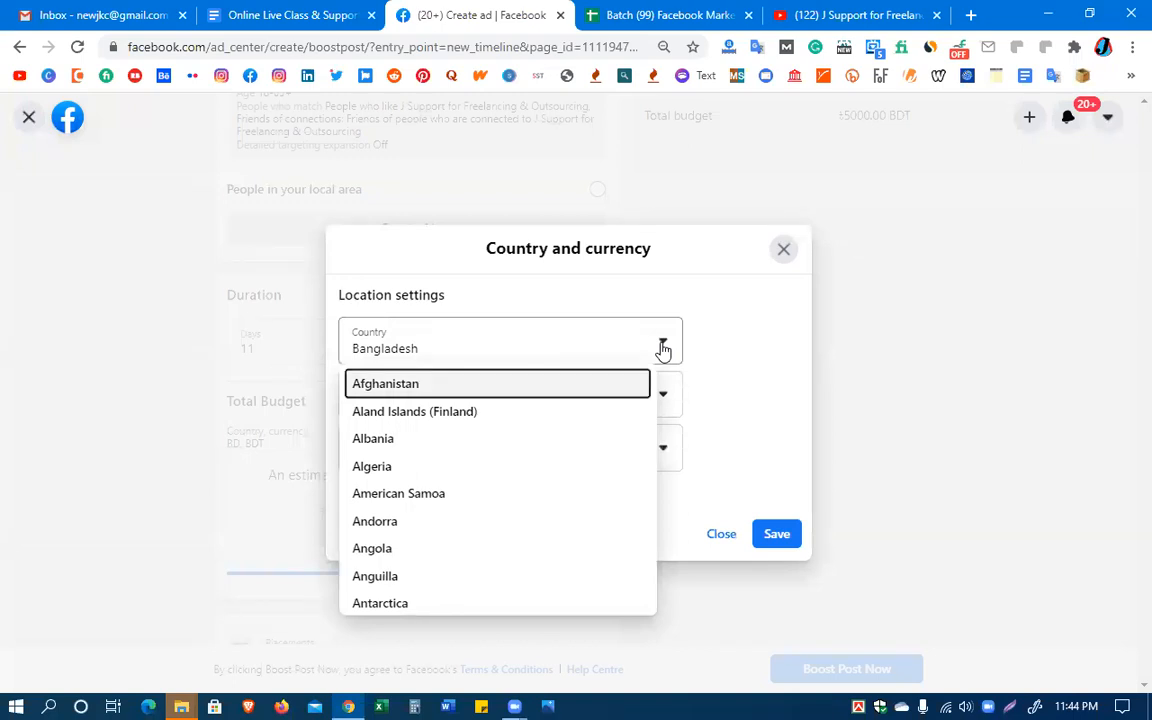
pyautogui.press('Up')
pyautogui.press('Up')
pyautogui.press('Up')
pyautogui.press('Up')
pyautogui.press('Up')
pyautogui.press('Up')
pyautogui.press('Up')
pyautogui.press('Up')
pyautogui.press('Up')
pyautogui.press('Up')
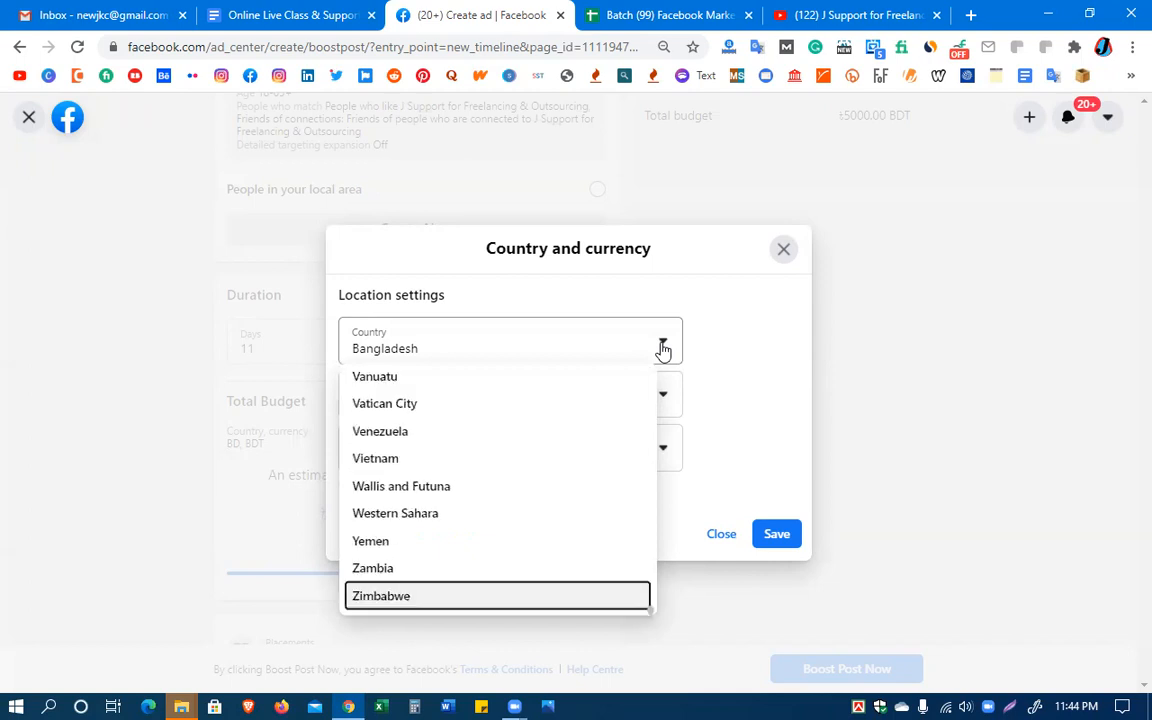
pyautogui.press('Up')
pyautogui.press('Up')
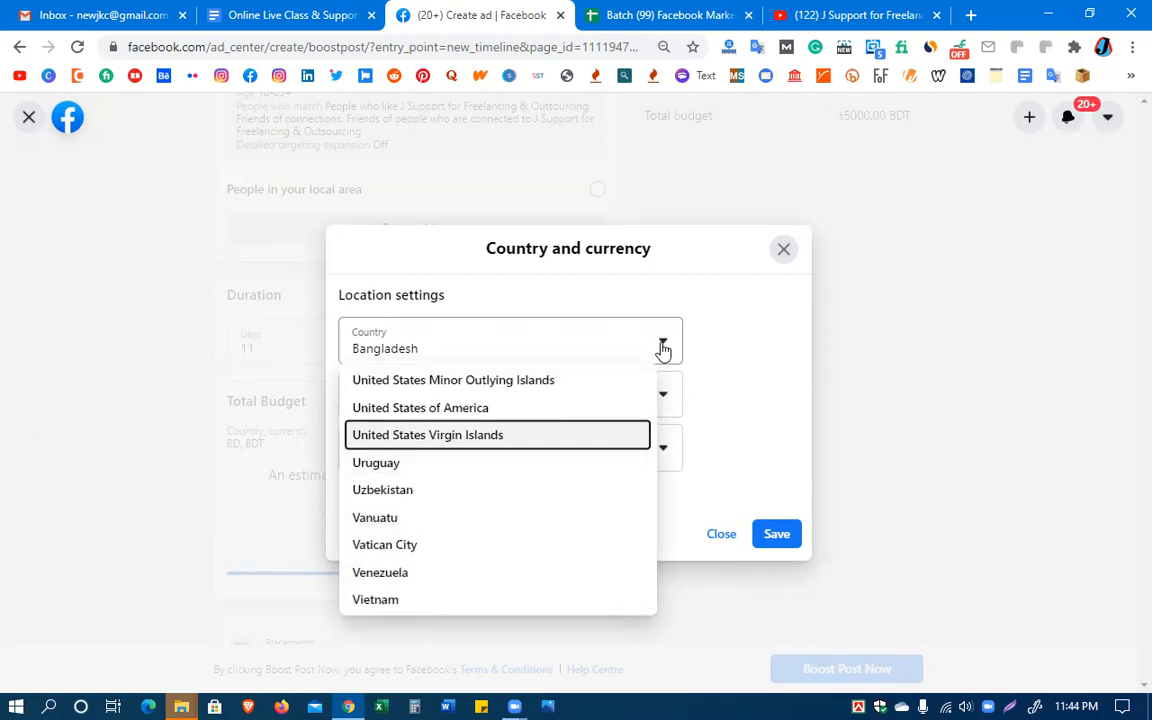
pyautogui.press('Up')
pyautogui.press('Up')
pyautogui.press('Up')
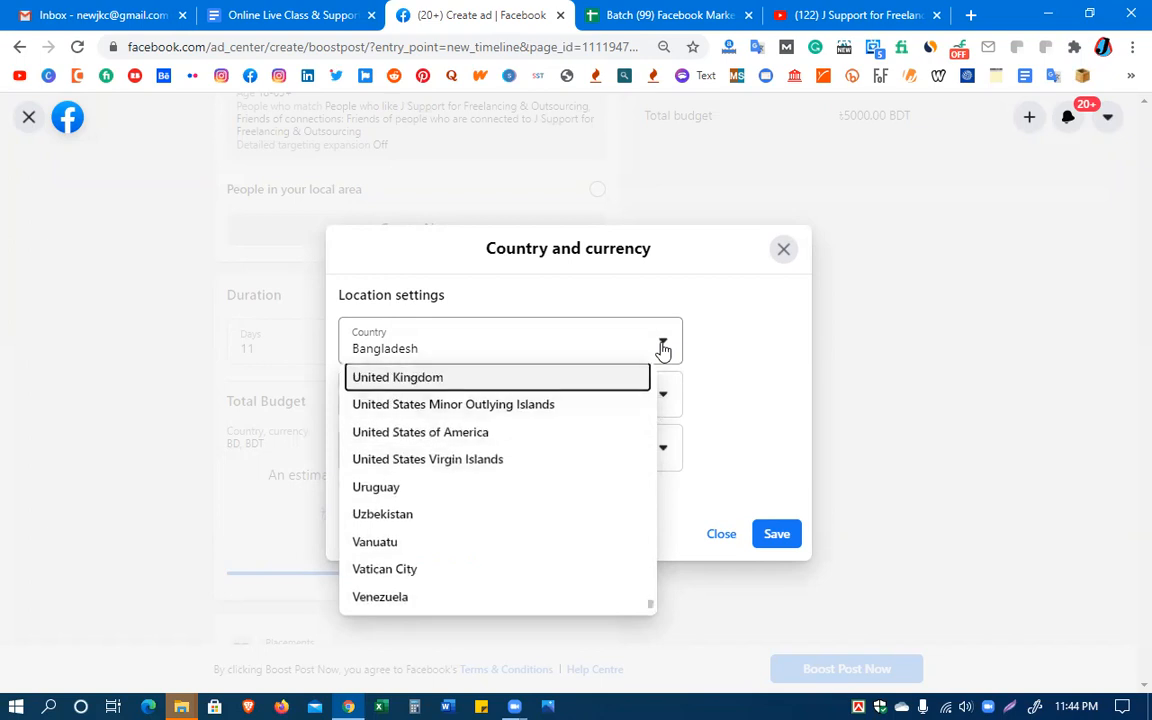
pyautogui.press('Up')
pyautogui.press('Up')
pyautogui.press('Up')
pyautogui.press('Up')
pyautogui.press('Up')
pyautogui.press('Up')
pyautogui.press('Up')
pyautogui.press('Up')
pyautogui.press('Up')
pyautogui.press('Up')
pyautogui.press('Up')
pyautogui.press('Up')
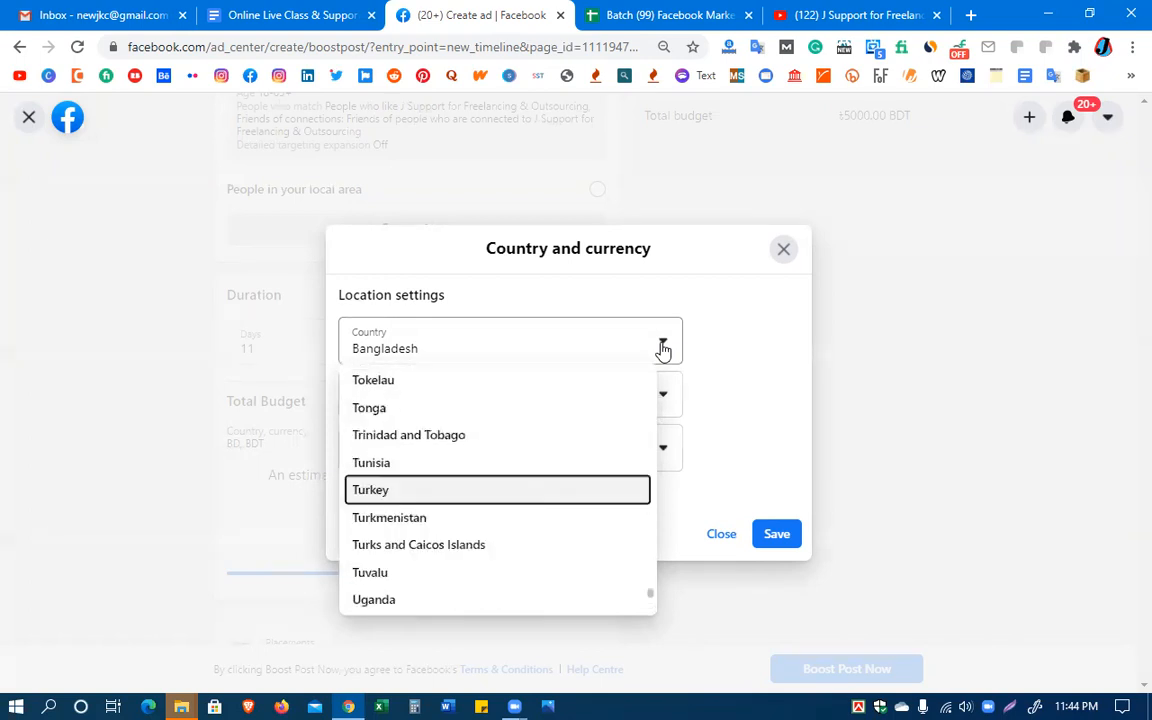
pyautogui.press('Up')
pyautogui.press('Up')
pyautogui.press('Up')
pyautogui.press('Up')
pyautogui.press('Up')
pyautogui.press('Up')
pyautogui.press('Up')
pyautogui.press('Up')
pyautogui.press('Up')
pyautogui.press('Up')
pyautogui.press('Up')
pyautogui.press('Up')
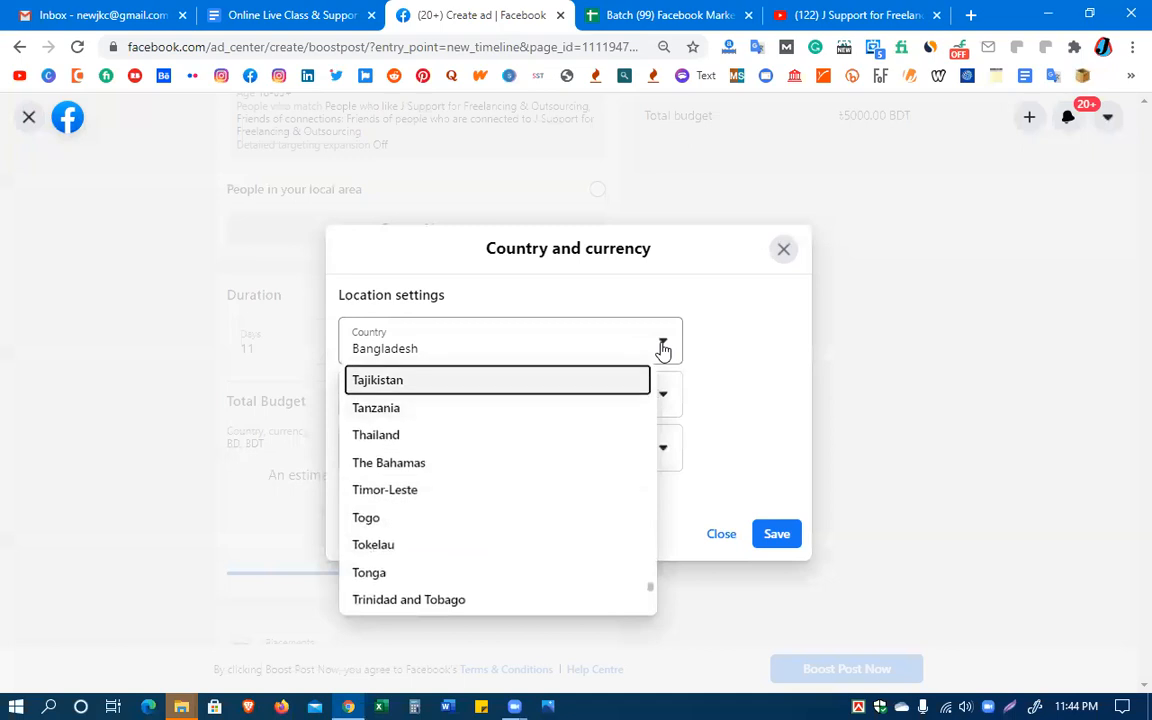
pyautogui.press('Up')
pyautogui.press('Up')
pyautogui.press('Up')
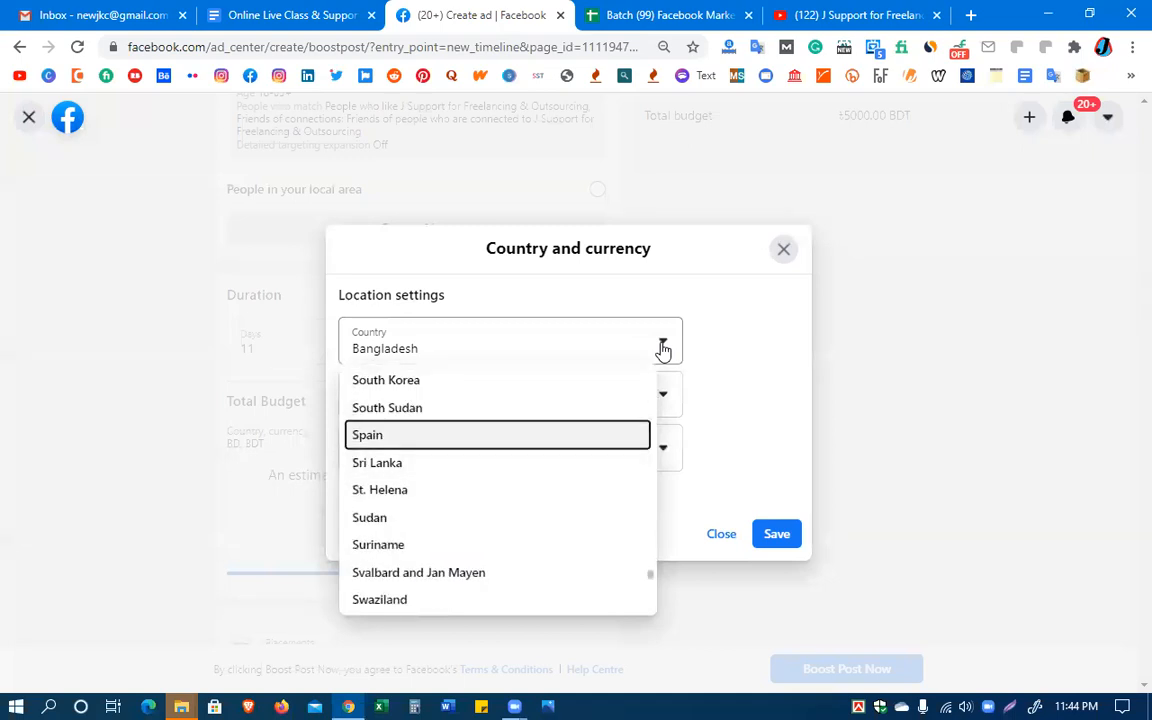
pyautogui.press('Up')
pyautogui.press('Up')
pyautogui.press('Up')
pyautogui.press('Up')
pyautogui.press('Up')
pyautogui.press('Up')
pyautogui.press('Up')
pyautogui.press('Up')
pyautogui.press('Up')
pyautogui.press('Up')
pyautogui.press('Up')
pyautogui.press('Up')
pyautogui.press('Up')
pyautogui.press('Up')
pyautogui.press('Up')
pyautogui.press('Up')
pyautogui.press('Up')
pyautogui.press('Up')
pyautogui.press('Up')
pyautogui.press('Up')
pyautogui.press('Up')
pyautogui.press('Up')
pyautogui.press('Up')
pyautogui.press('Up')
pyautogui.press('Up')
pyautogui.press('Up')
pyautogui.press('Up')
pyautogui.press('Up')
pyautogui.press('Up')
pyautogui.press('Up')
pyautogui.press('Up')
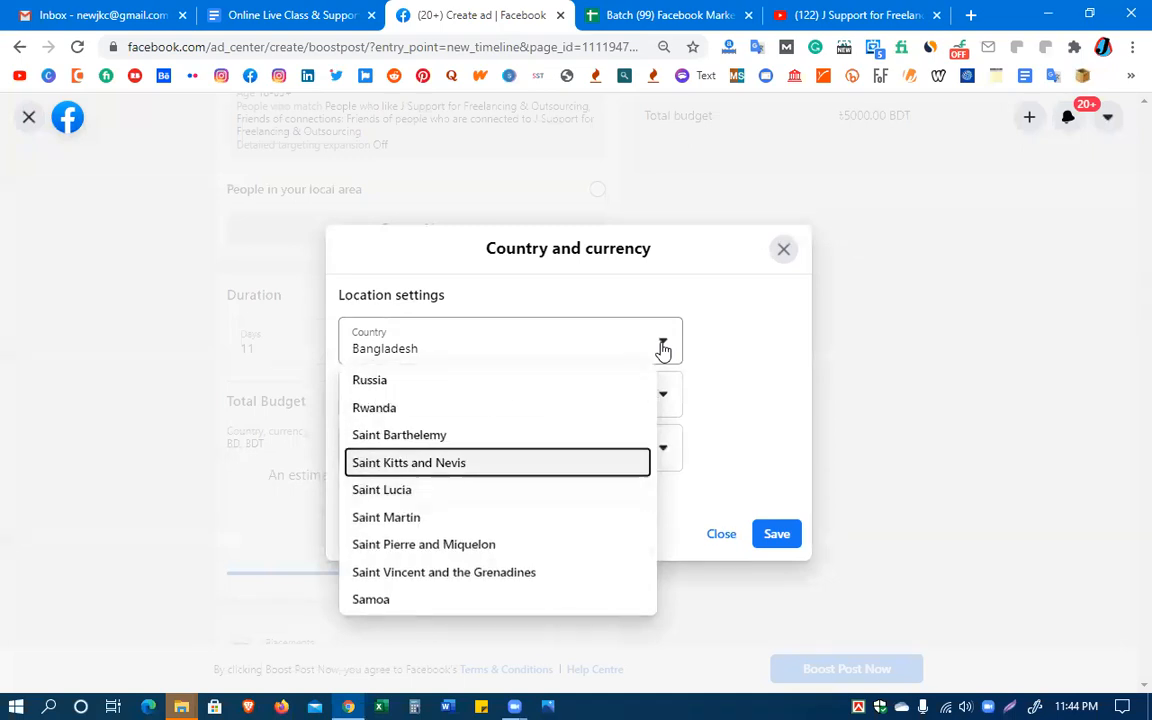
pyautogui.press('Up')
pyautogui.press('Up')
pyautogui.press('Up')
pyautogui.press('Up')
pyautogui.press('Up')
pyautogui.press('Up')
pyautogui.press('Up')
pyautogui.press('Up')
pyautogui.press('Up')
pyautogui.press('Up')
pyautogui.press('Up')
pyautogui.press('Up')
pyautogui.press('Up')
pyautogui.press('Up')
pyautogui.press('Up')
pyautogui.press('Up')
pyautogui.press('Up')
pyautogui.press('Up')
pyautogui.press('Up')
pyautogui.press('Up')
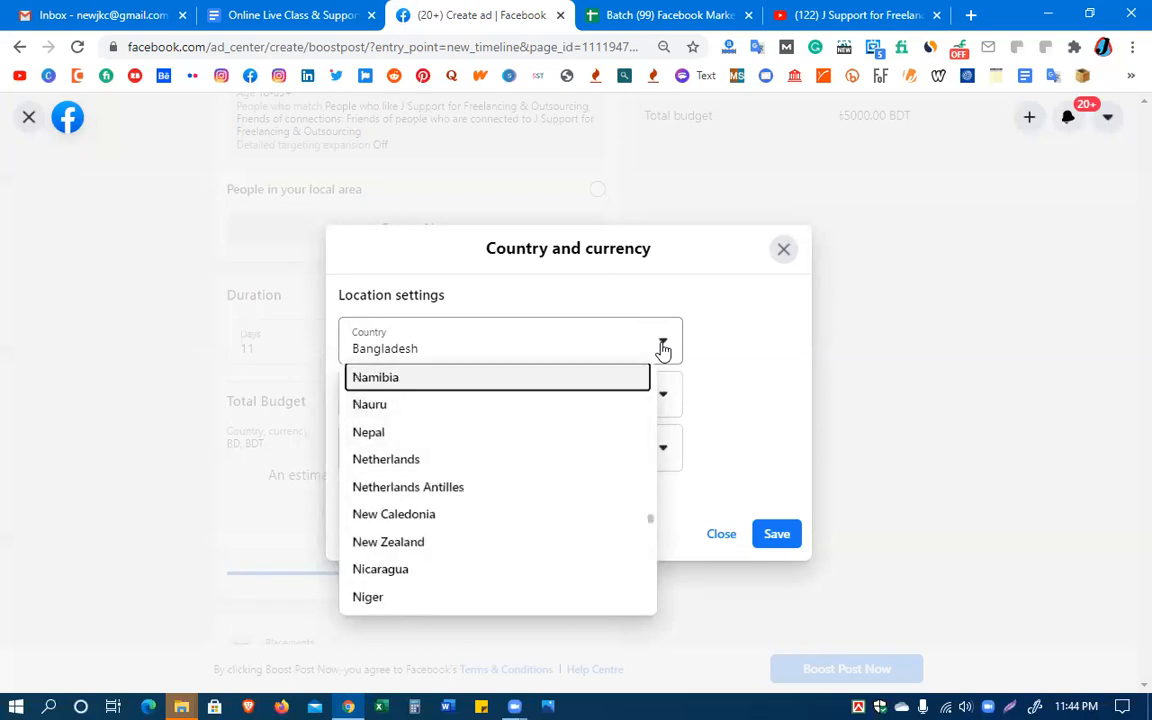
pyautogui.press('Down')
pyautogui.press('Down')
pyautogui.press('Up')
pyautogui.press('Up')
pyautogui.press('Up')
pyautogui.press('Up')
pyautogui.press('Up')
pyautogui.press('Up')
pyautogui.press('Up')
pyautogui.press('Up')
pyautogui.press('Up')
pyautogui.press('Up')
pyautogui.press('Up')
pyautogui.press('Up')
pyautogui.press('Up')
pyautogui.press('Up')
pyautogui.press('Up')
pyautogui.press('Up')
pyautogui.press('Up')
pyautogui.press('Up')
pyautogui.press('Up')
pyautogui.press('Up')
pyautogui.press('Up')
pyautogui.press('Up')
pyautogui.press('Up')
pyautogui.press('Up')
pyautogui.press('Up')
pyautogui.press('Up')
pyautogui.press('Up')
pyautogui.press('Up')
pyautogui.press('Up')
pyautogui.press('Up')
pyautogui.press('Up')
pyautogui.press('Up')
pyautogui.press('Up')
pyautogui.press('Up')
pyautogui.press('Up')
pyautogui.press('Up')
pyautogui.press('Up')
pyautogui.press('Up')
pyautogui.press('Up')
pyautogui.press('Up')
pyautogui.press('Up')
pyautogui.press('Up')
pyautogui.press('Up')
pyautogui.press('Up')
pyautogui.press('Up')
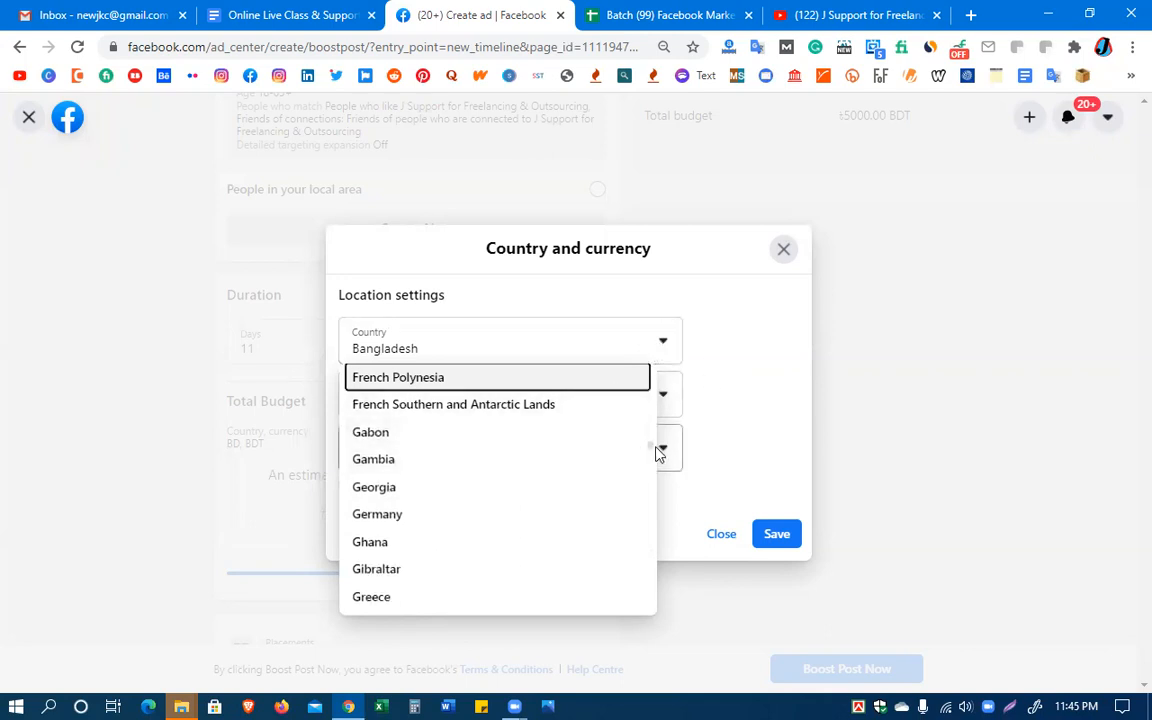
# Choose American Samoa as the country in the location settings
pyautogui.scroll(3, 647, 440)
pyautogui.moveTo(647, 440); pyautogui.dragTo(643, 376)
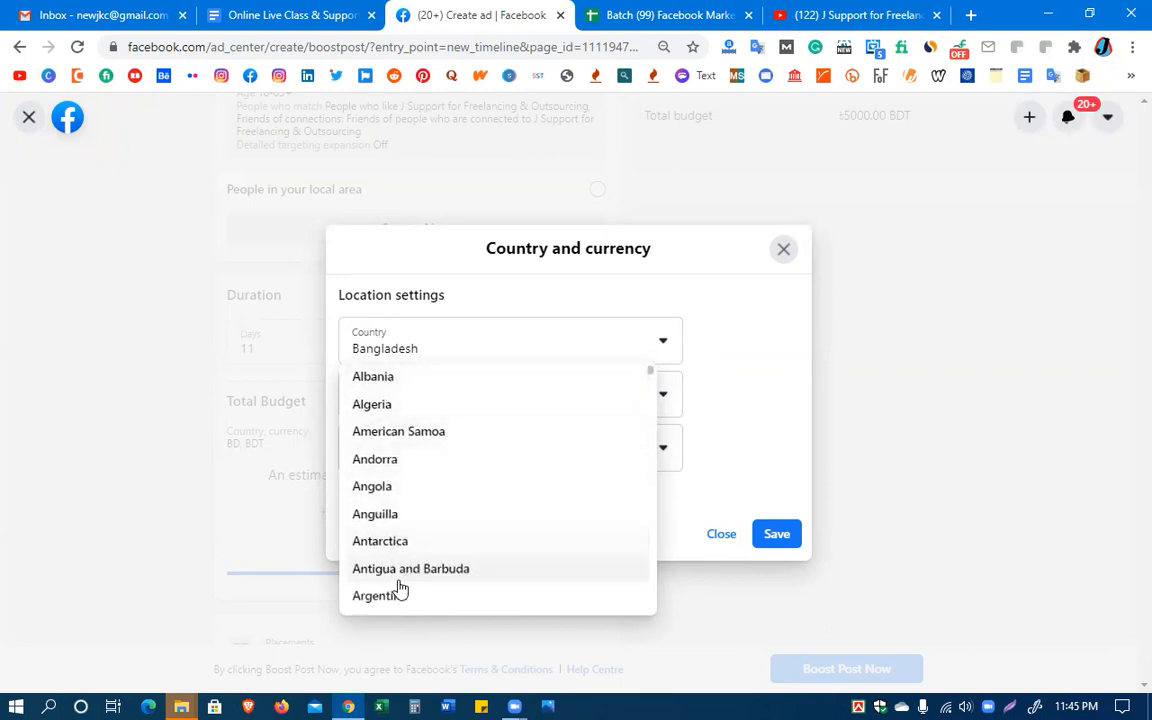
pyautogui.click(447, 435)
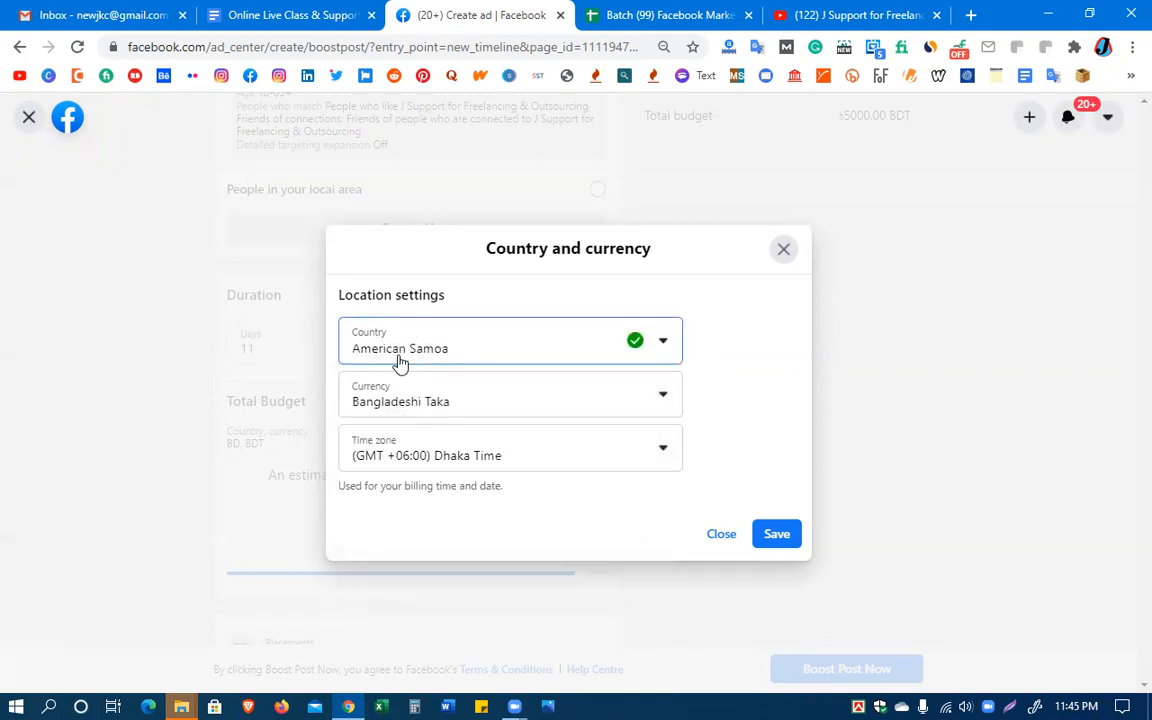
# Change the country in the location settings to United States of America
pyautogui.click(548, 356)
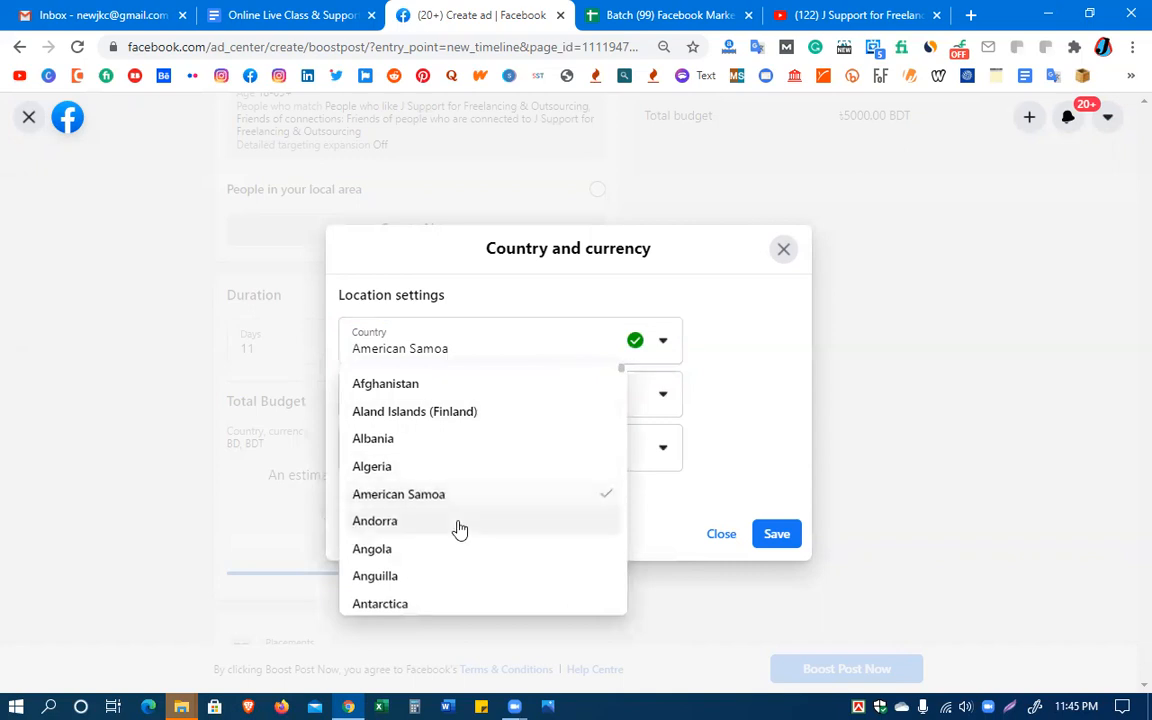
pyautogui.scroll(-5, 459, 529)
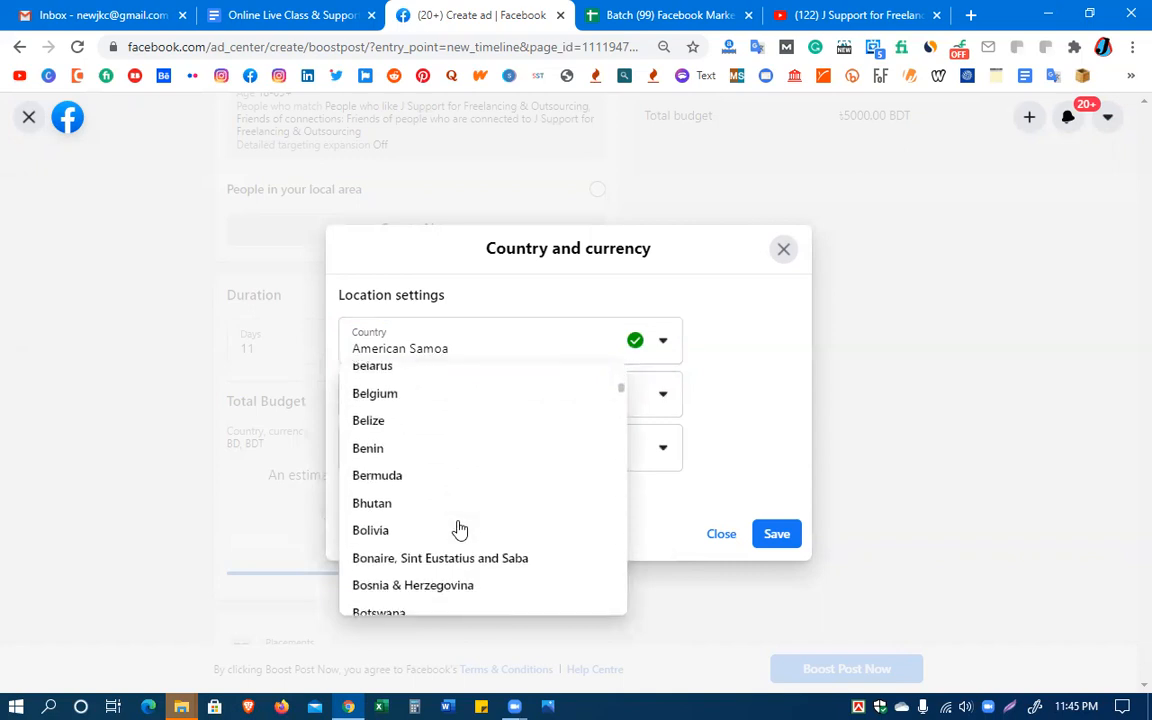
pyautogui.scroll(-5, 459, 529)
pyautogui.scroll(-3, 459, 529)
pyautogui.scroll(3, 459, 529)
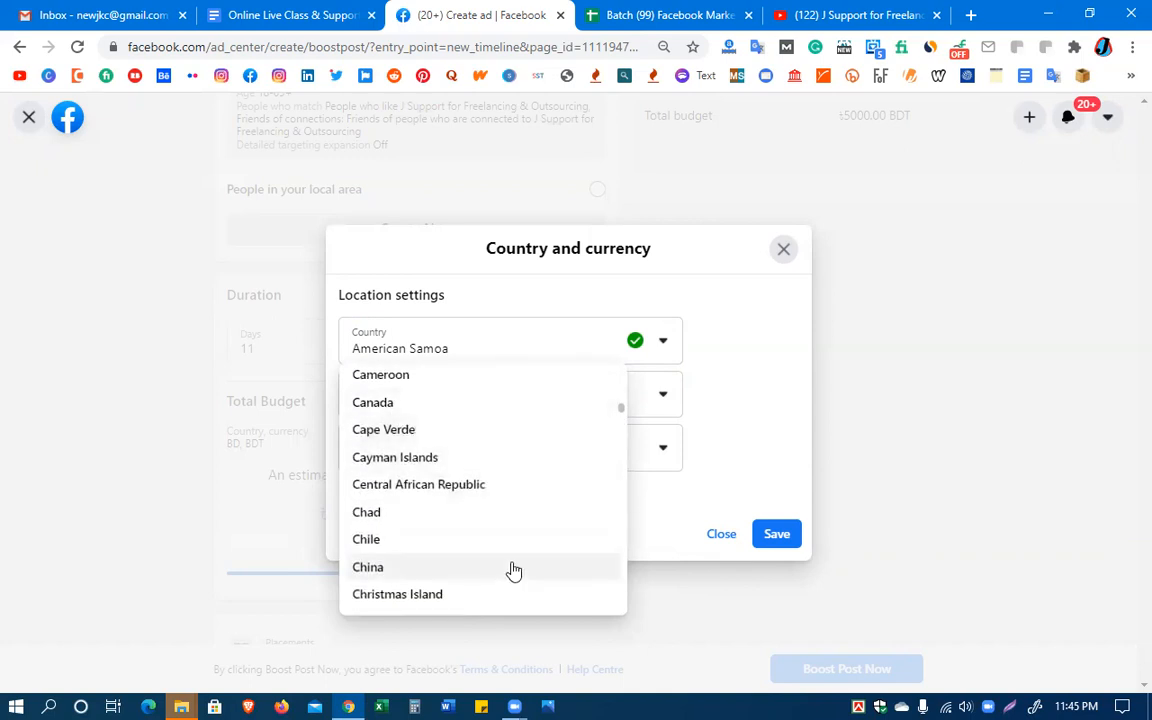
pyautogui.scroll(-4, 514, 571)
pyautogui.scroll(-6, 514, 571)
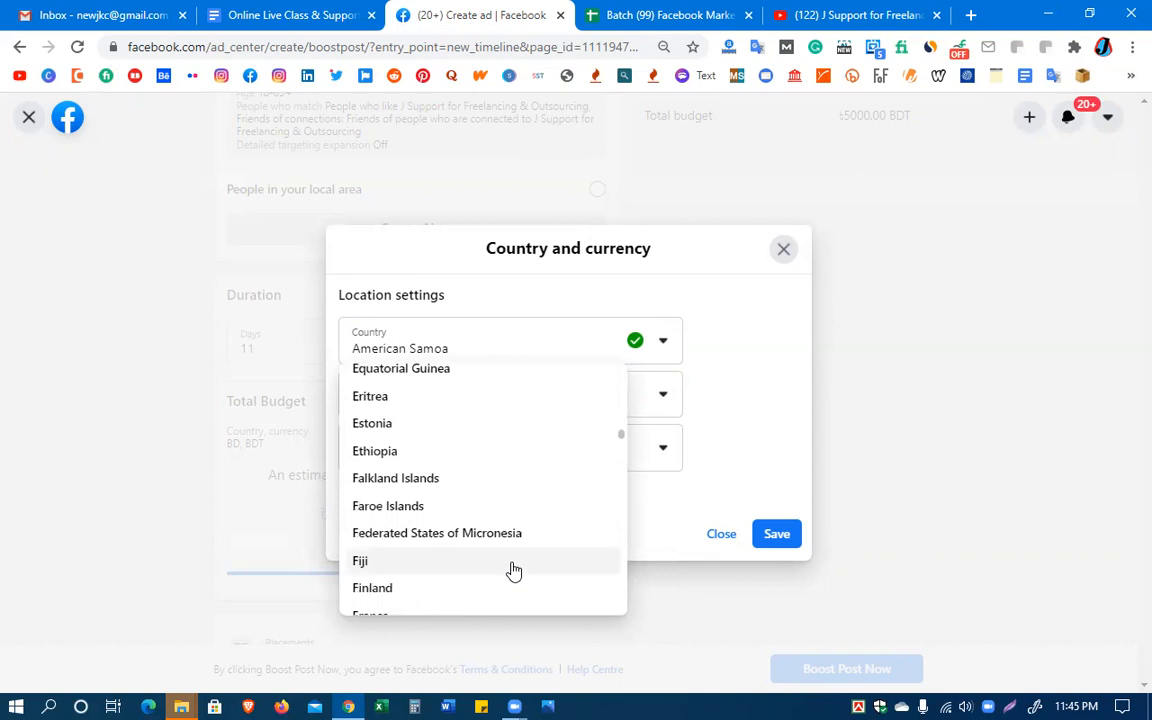
pyautogui.scroll(-3, 514, 571)
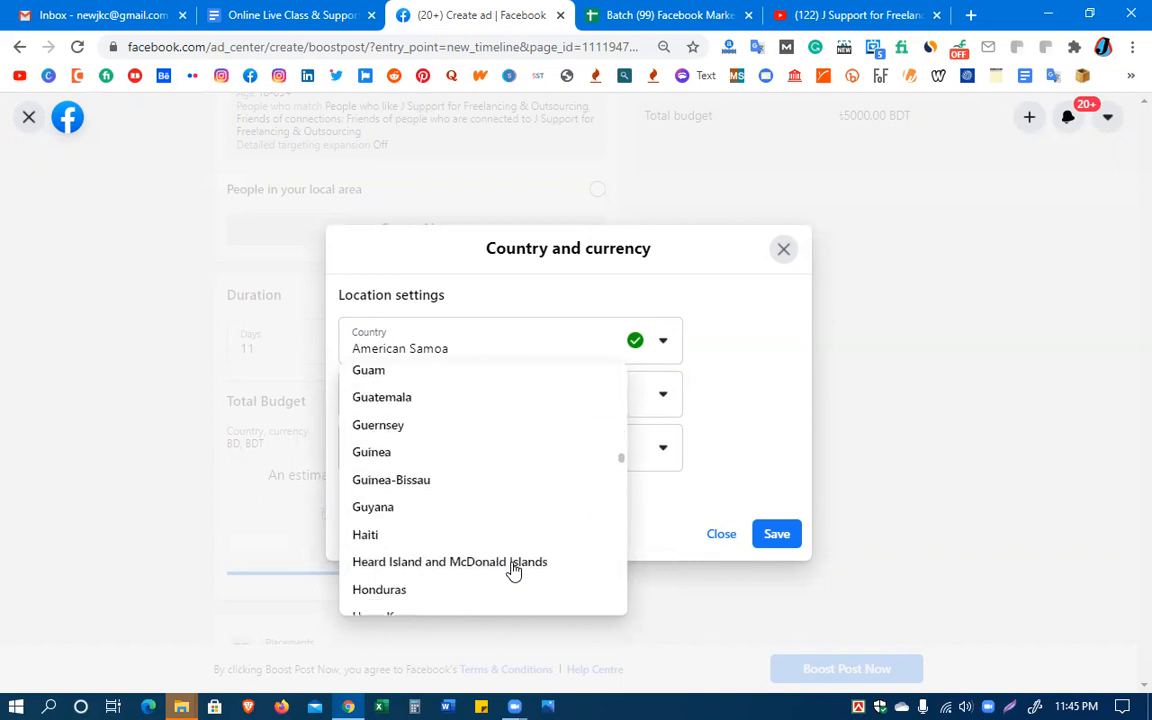
pyautogui.scroll(-1, 514, 571)
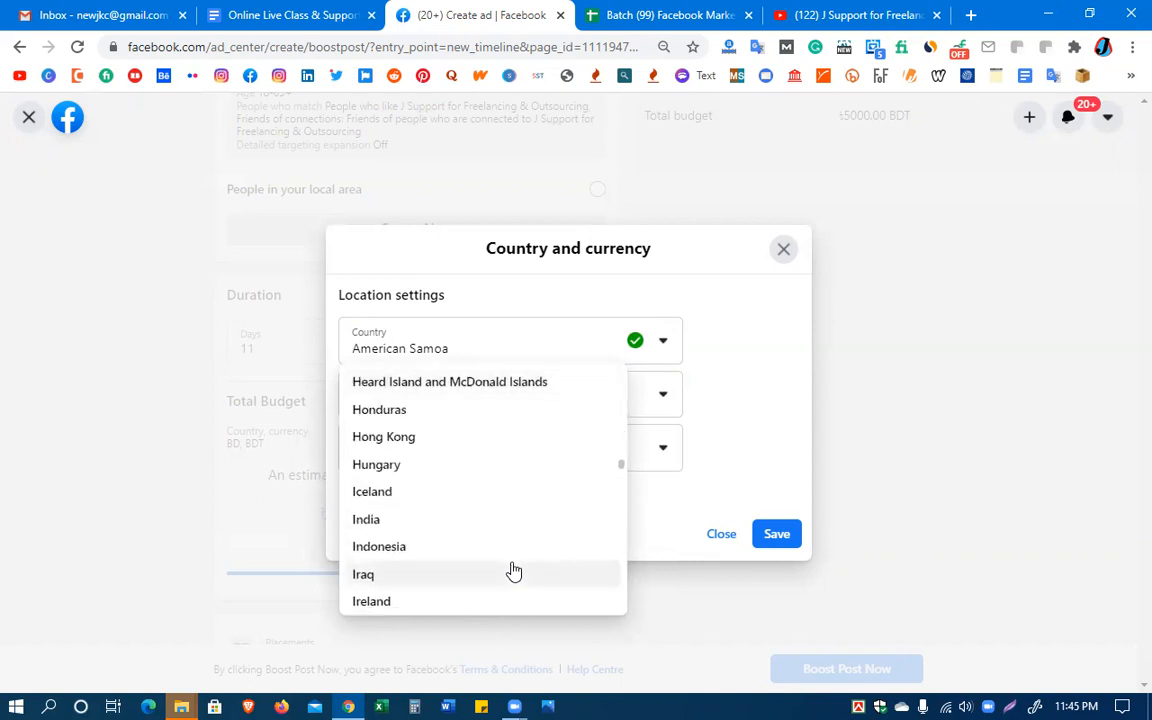
pyautogui.scroll(-3, 512, 548)
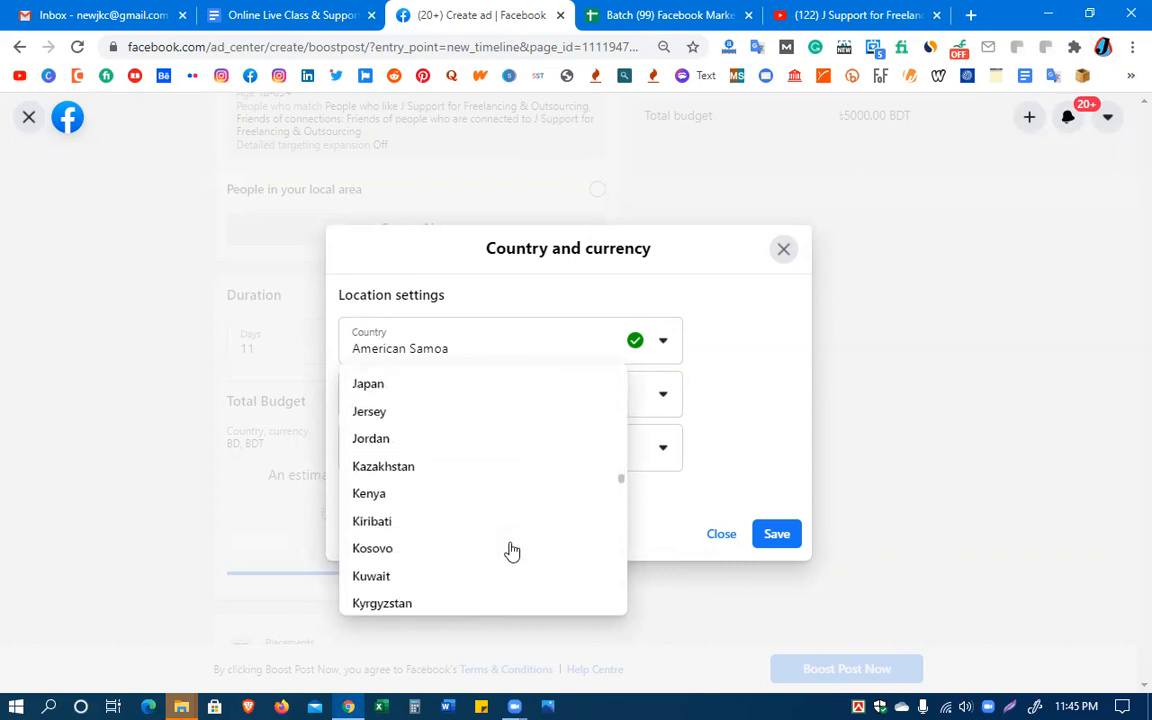
pyautogui.scroll(-4, 511, 551)
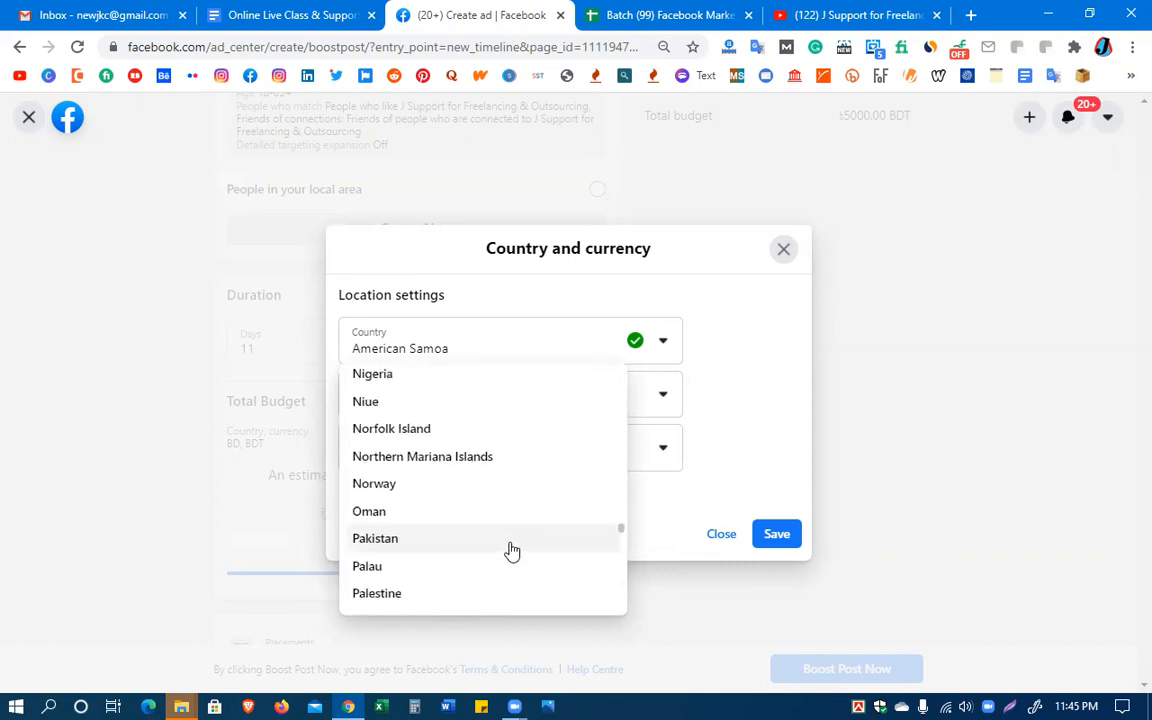
pyautogui.scroll(-2, 511, 551)
pyautogui.scroll(-9, 511, 551)
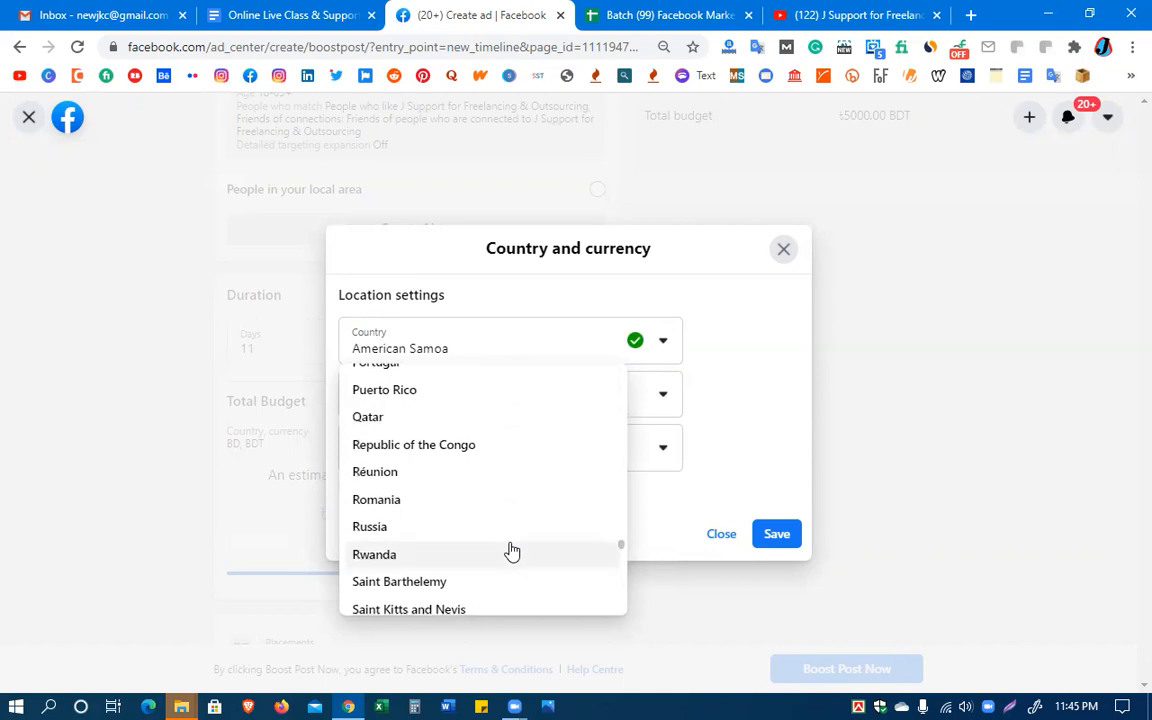
pyautogui.scroll(-5, 511, 551)
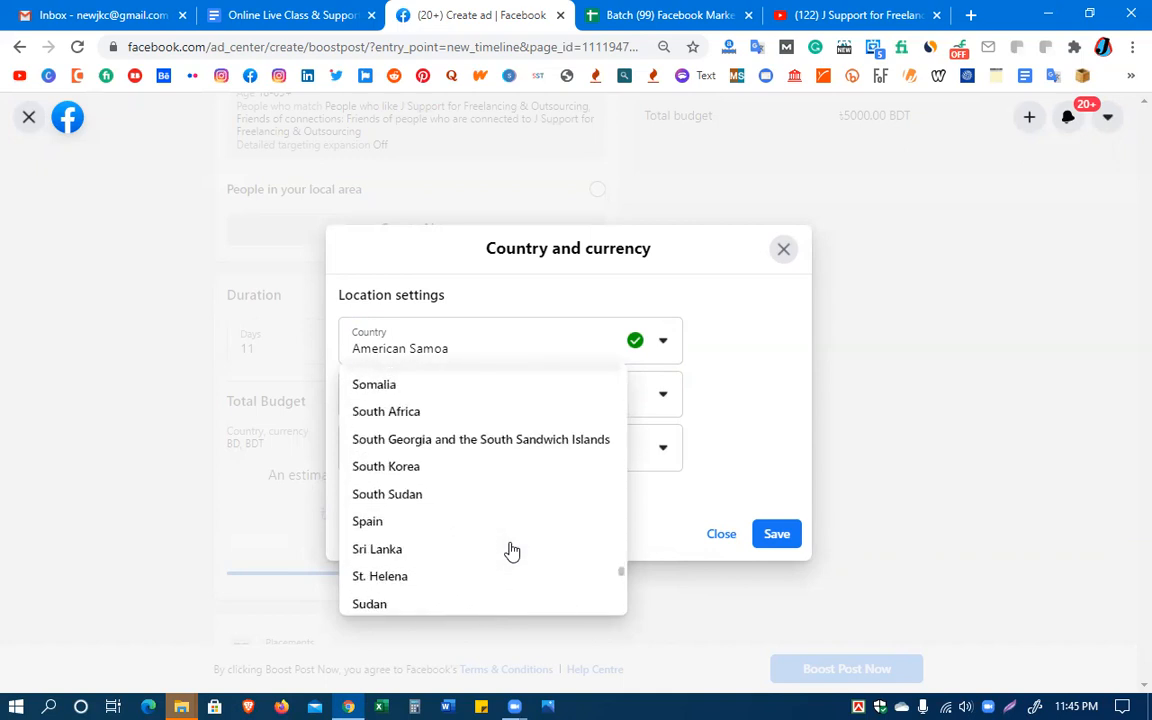
pyautogui.scroll(-8, 511, 551)
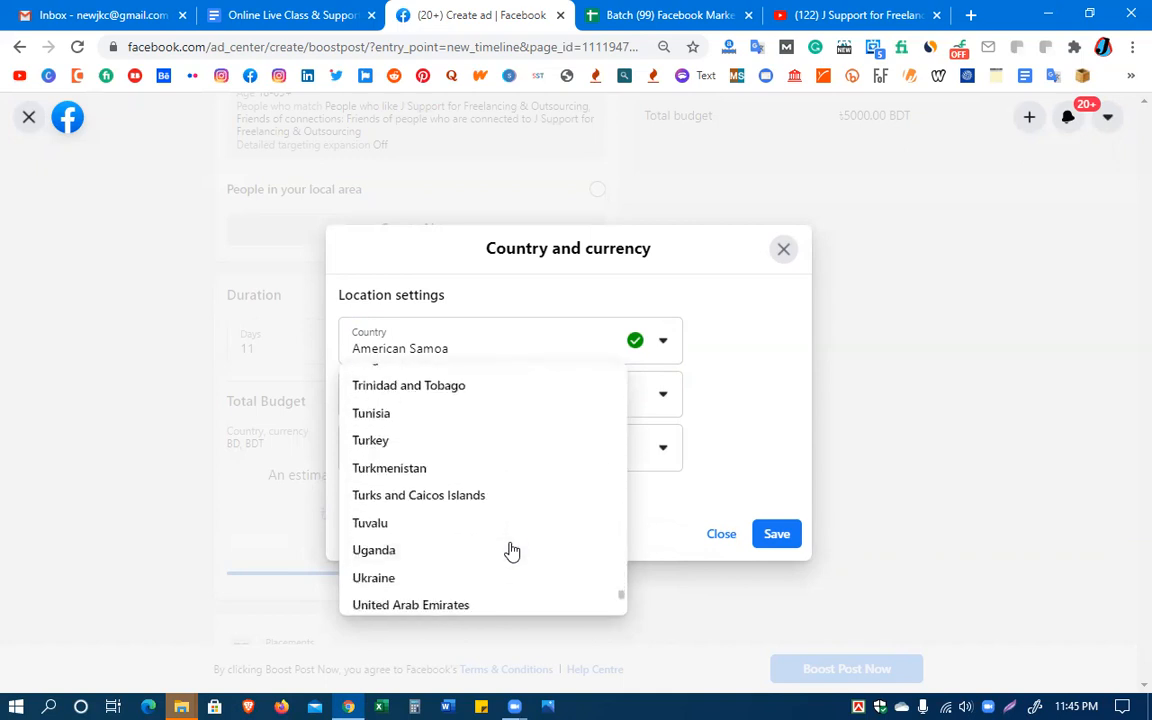
pyautogui.scroll(1, 511, 551)
pyautogui.scroll(-3, 511, 551)
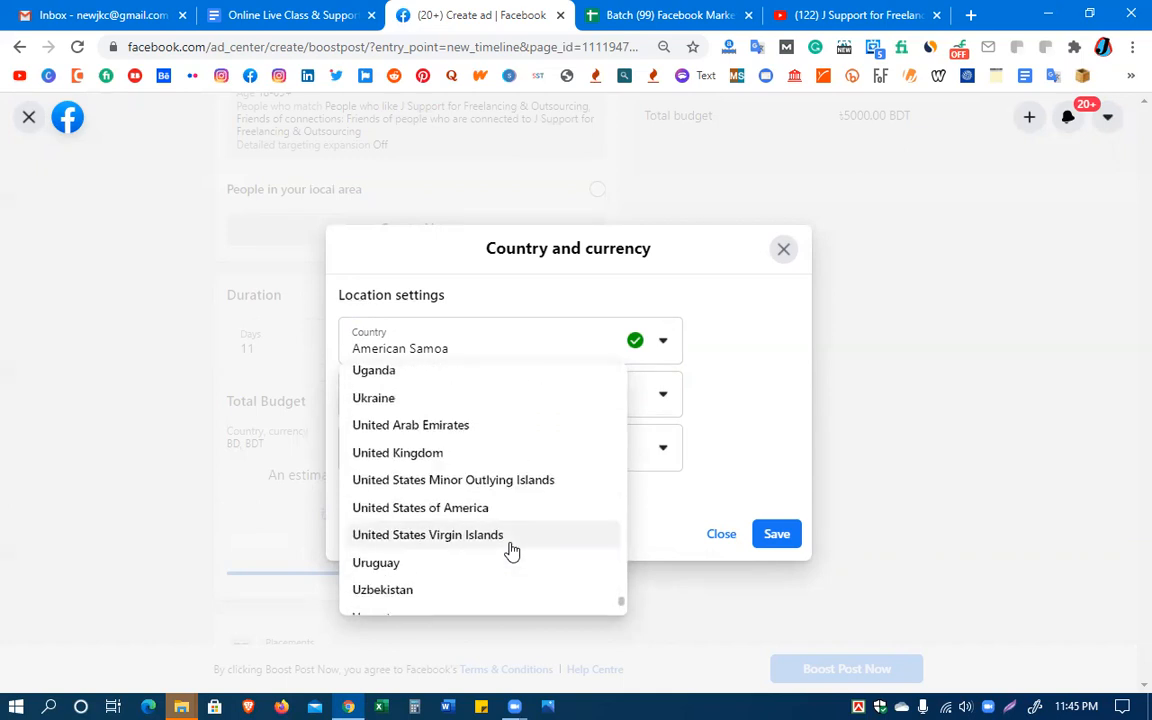
pyautogui.scroll(1, 512, 551)
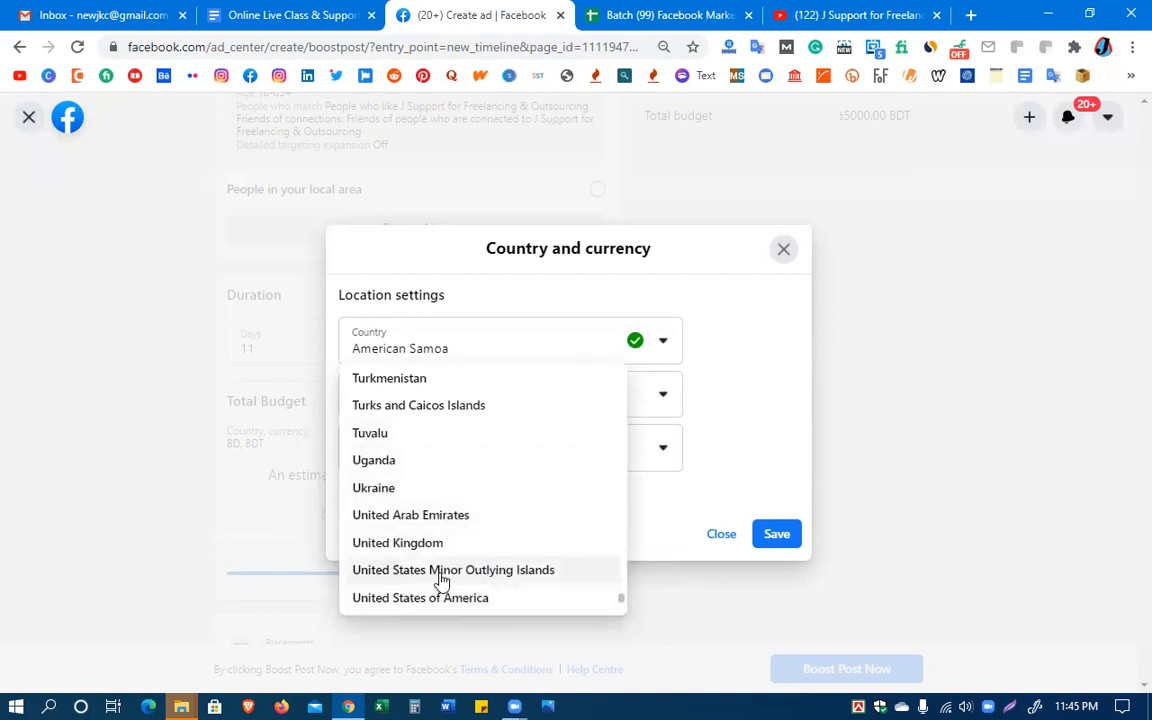
pyautogui.scroll(-1, 540, 578)
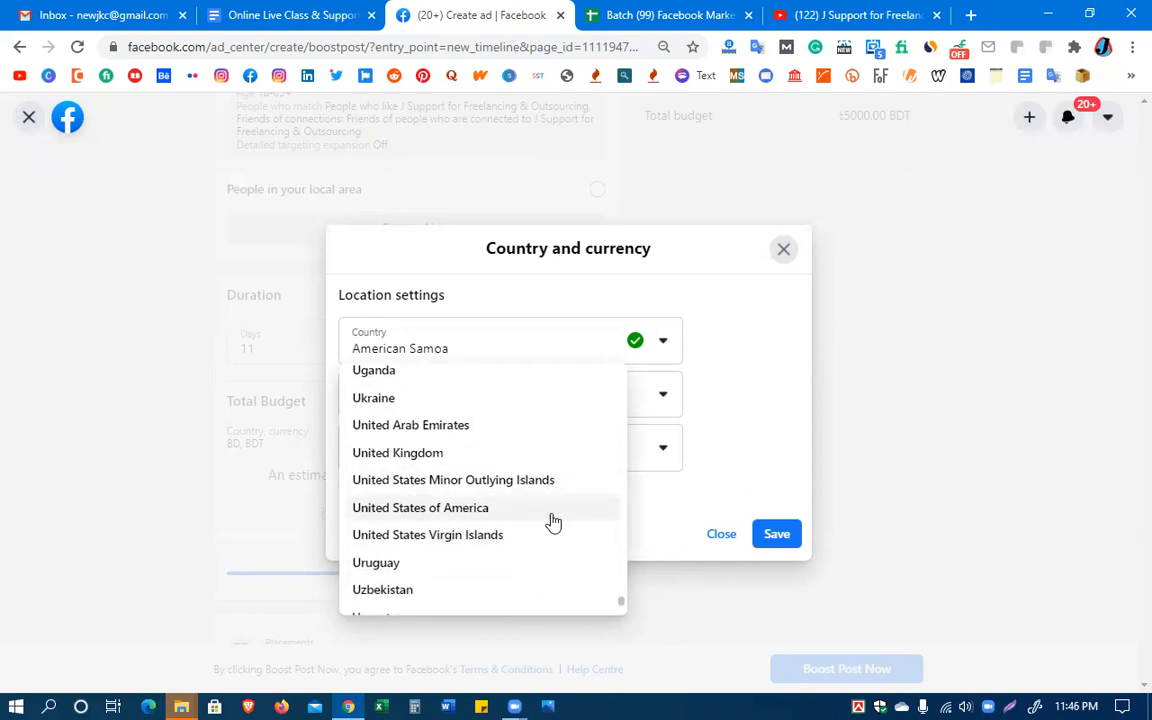
pyautogui.click(448, 510)
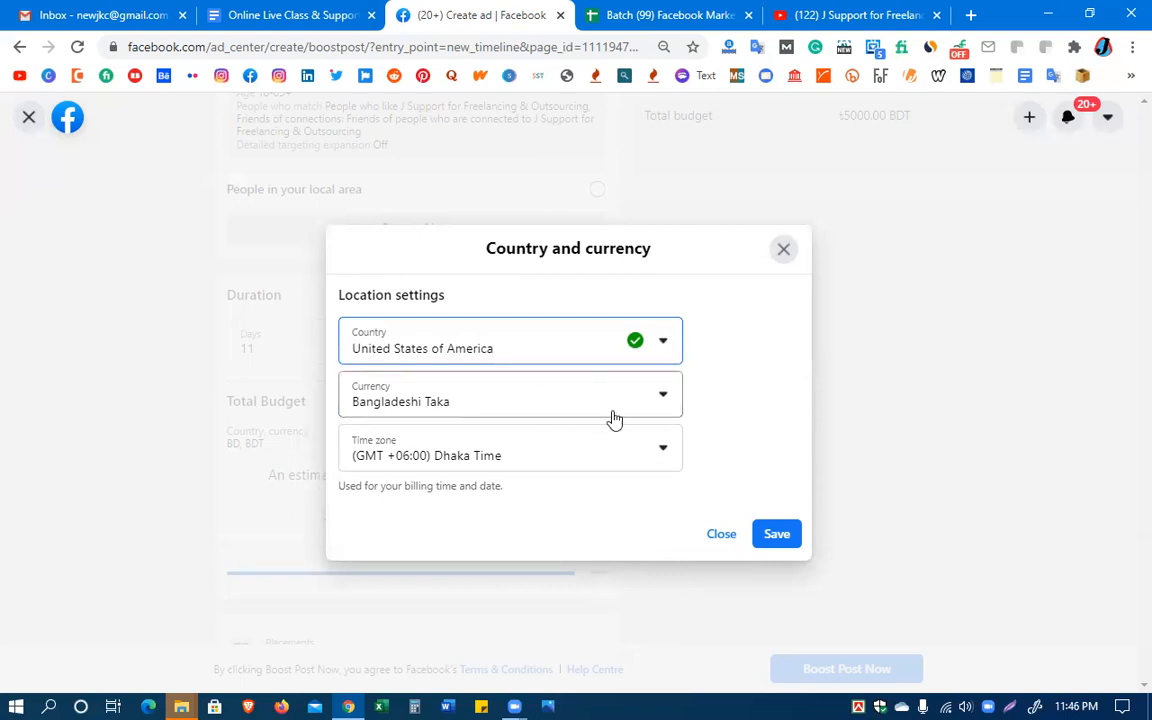
# Set the currency in the location settings to US Dollar
pyautogui.click(663, 402)
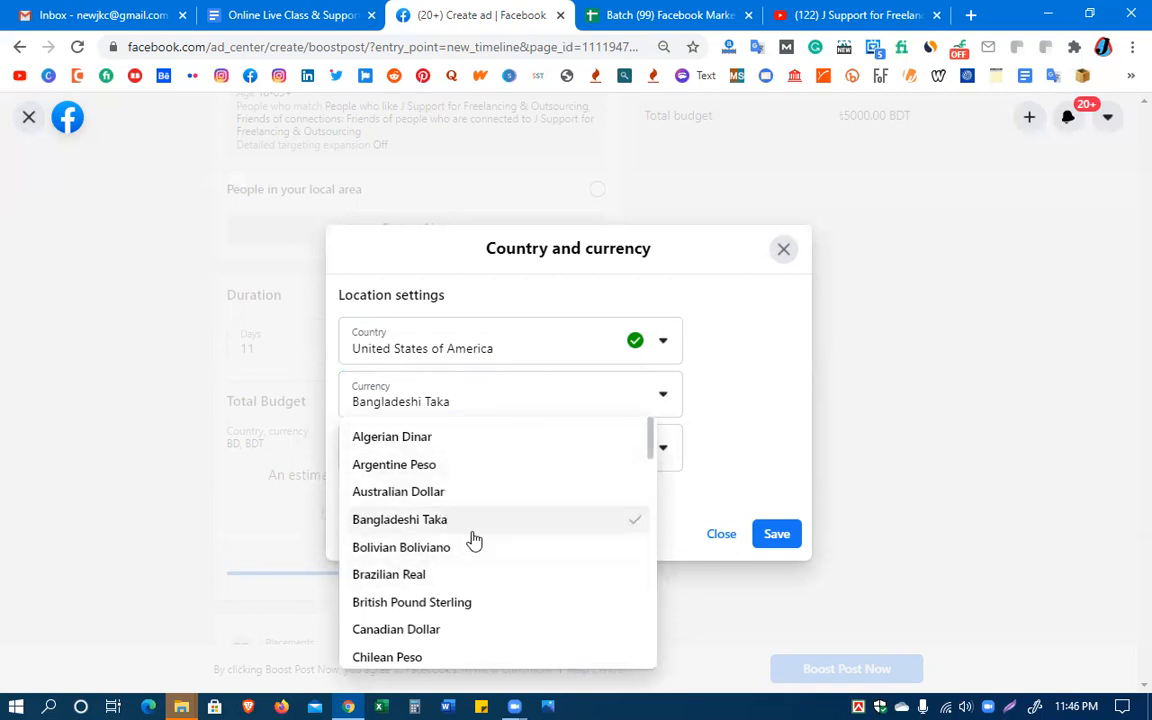
pyautogui.scroll(-3, 471, 540)
pyautogui.scroll(-2, 473, 540)
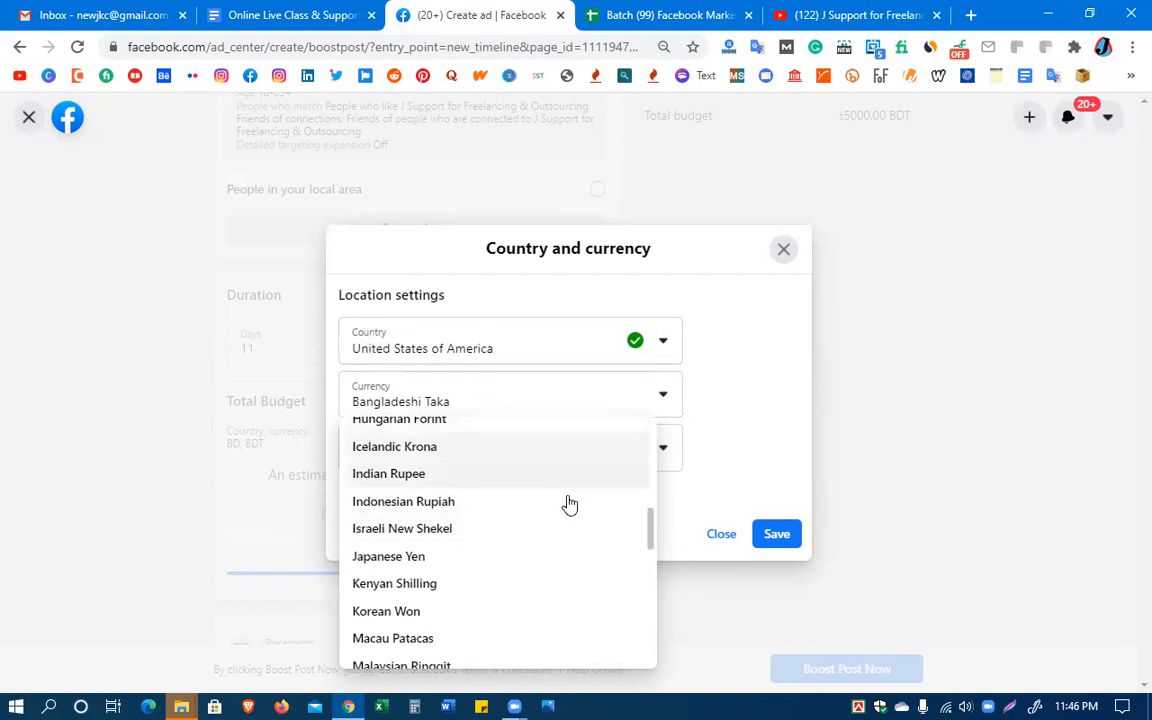
pyautogui.scroll(-3, 545, 522)
pyautogui.scroll(2, 548, 522)
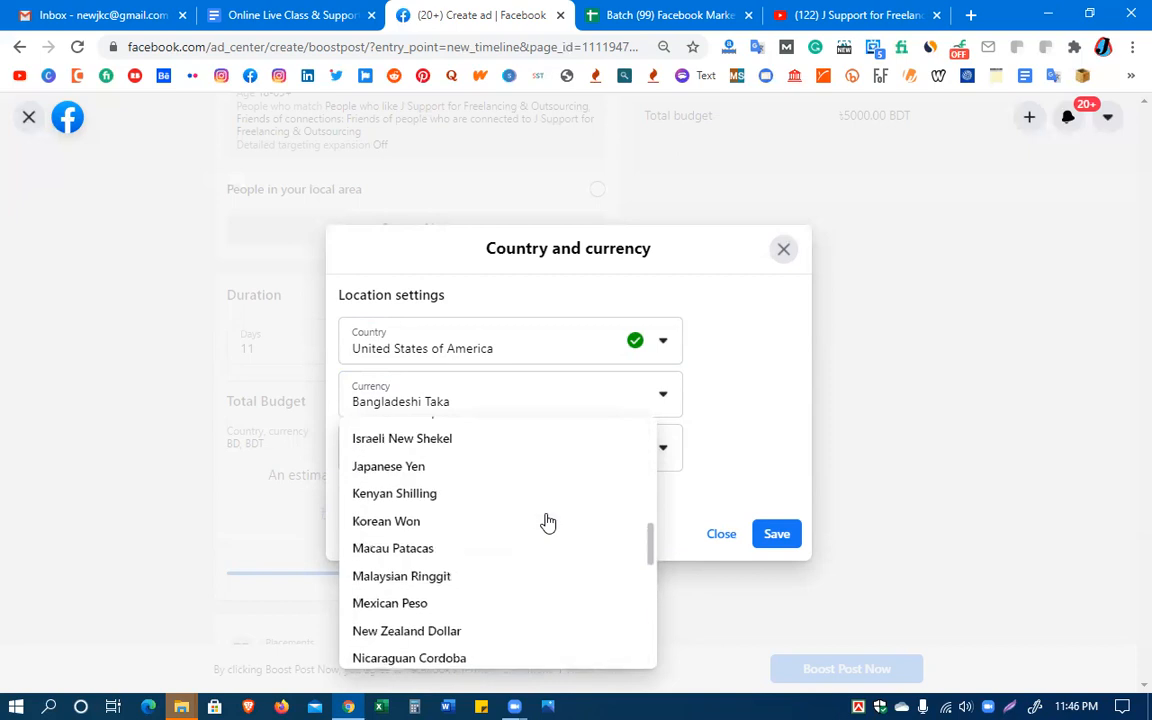
pyautogui.scroll(-6, 548, 522)
pyautogui.scroll(-2, 545, 524)
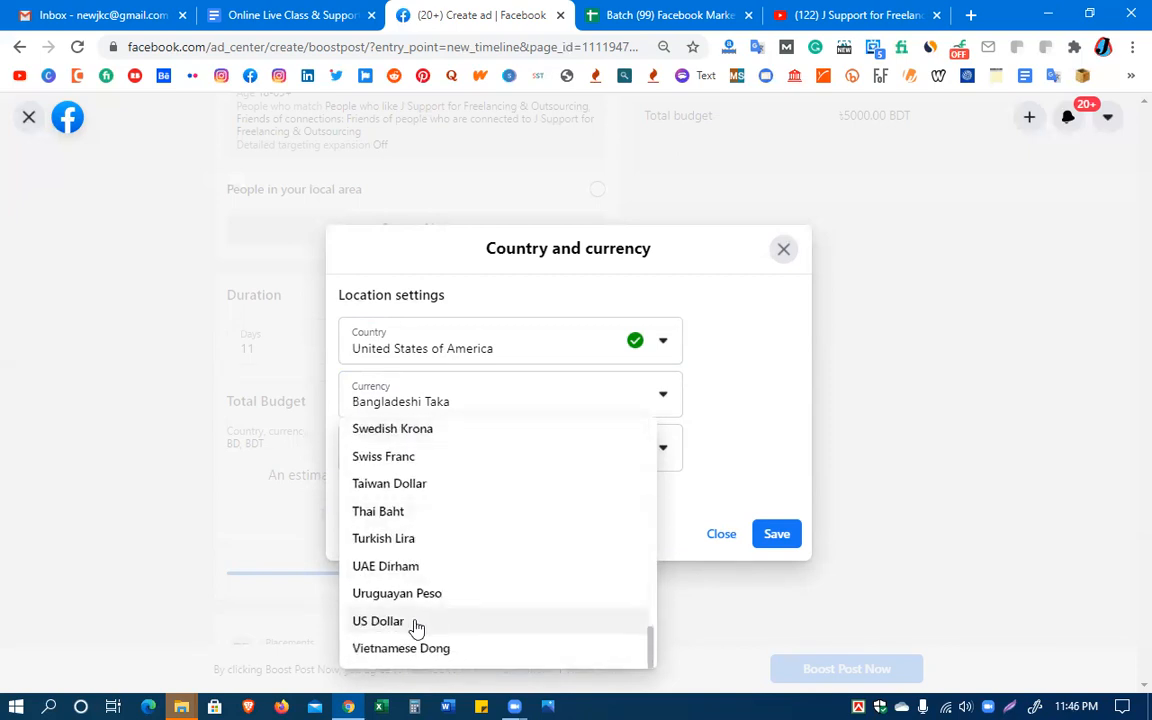
pyautogui.click(414, 622)
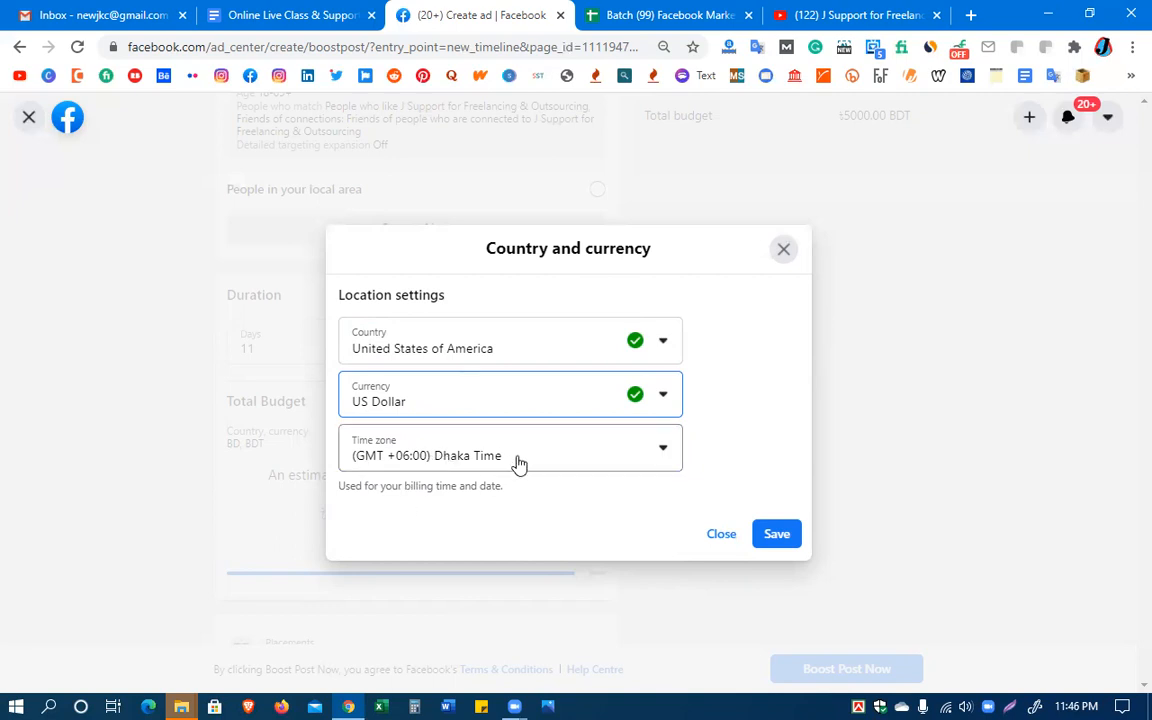
# Set the country in the location settings to Bangladesh
pyautogui.click(663, 345)
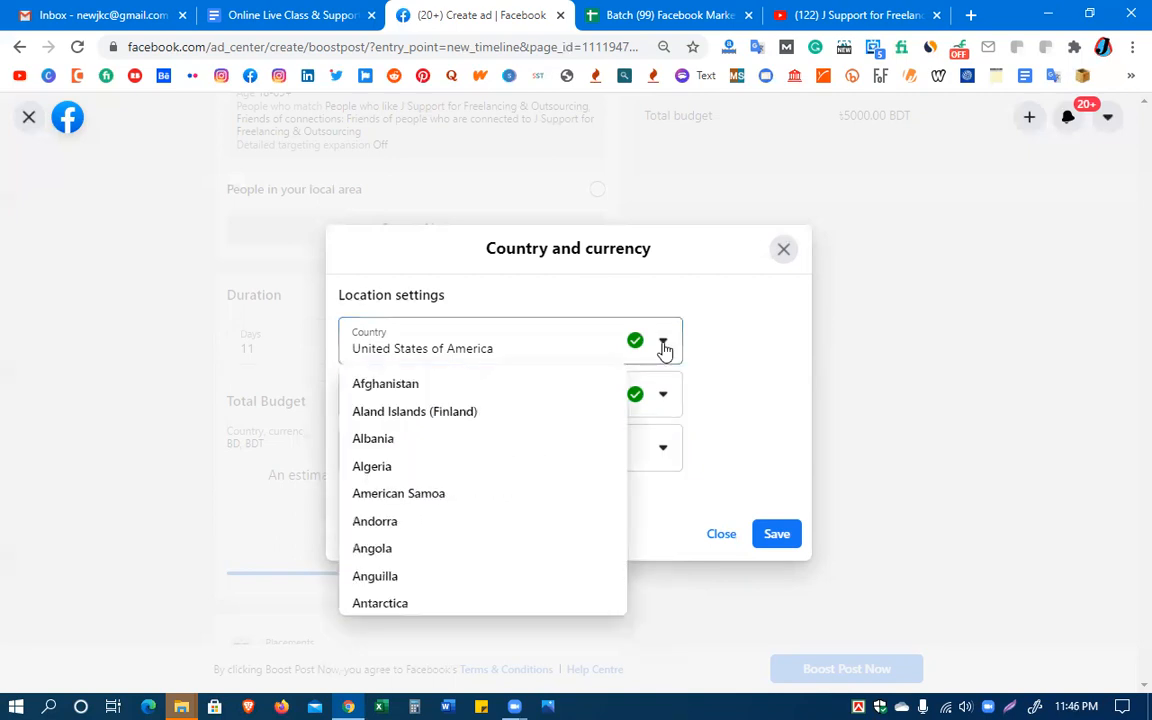
pyautogui.scroll(-4, 425, 528)
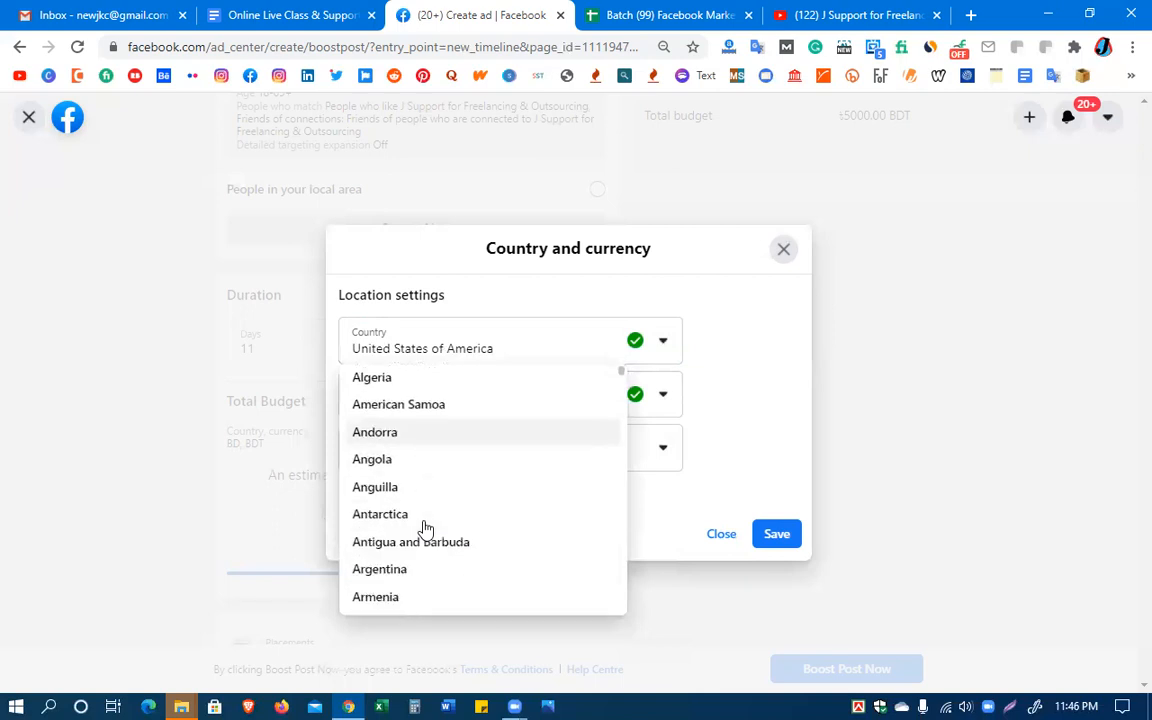
pyautogui.scroll(-2, 425, 528)
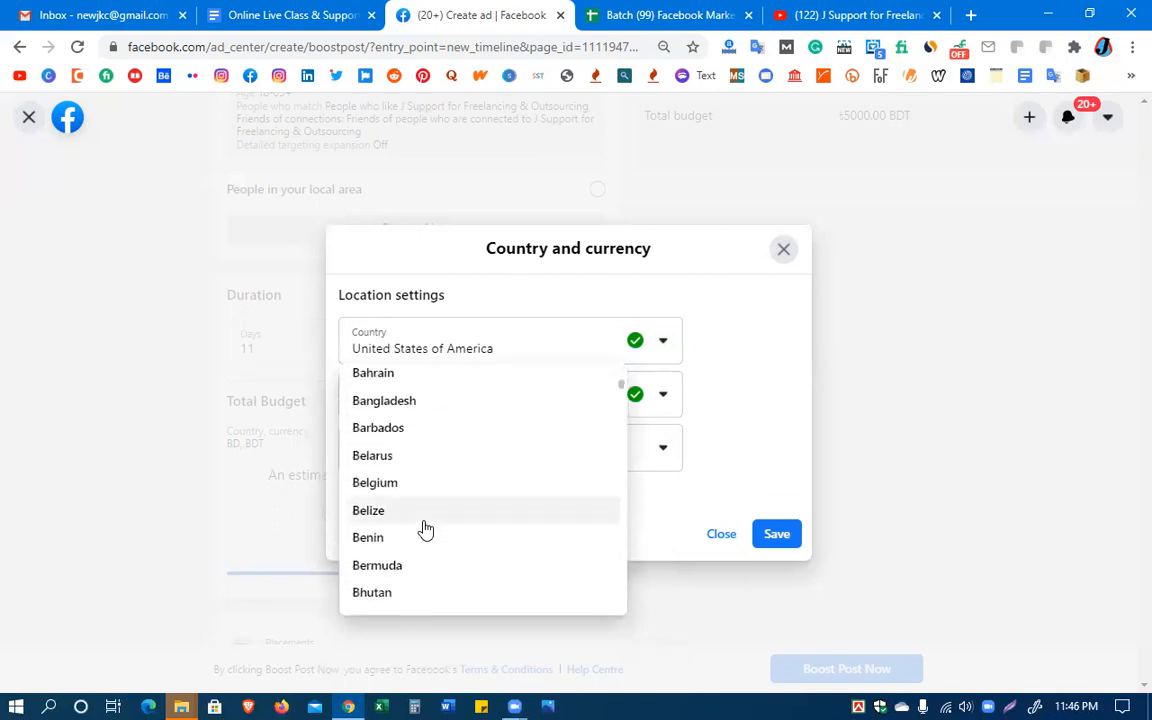
pyautogui.click(394, 404)
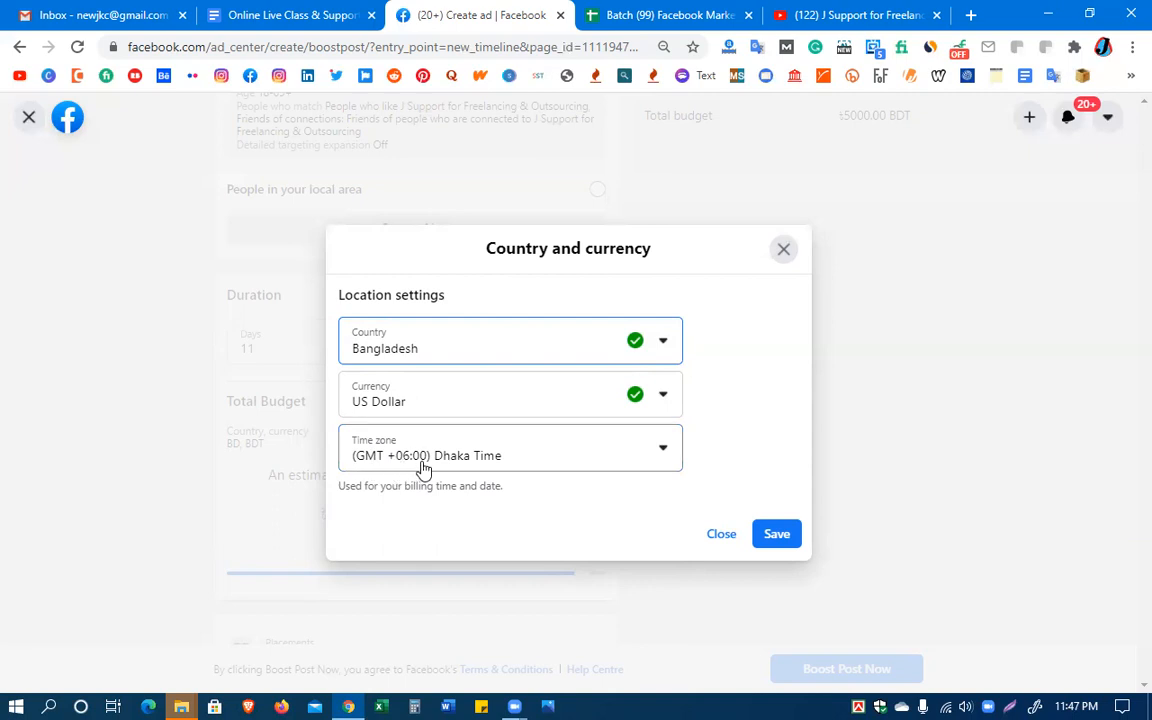
# Save the country and currency settings and set the total budget to $100.00
pyautogui.click(780, 537)
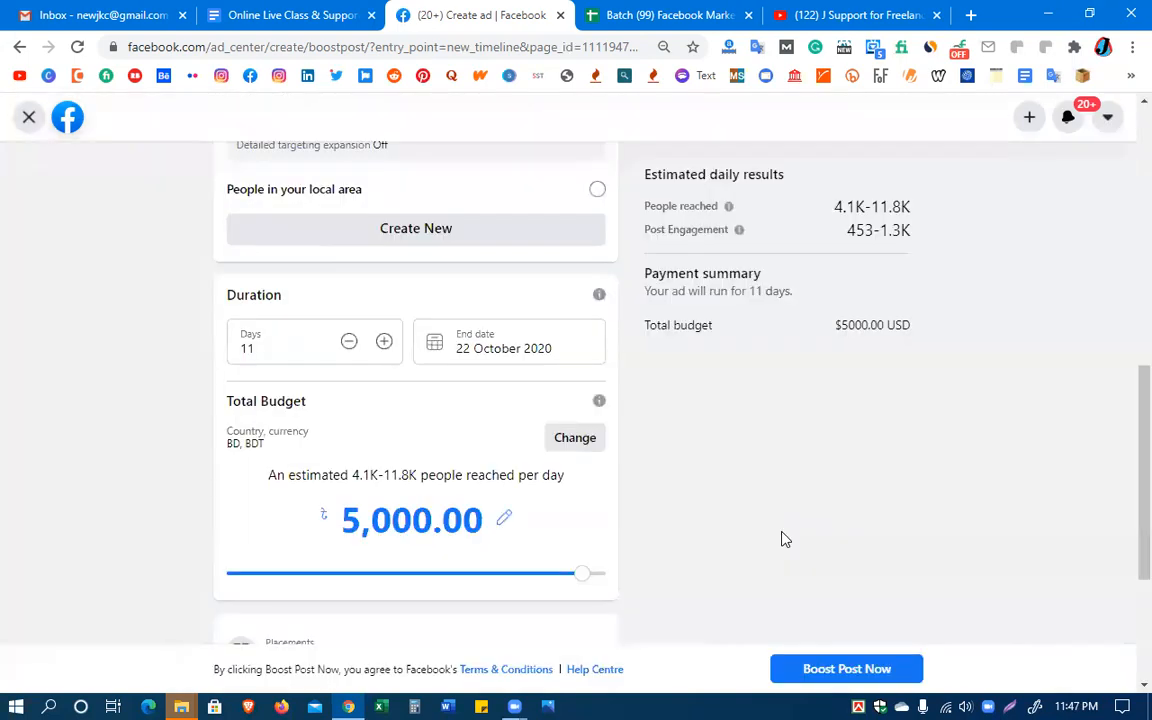
pyautogui.click(383, 525)
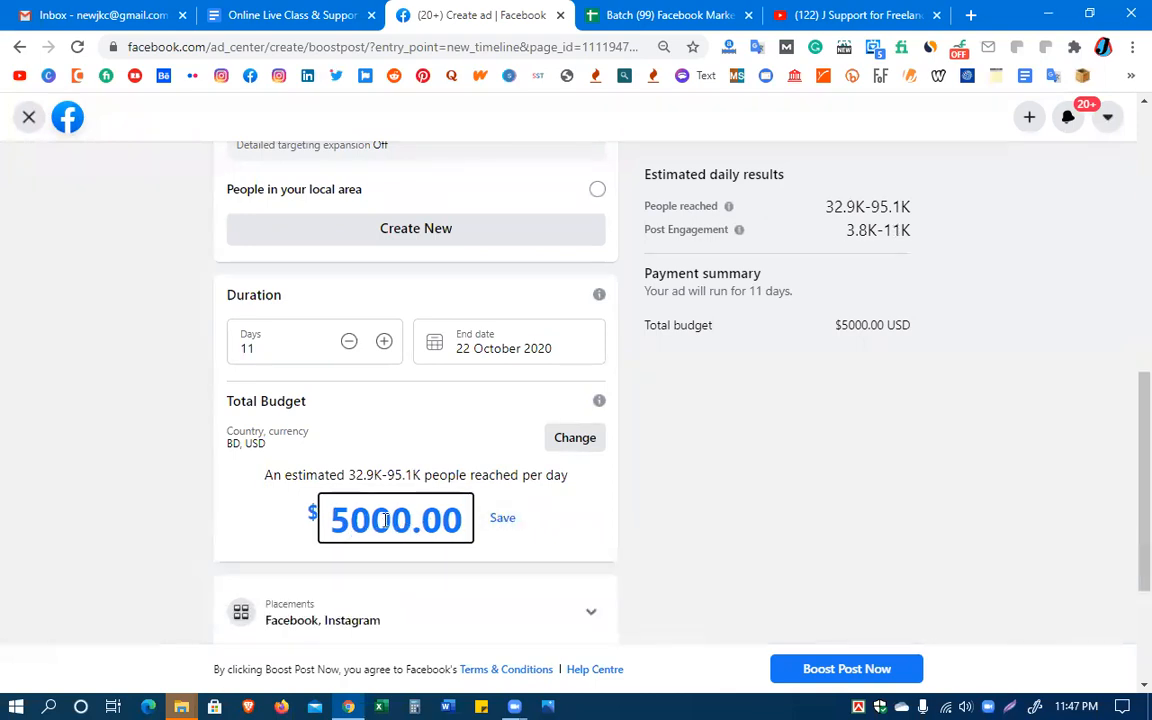
pyautogui.press('BackSpace')
pyautogui.press('BackSpace')
pyautogui.press('BackSpace')
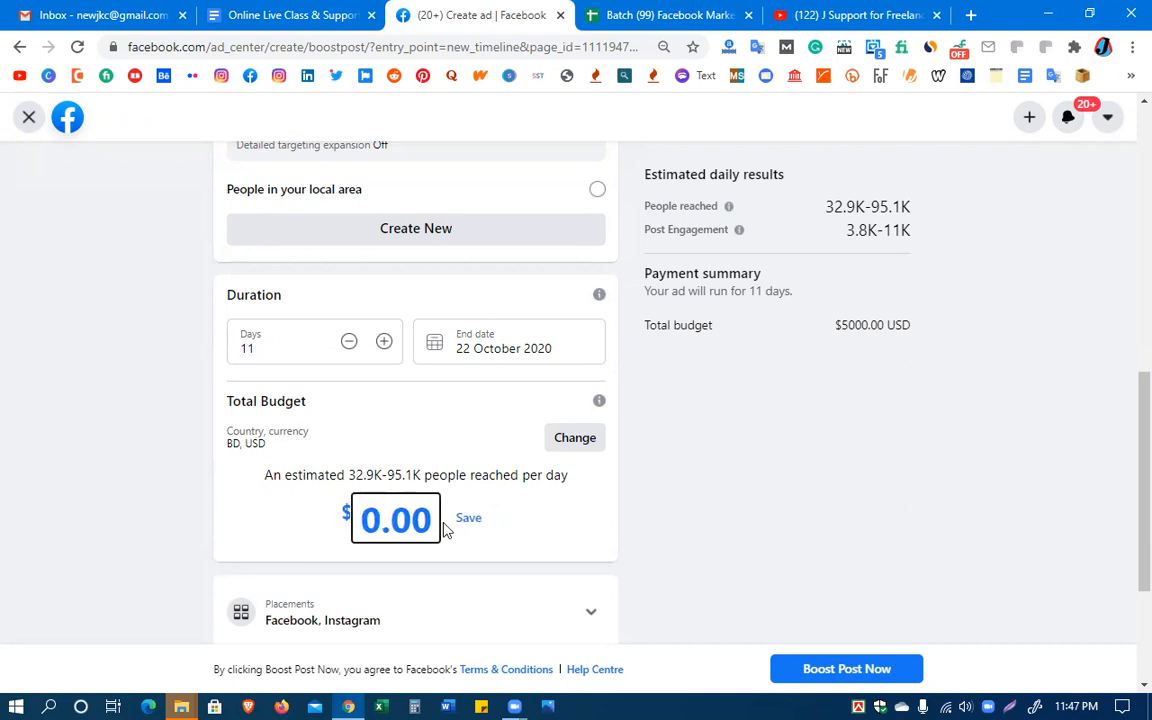
pyautogui.write('10')
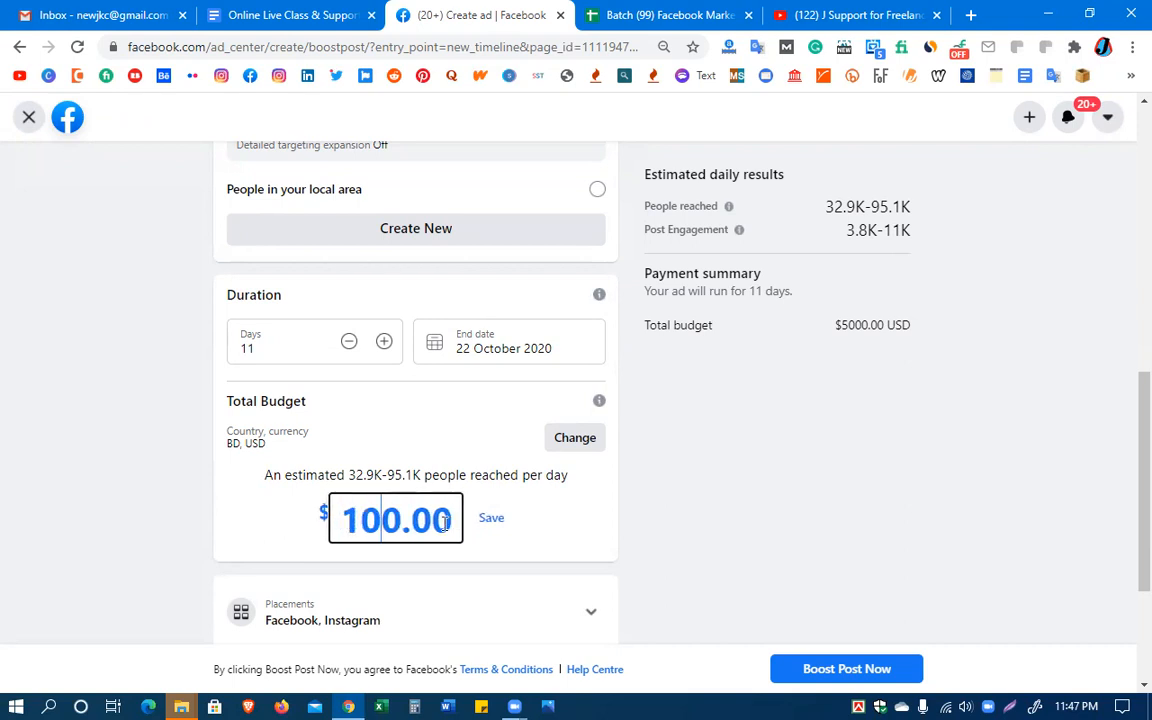
pyautogui.click(497, 527)
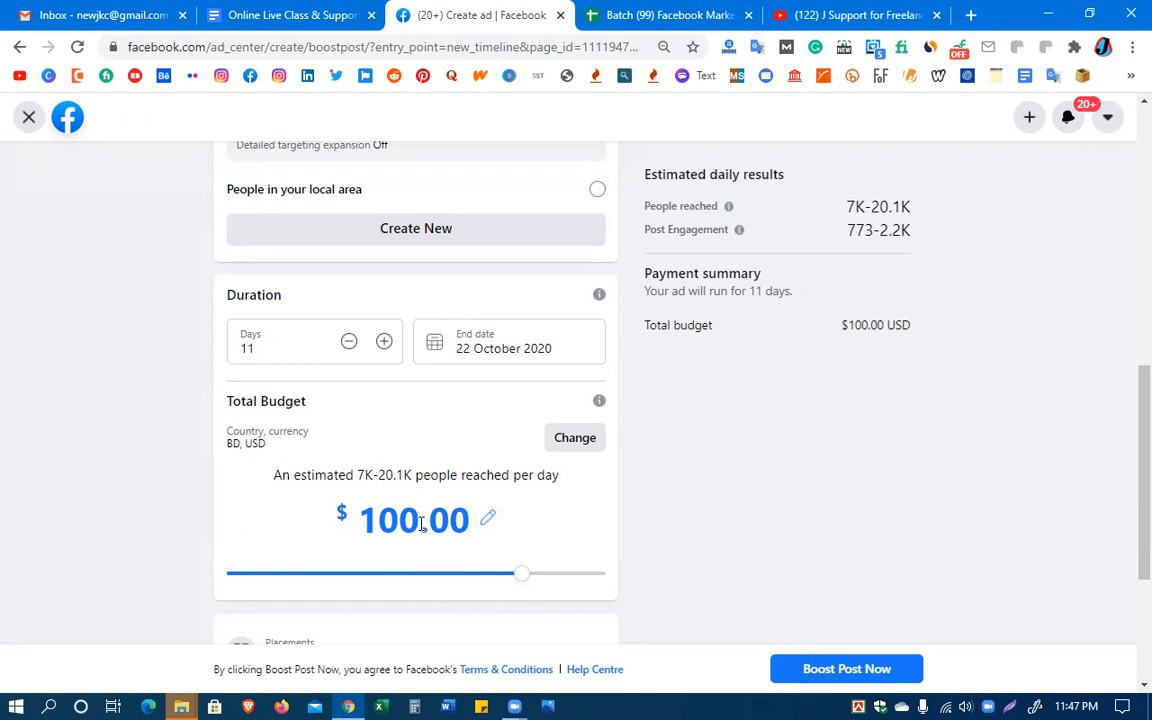
# Set the boost duration to 7 days and highlight the estimated number of people reached per day
pyautogui.click(251, 352)
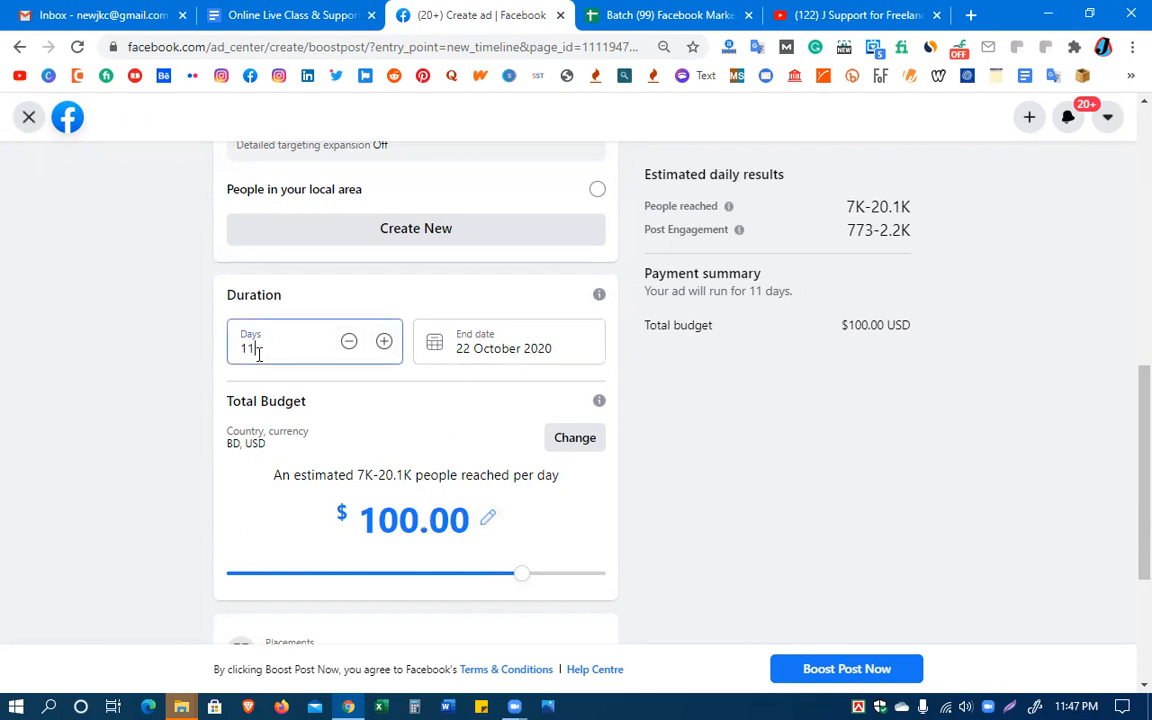
pyautogui.click(349, 342)
pyautogui.click(349, 342)
pyautogui.click(349, 343)
pyautogui.click(349, 343)
pyautogui.click(349, 343)
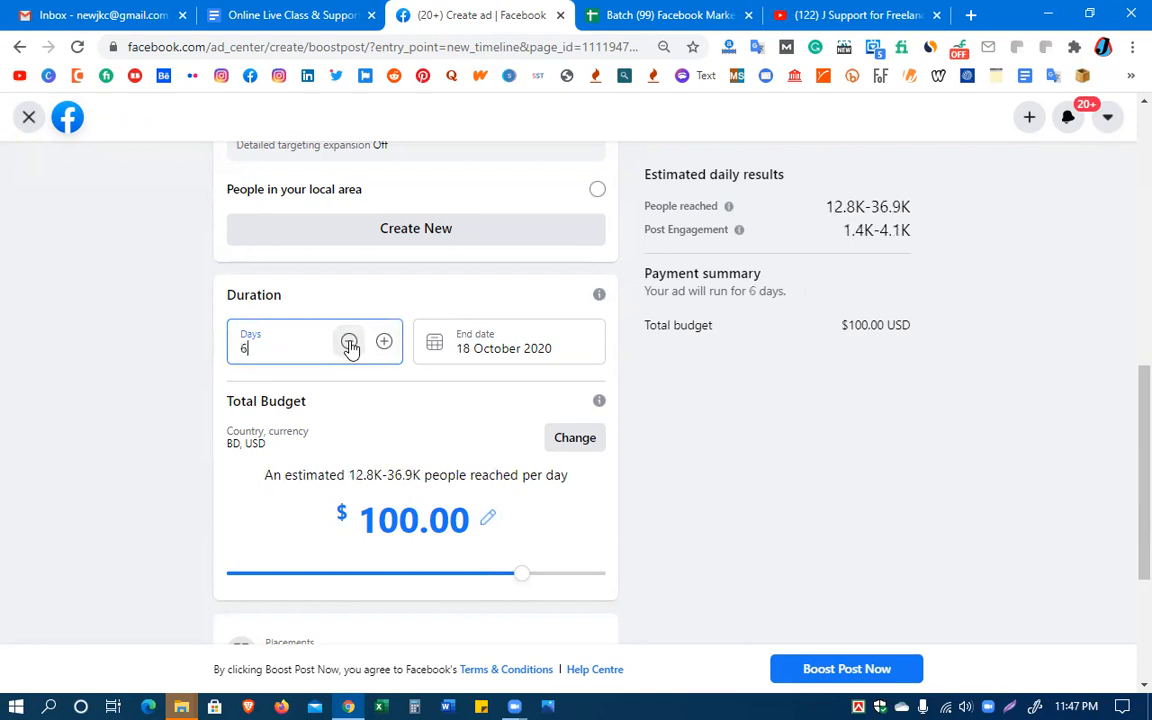
pyautogui.click(381, 343)
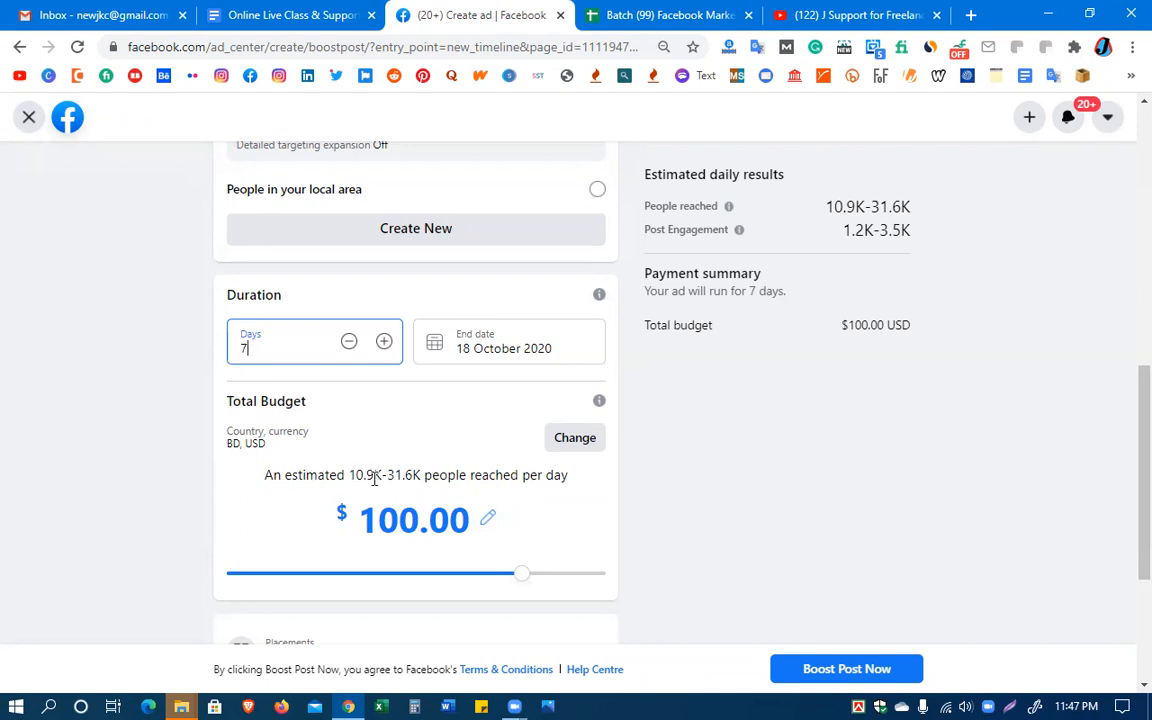
pyautogui.moveTo(381, 475); pyautogui.dragTo(347, 475)
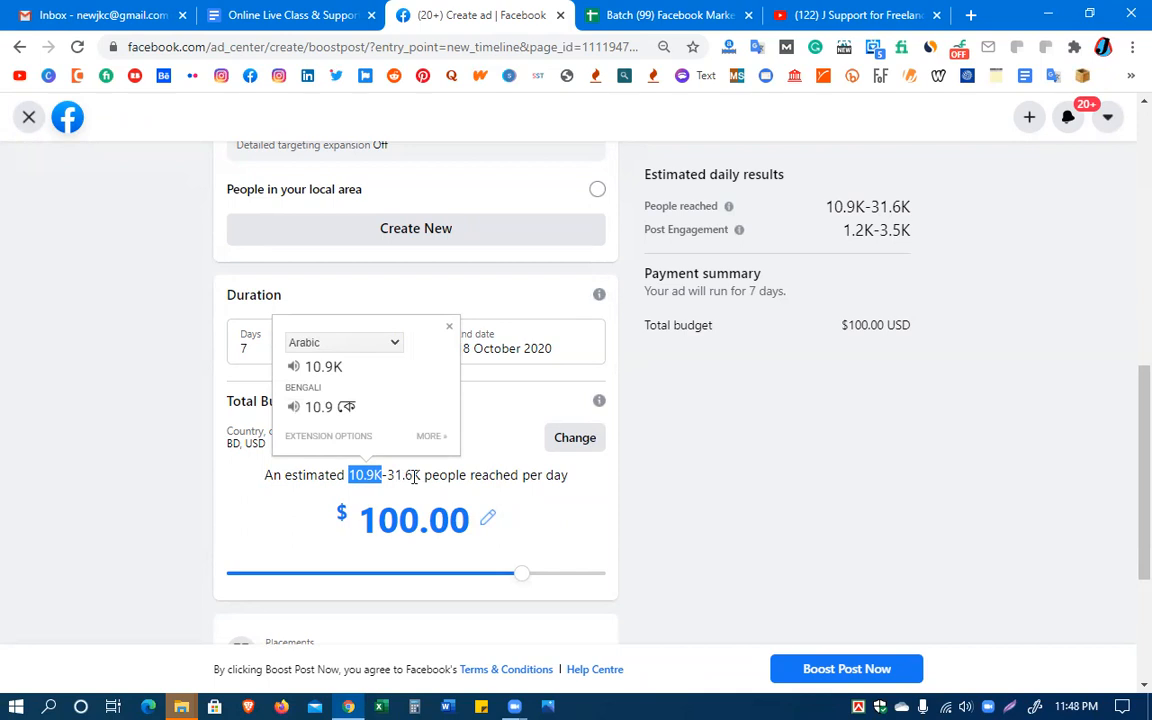
pyautogui.moveTo(414, 477); pyautogui.dragTo(389, 479)
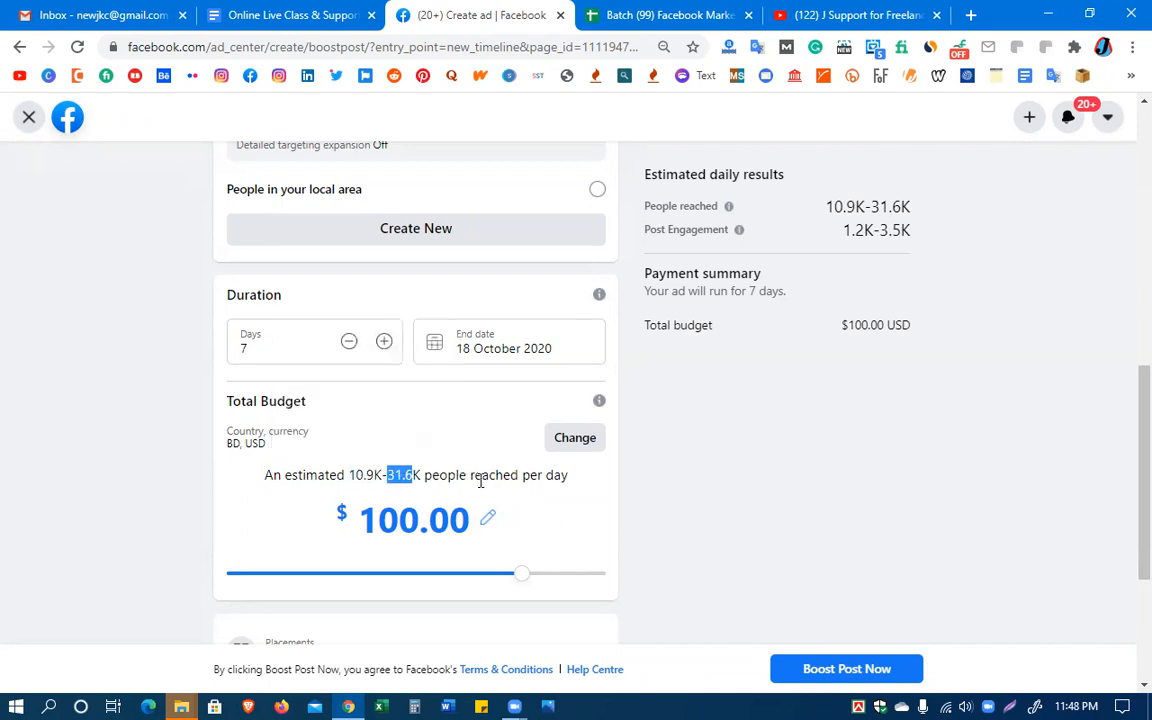
pyautogui.moveTo(569, 478); pyautogui.dragTo(259, 479)
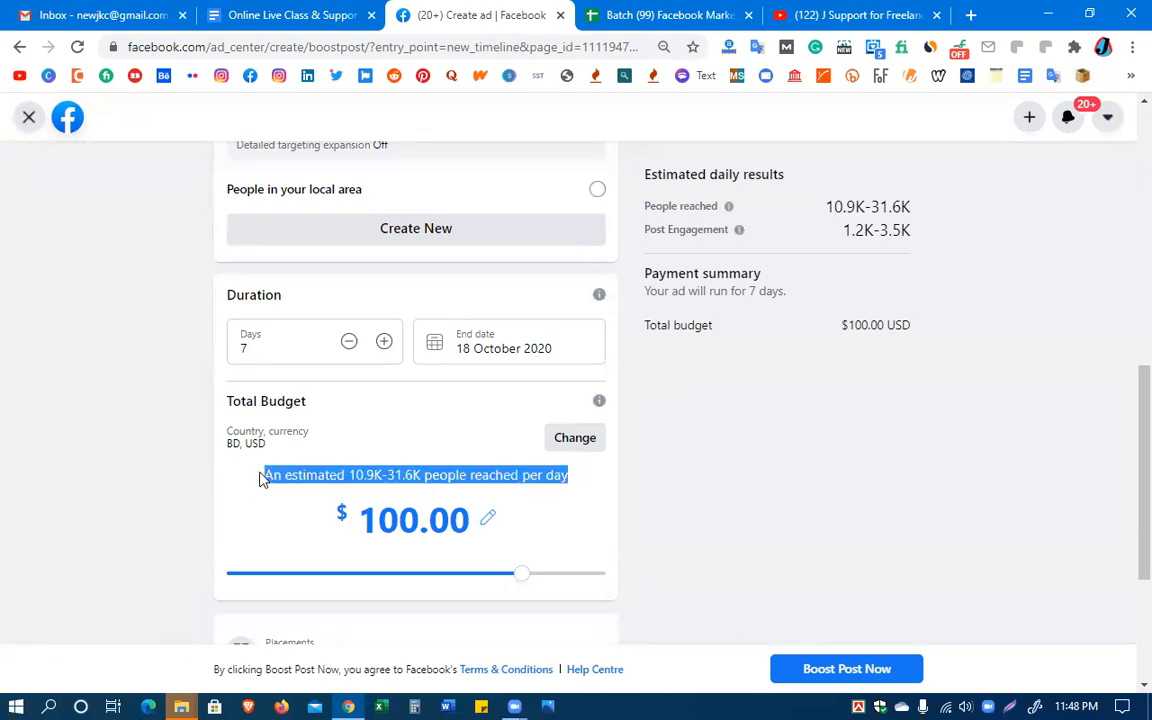
pyautogui.click(576, 527)
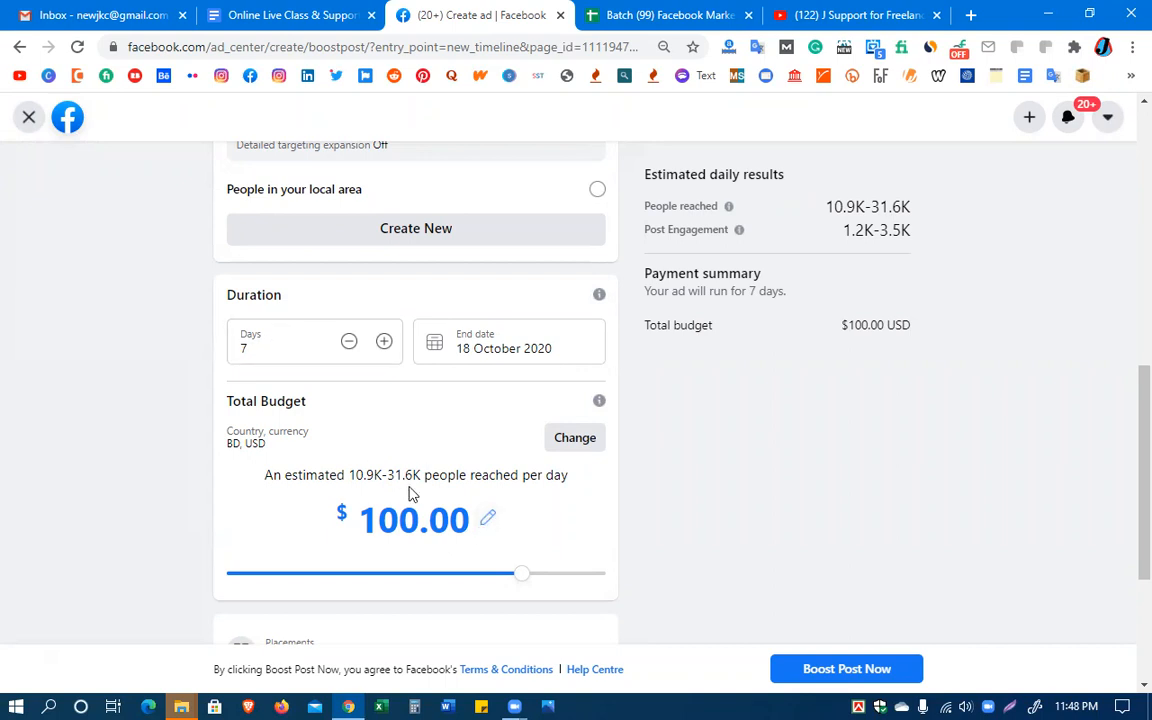
# Set the total budget to $50.00 and highlight the lower figure of the estimated daily reach
pyautogui.click(488, 518)
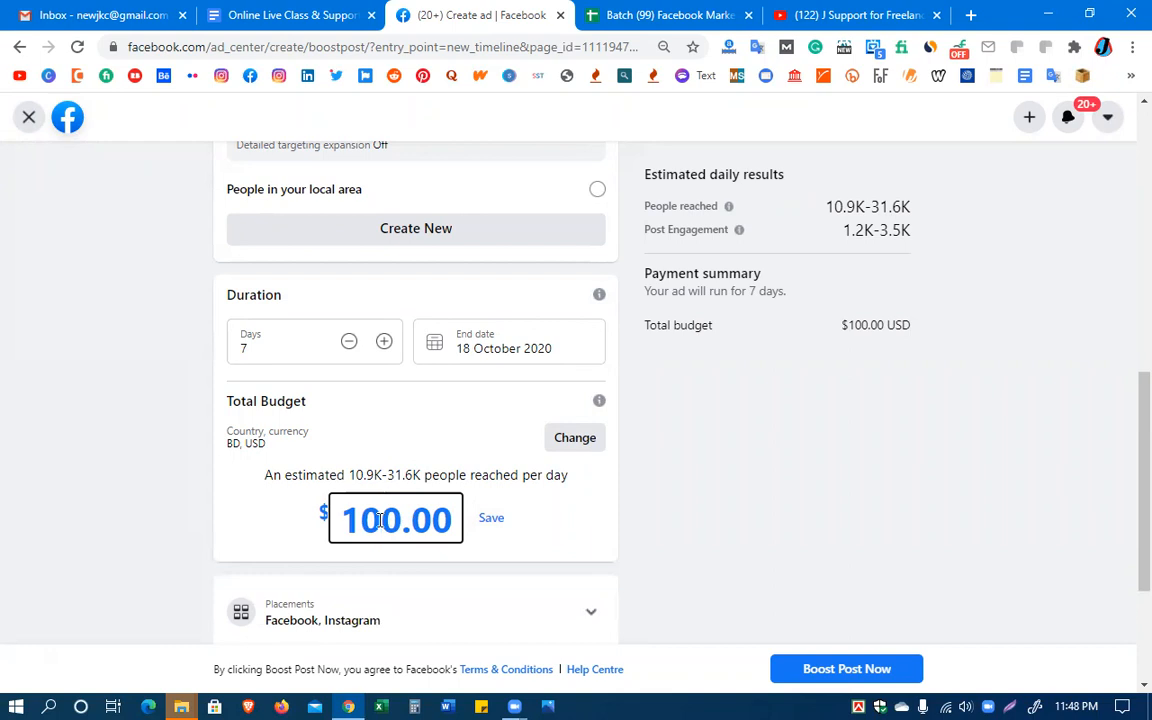
pyautogui.press('BackSpace')
pyautogui.press('BackSpace')
pyautogui.write('5')
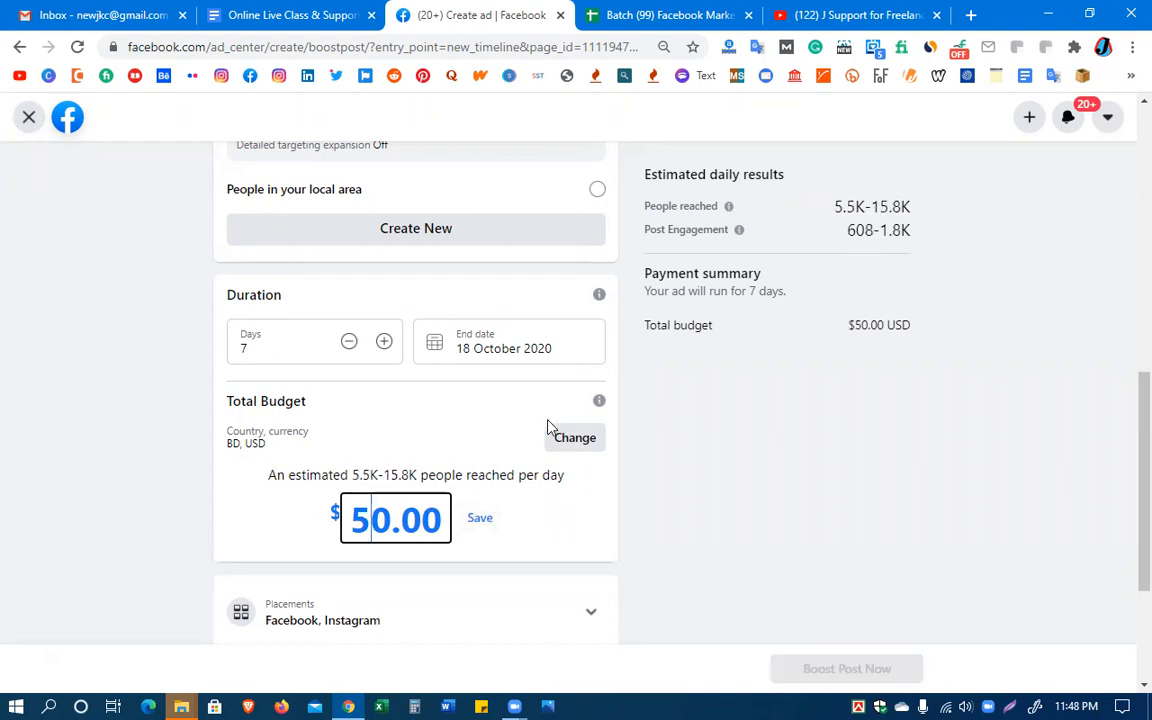
pyautogui.click(481, 518)
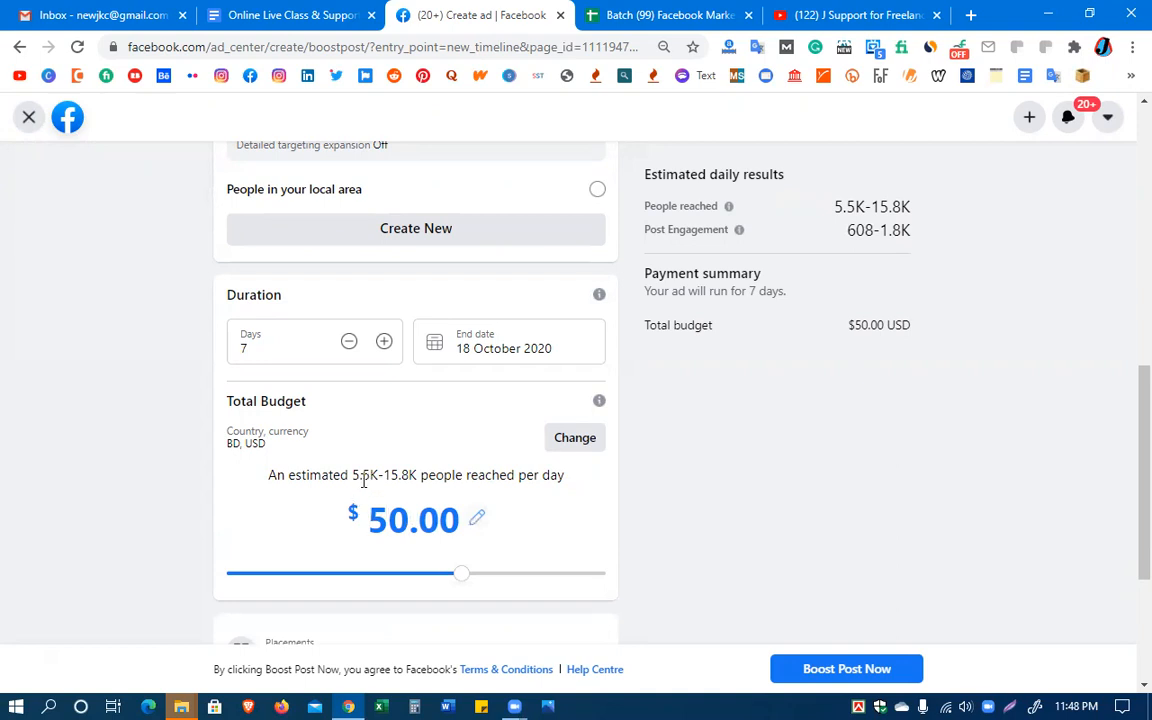
pyautogui.moveTo(378, 477); pyautogui.dragTo(355, 478)
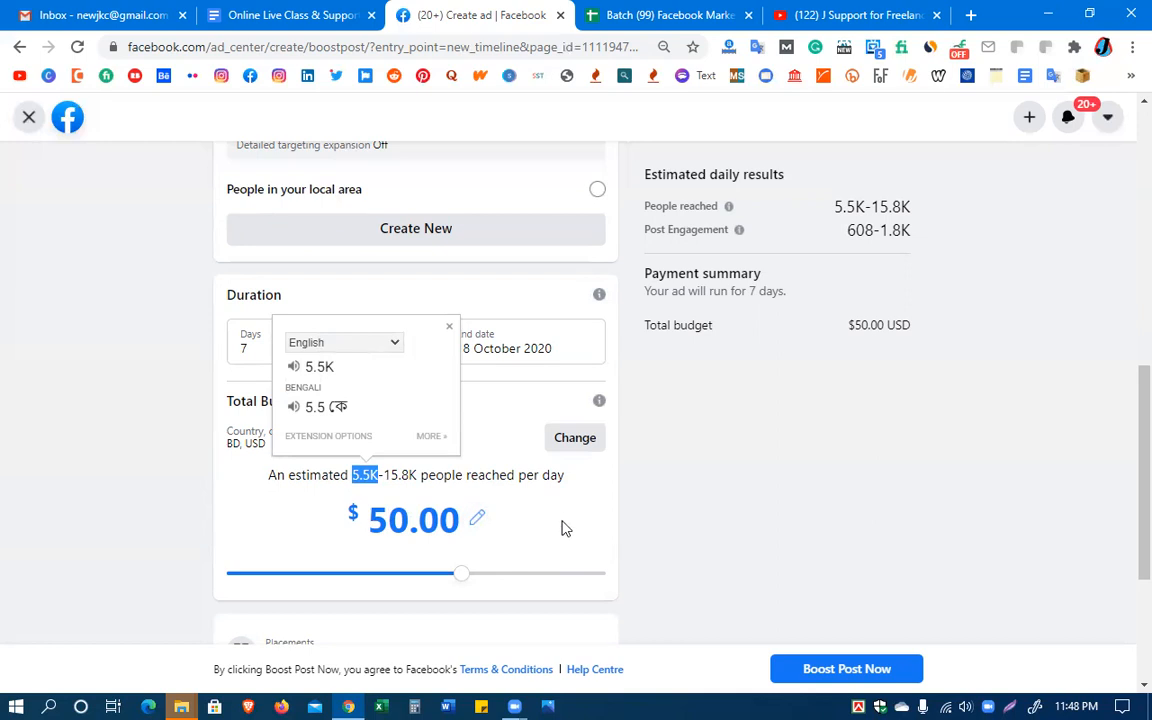
pyautogui.click(565, 528)
# Try to set the total budget to $5.00 for the 7-day boost
pyautogui.click(386, 521)
pyautogui.click(381, 521)
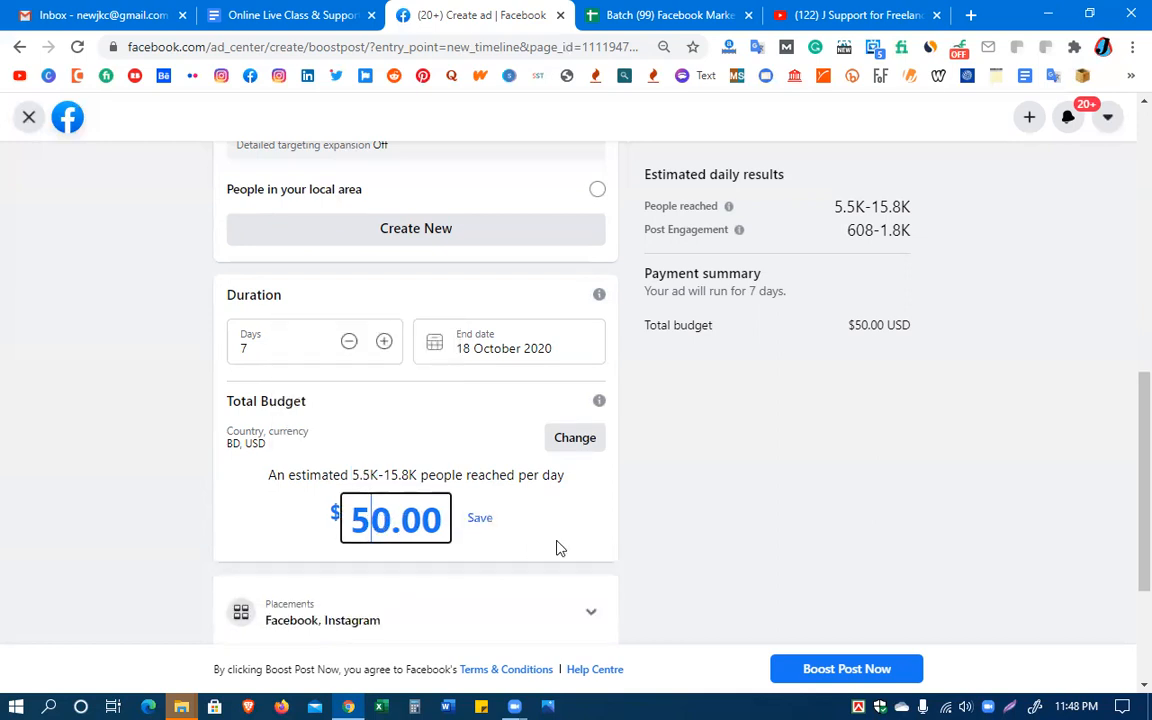
pyautogui.press('Delete')
pyautogui.press('BackSpace')
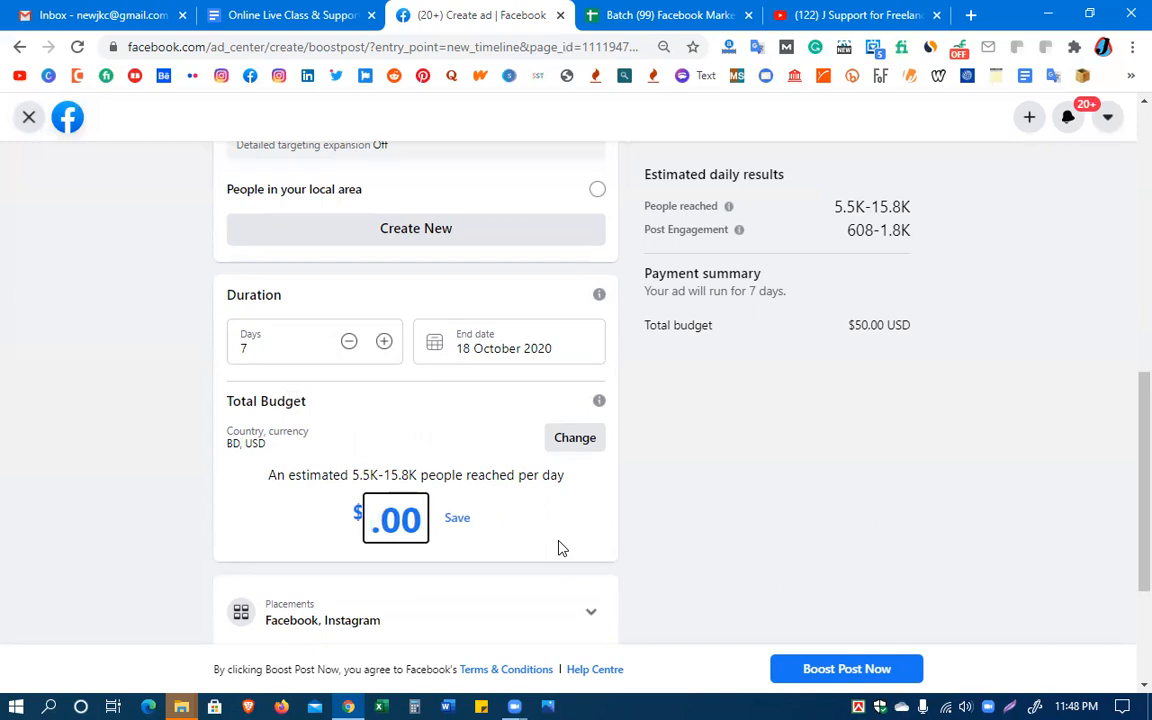
pyautogui.write('5')
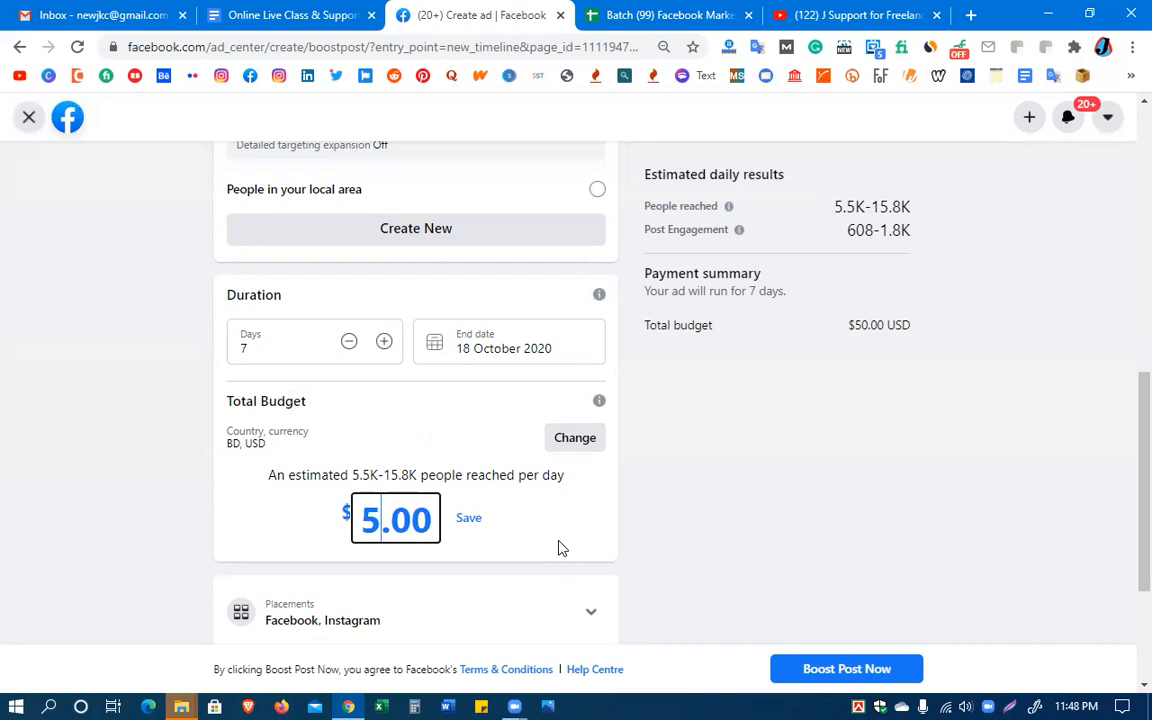
pyautogui.click(474, 517)
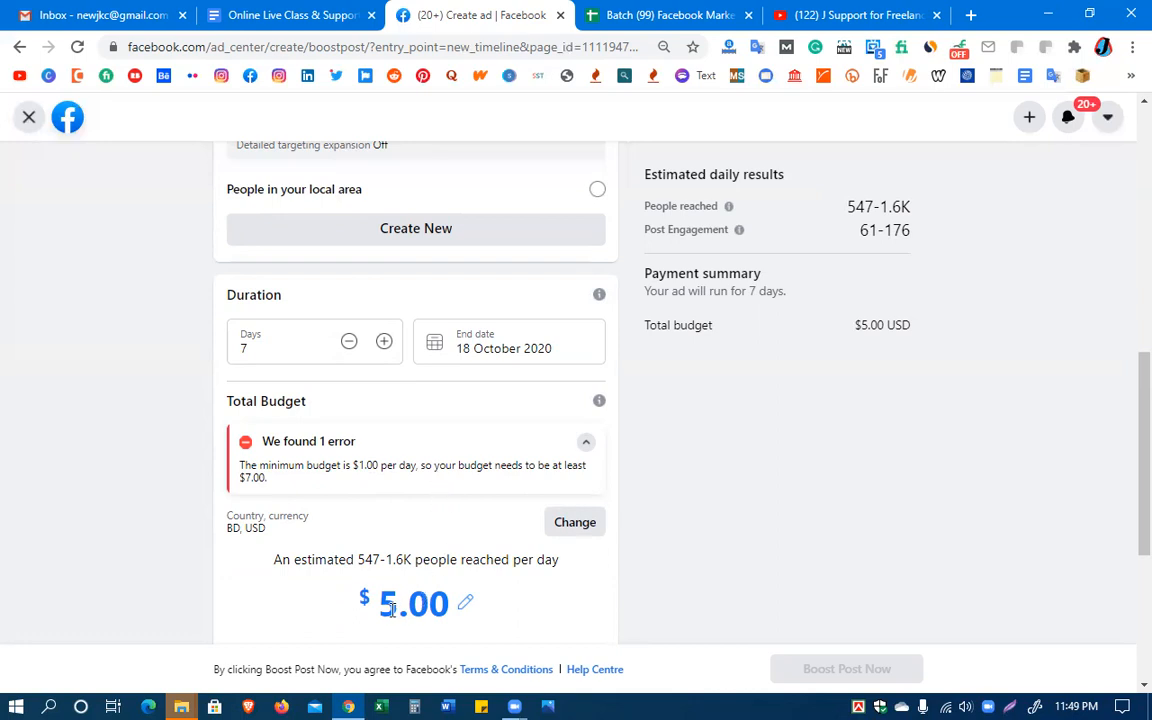
# Set the total budget to $7.00 and highlight the estimated daily reach range and its upper figure
pyautogui.click(465, 601)
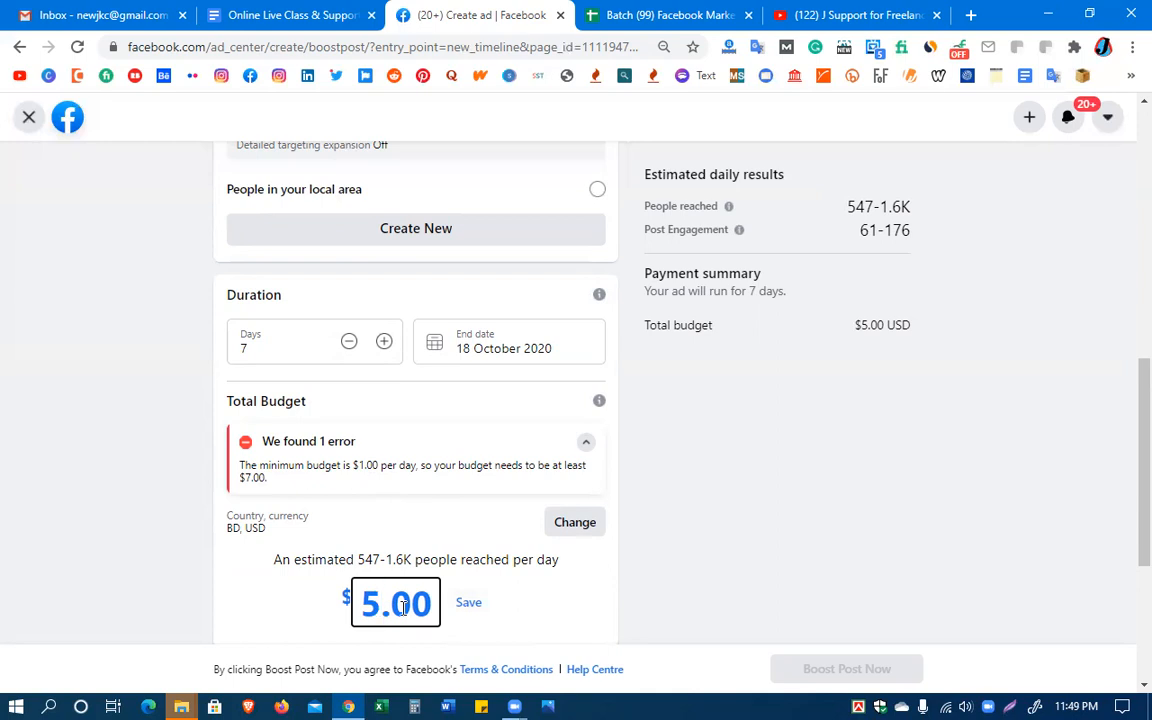
pyautogui.press('BackSpace')
pyautogui.click(468, 608)
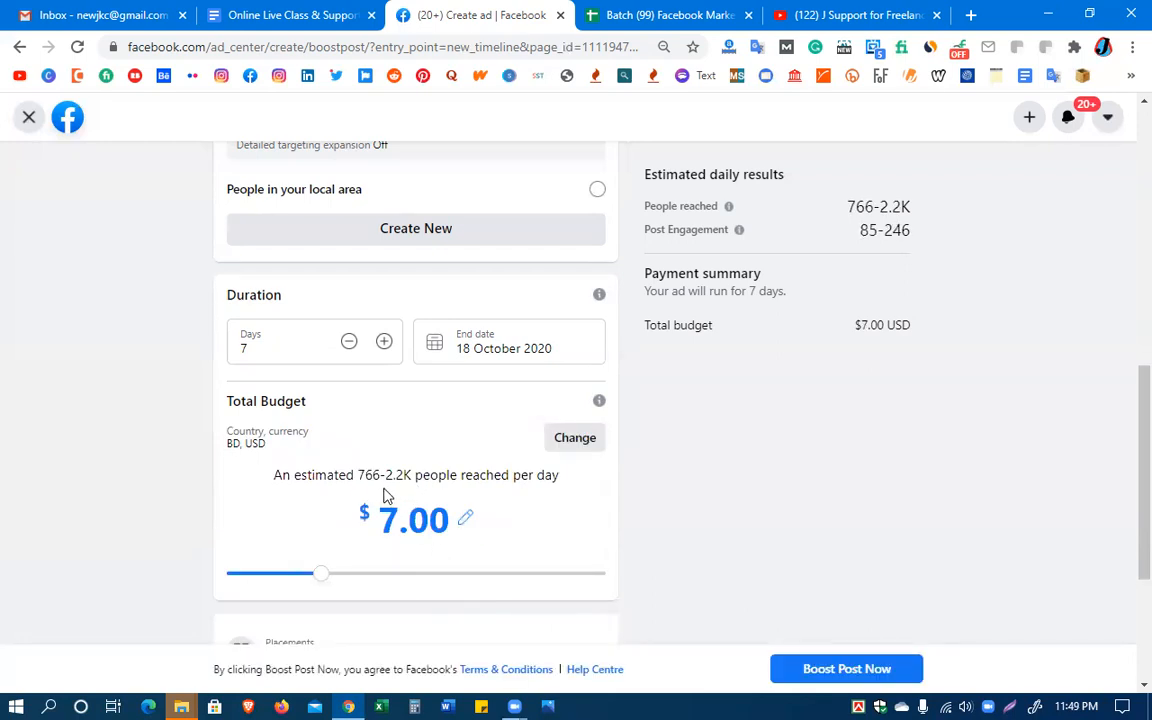
pyautogui.moveTo(358, 476); pyautogui.dragTo(414, 475)
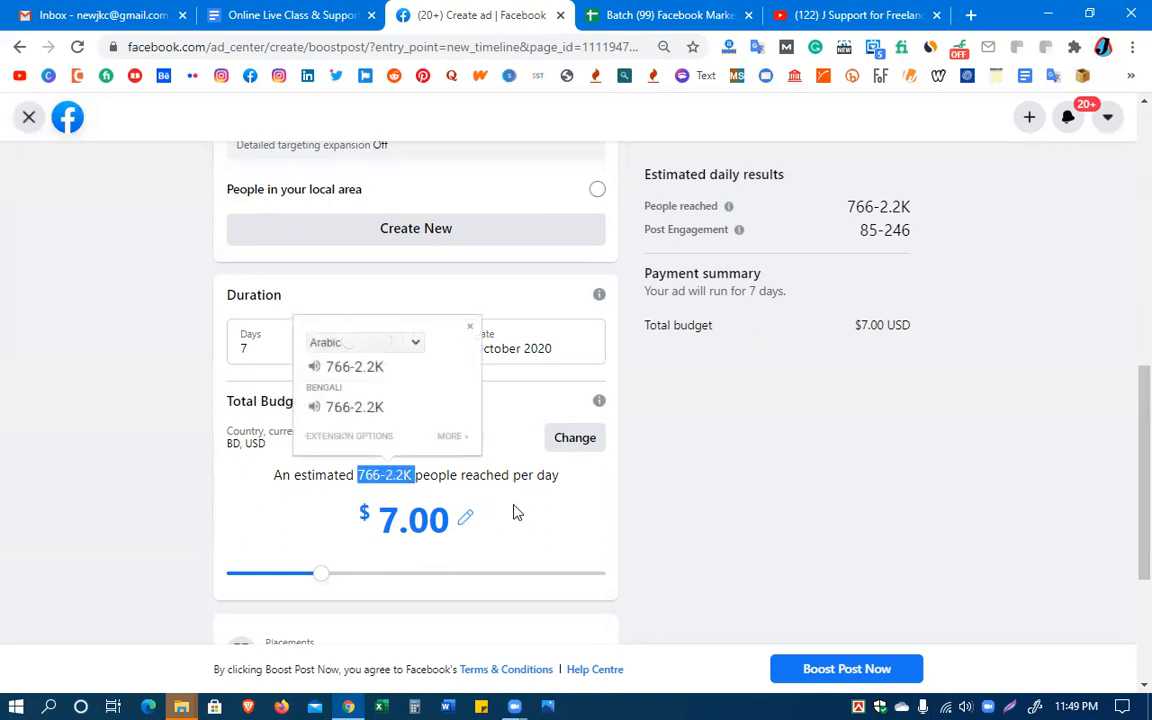
pyautogui.click(583, 495)
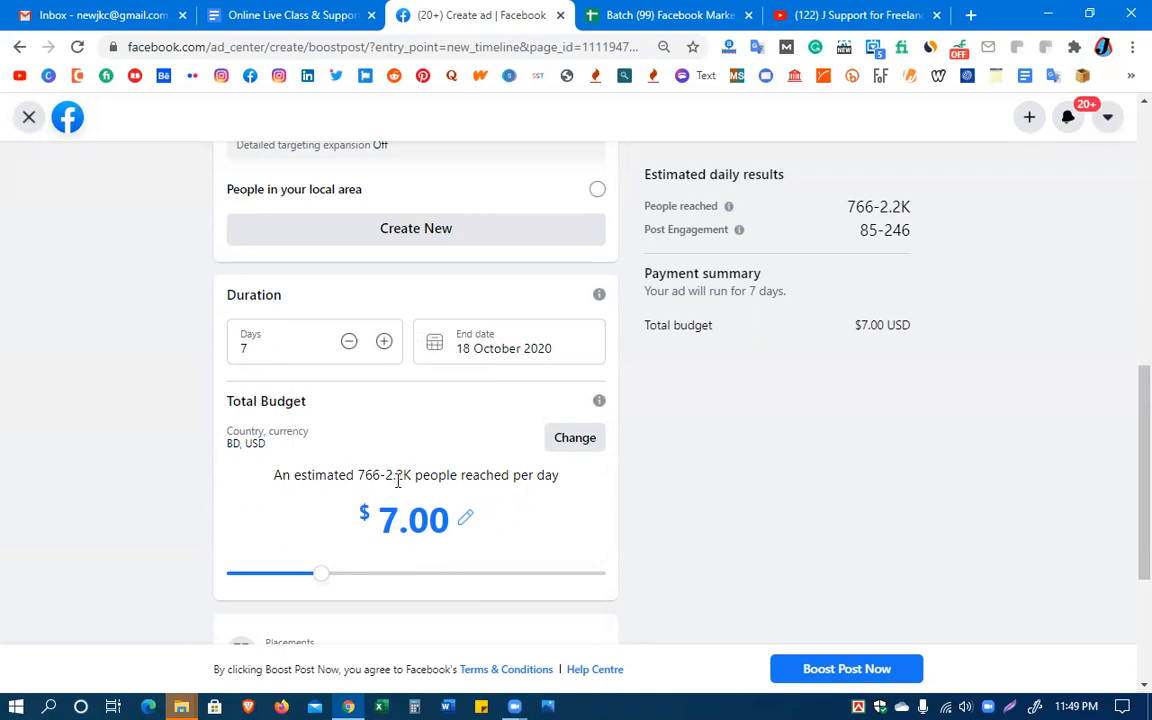
pyautogui.moveTo(410, 475); pyautogui.dragTo(388, 477)
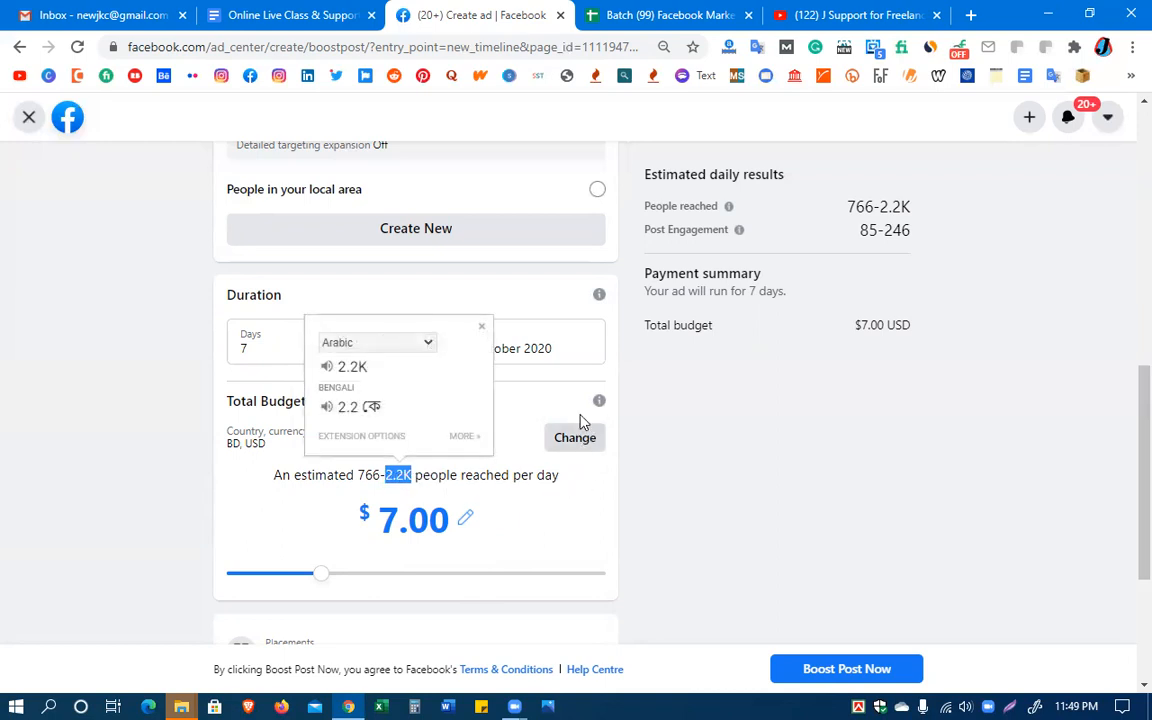
pyautogui.click(522, 417)
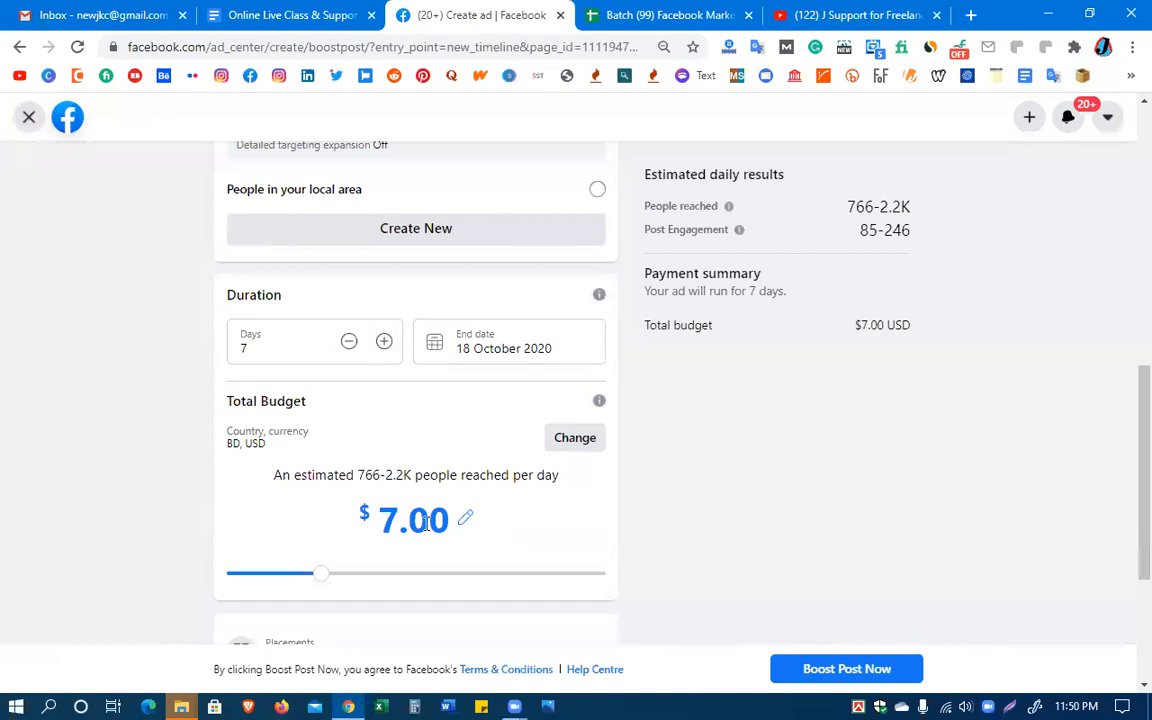
# Expand the ad placement options and try to enable the Messenger placement
pyautogui.scroll(-2, 430, 528)
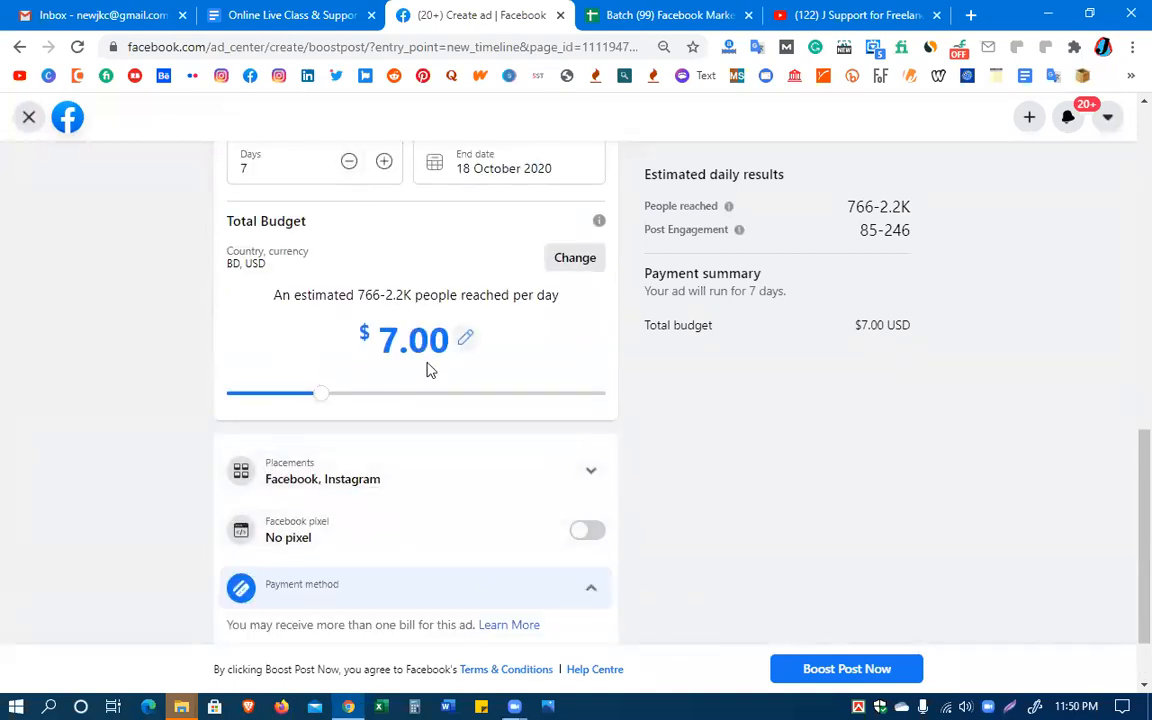
pyautogui.scroll(-1, 430, 375)
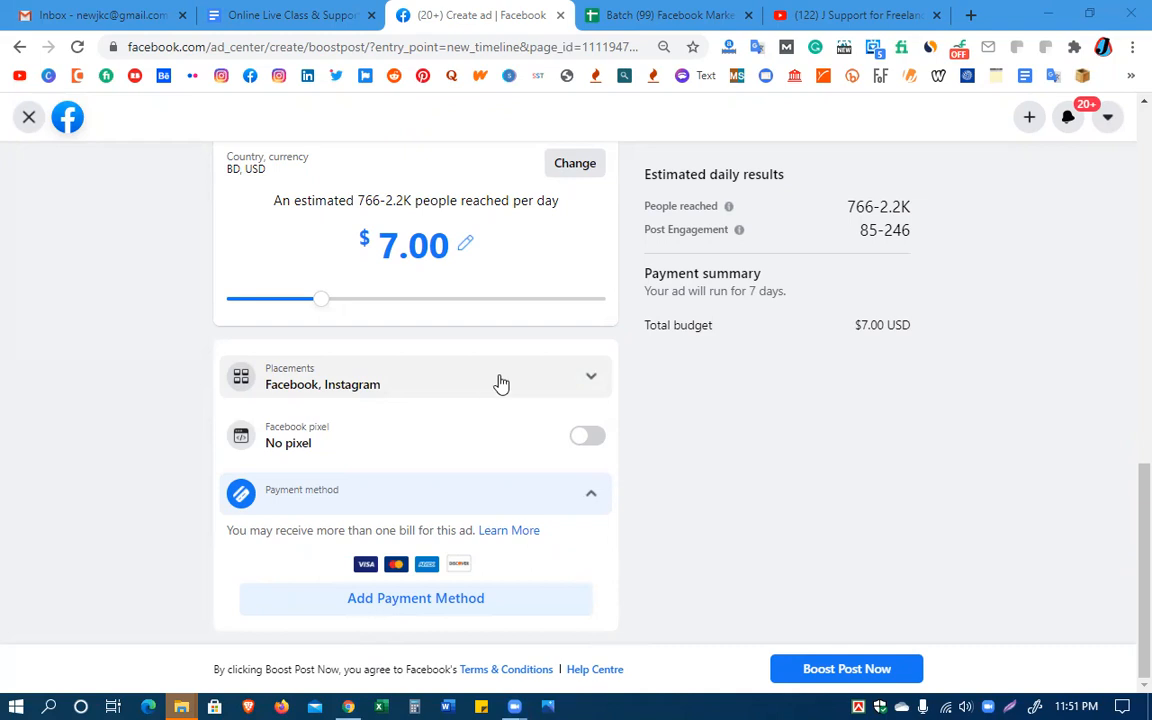
pyautogui.click(567, 386)
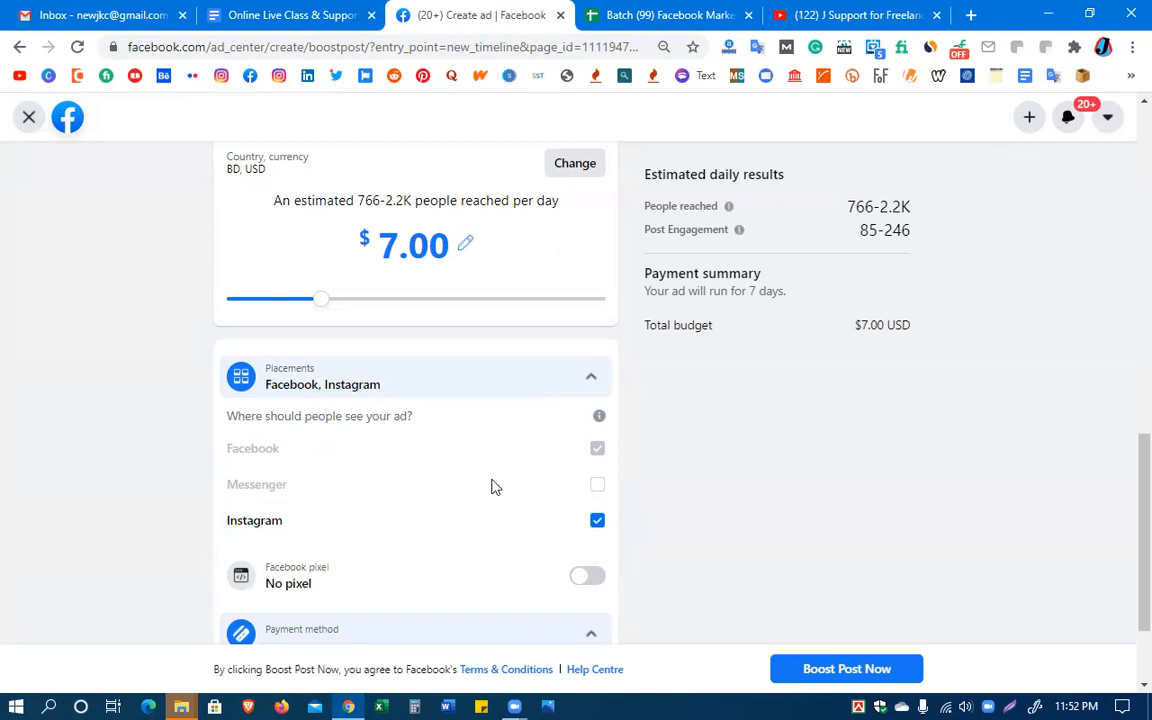
pyautogui.doubleClick(598, 487)
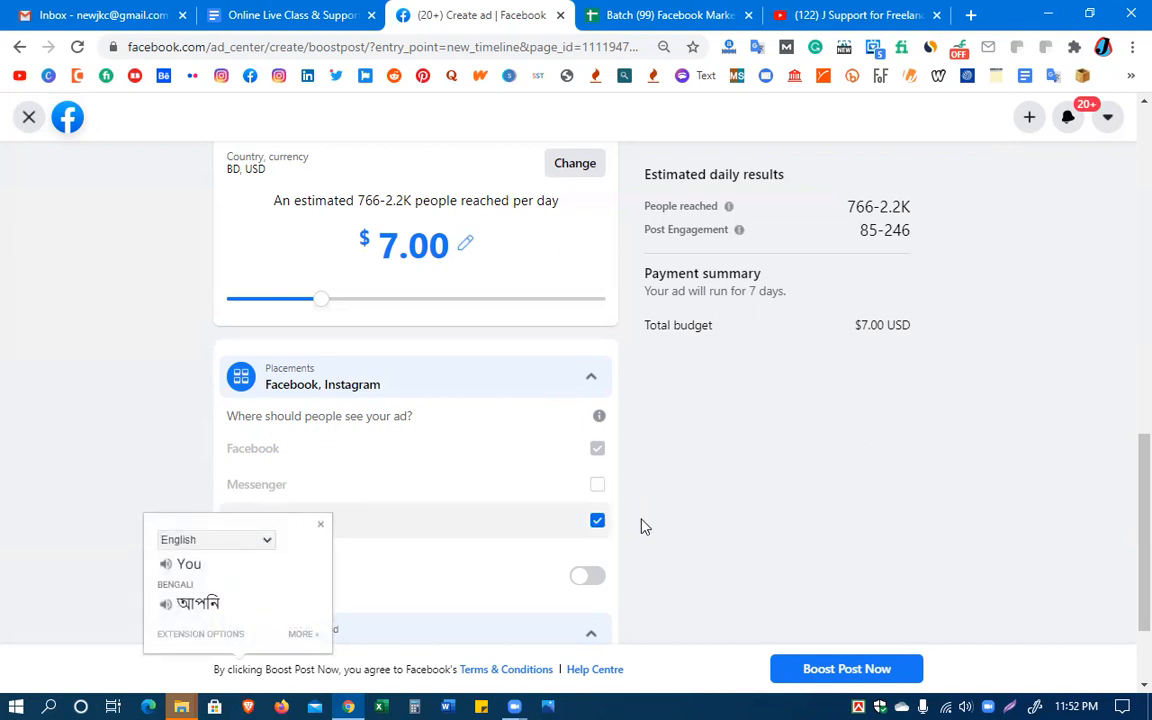
pyautogui.click(137, 347)
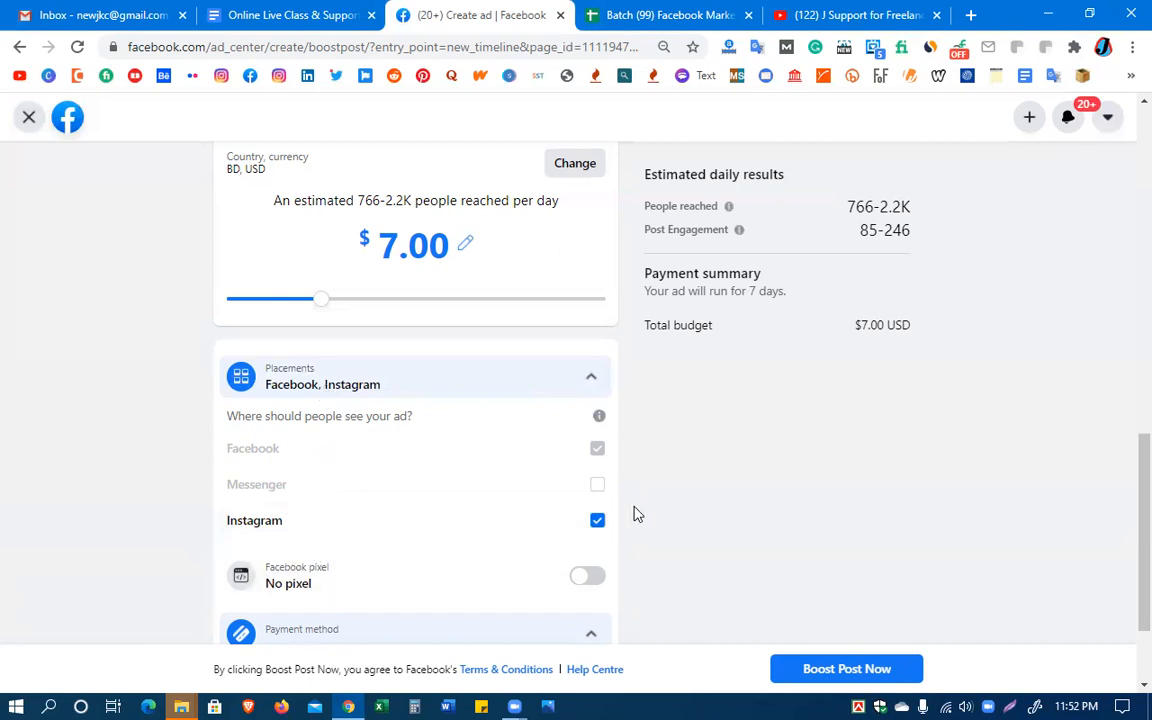
# Remove Instagram from the ad placements, leaving only Facebook, and turn on the Facebook pixel option
pyautogui.click(597, 522)
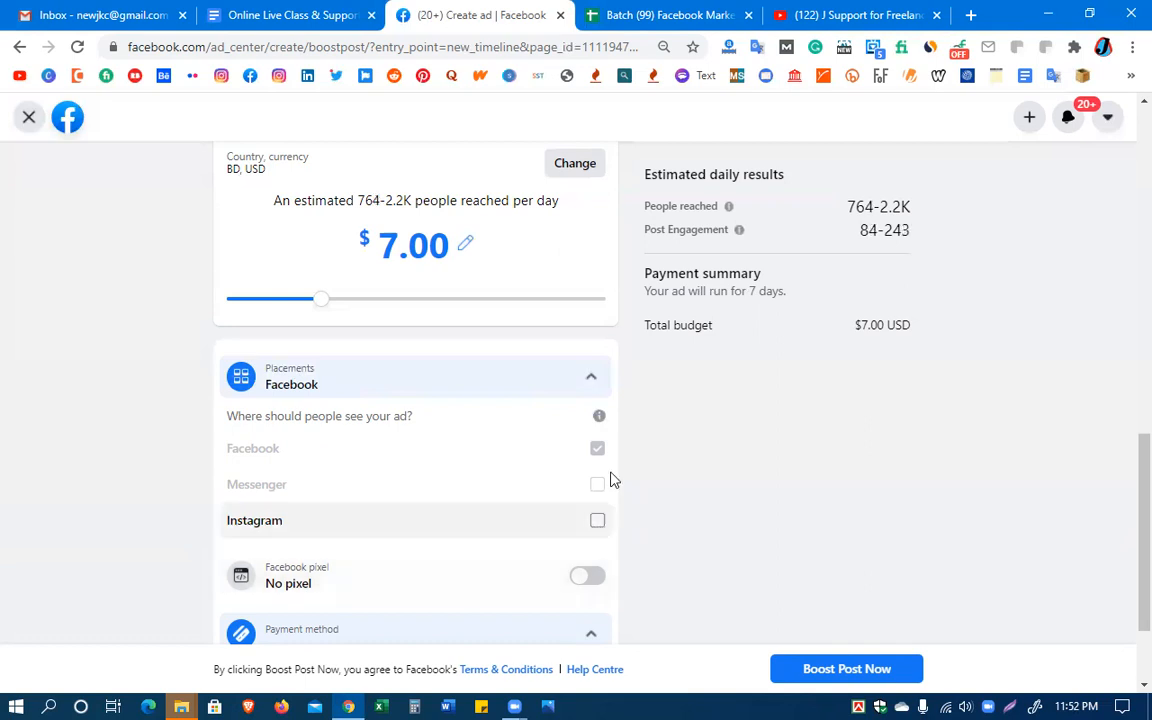
pyautogui.scroll(-2, 676, 436)
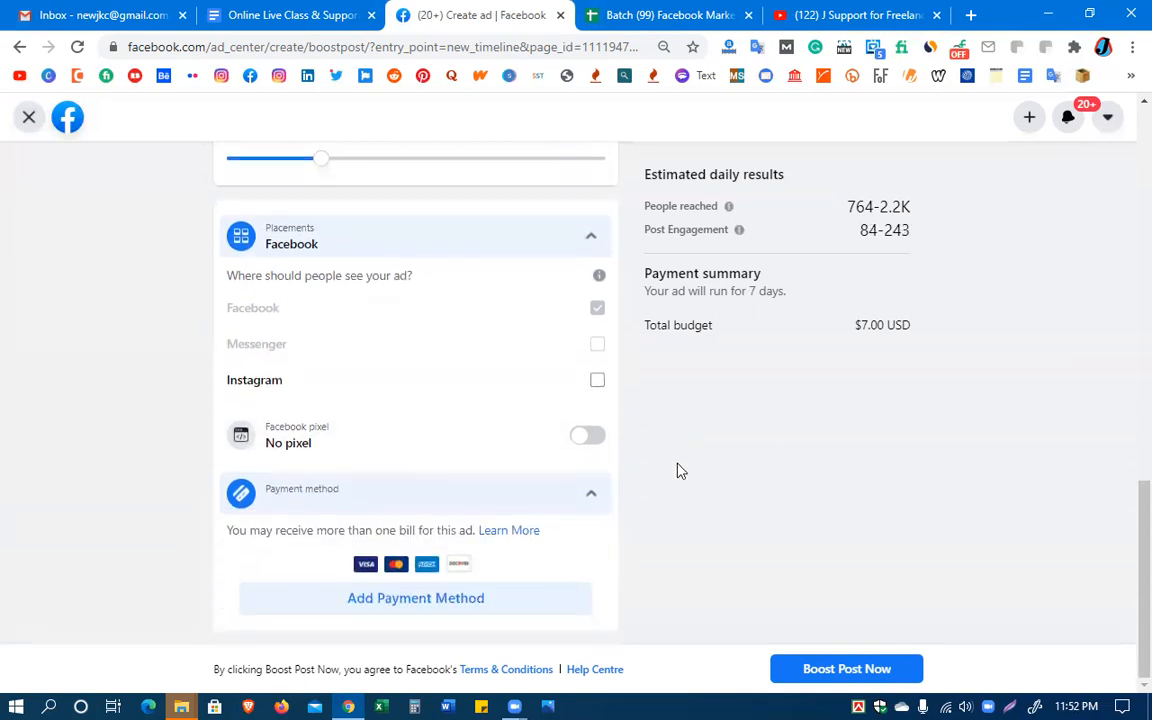
pyautogui.click(487, 246)
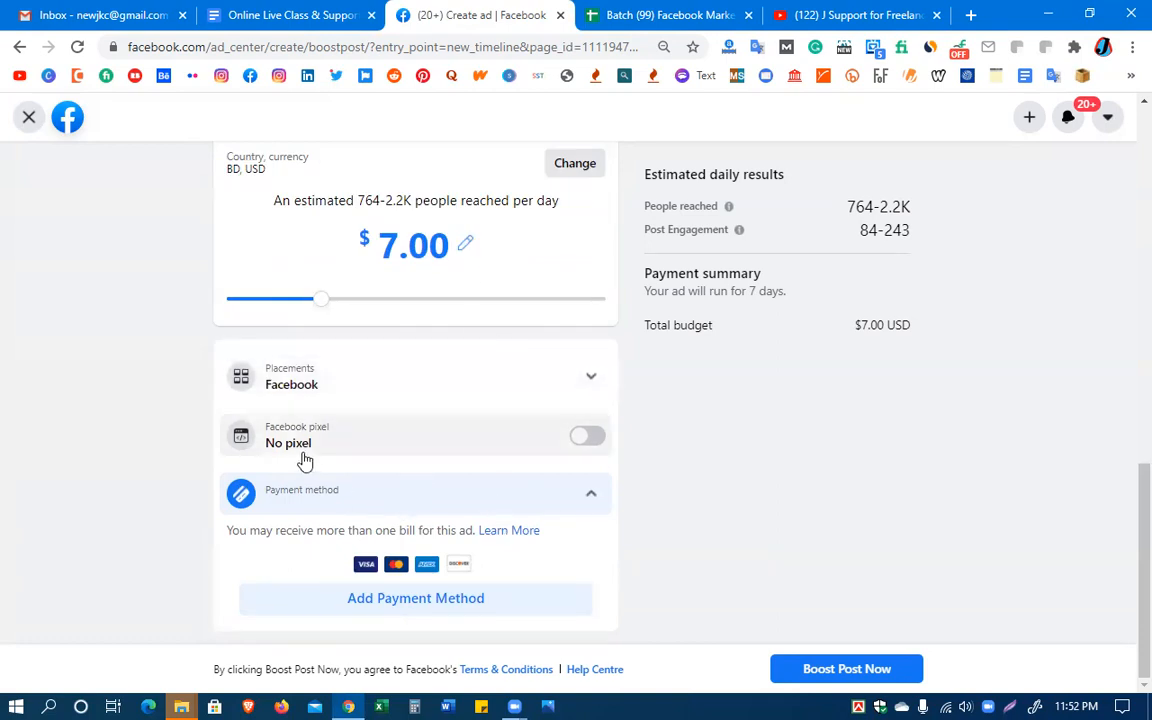
pyautogui.click(583, 440)
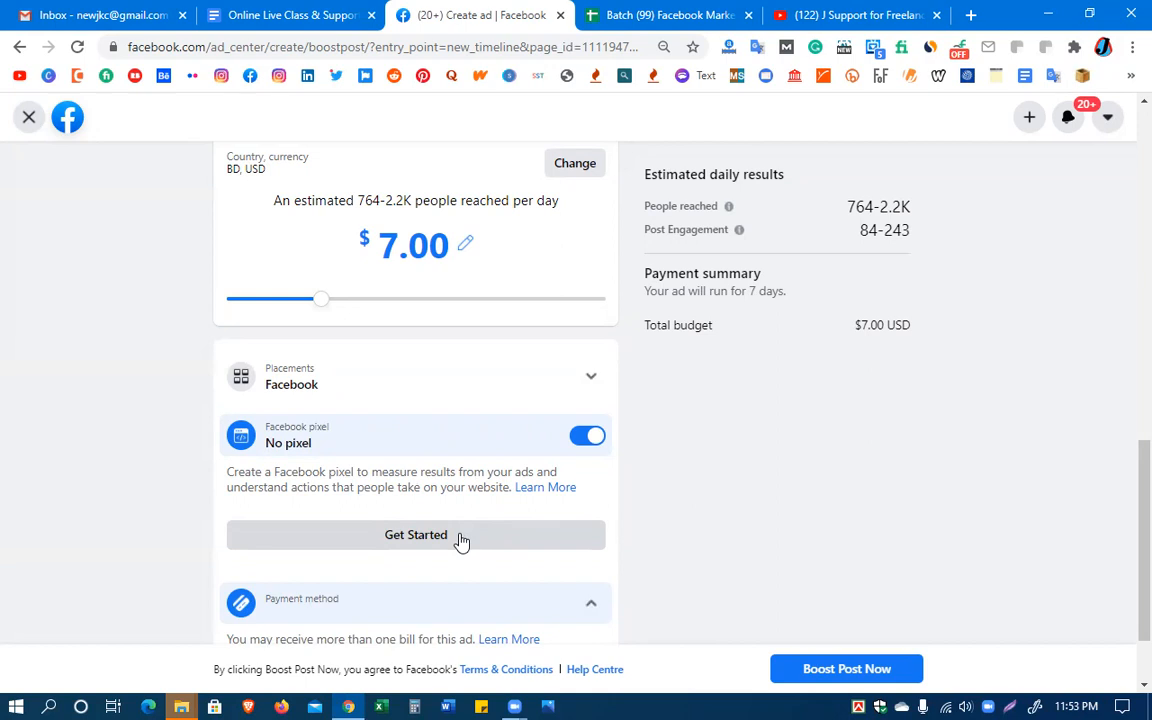
# Turn off the Facebook pixel option, collapse the payment method section and look back over the audience and budget settings
pyautogui.click(563, 442)
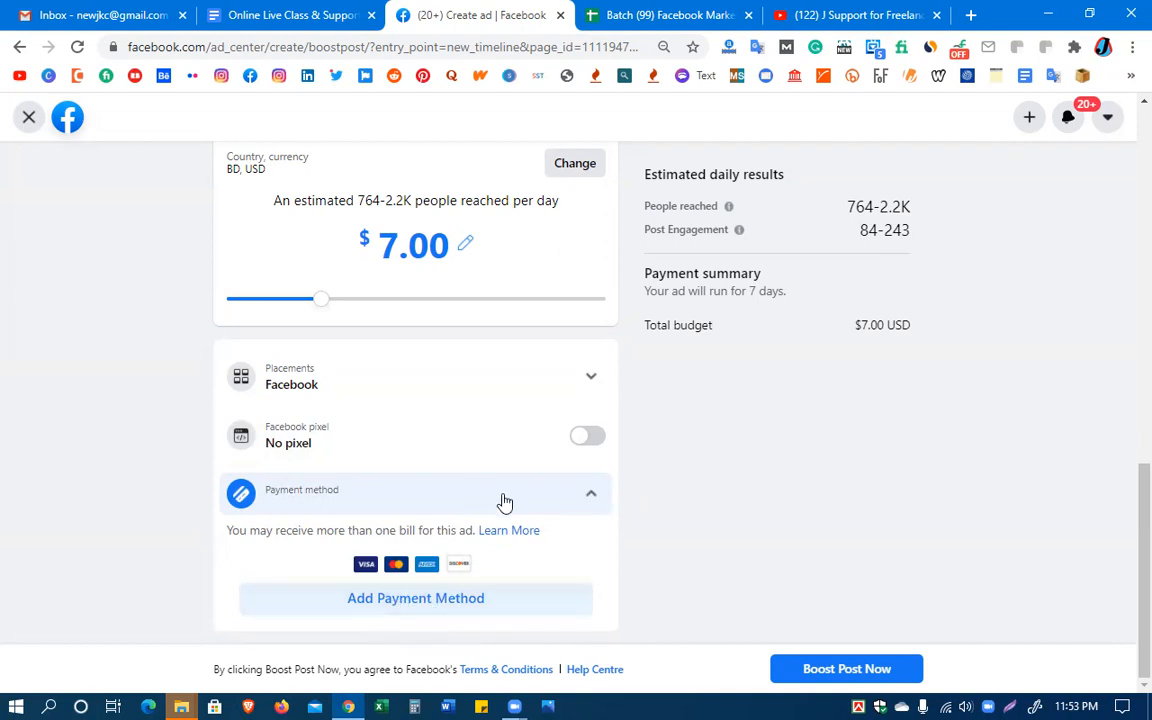
pyautogui.click(365, 496)
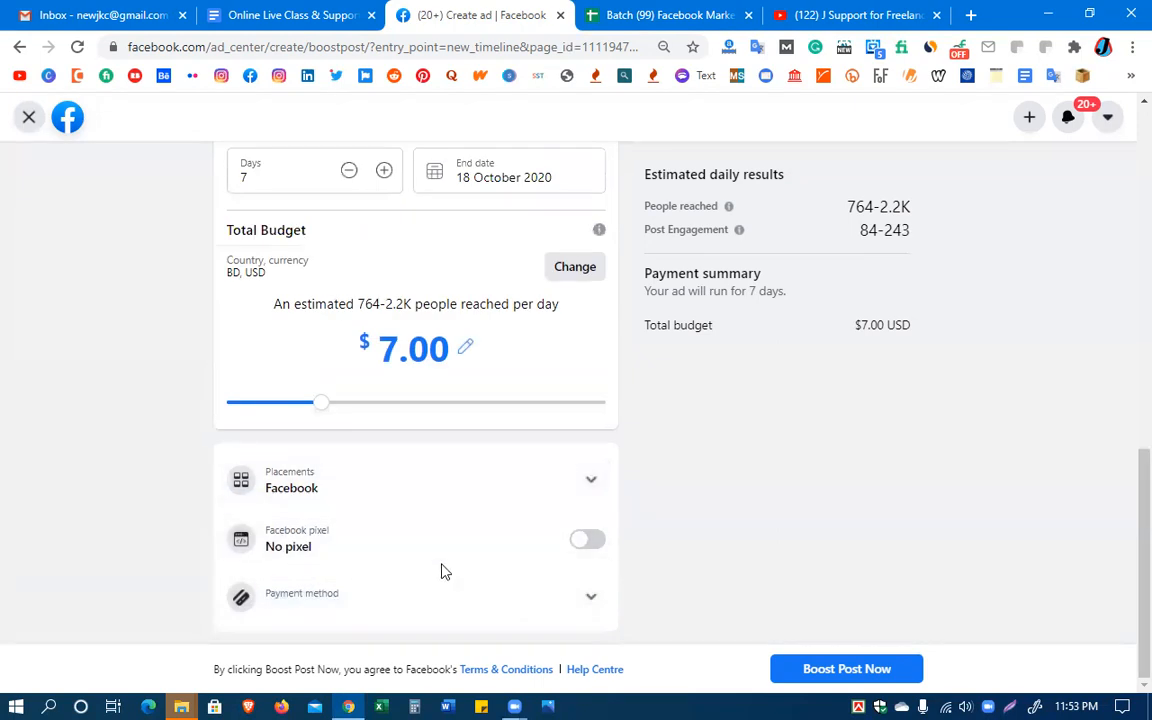
pyautogui.scroll(10, 419, 589)
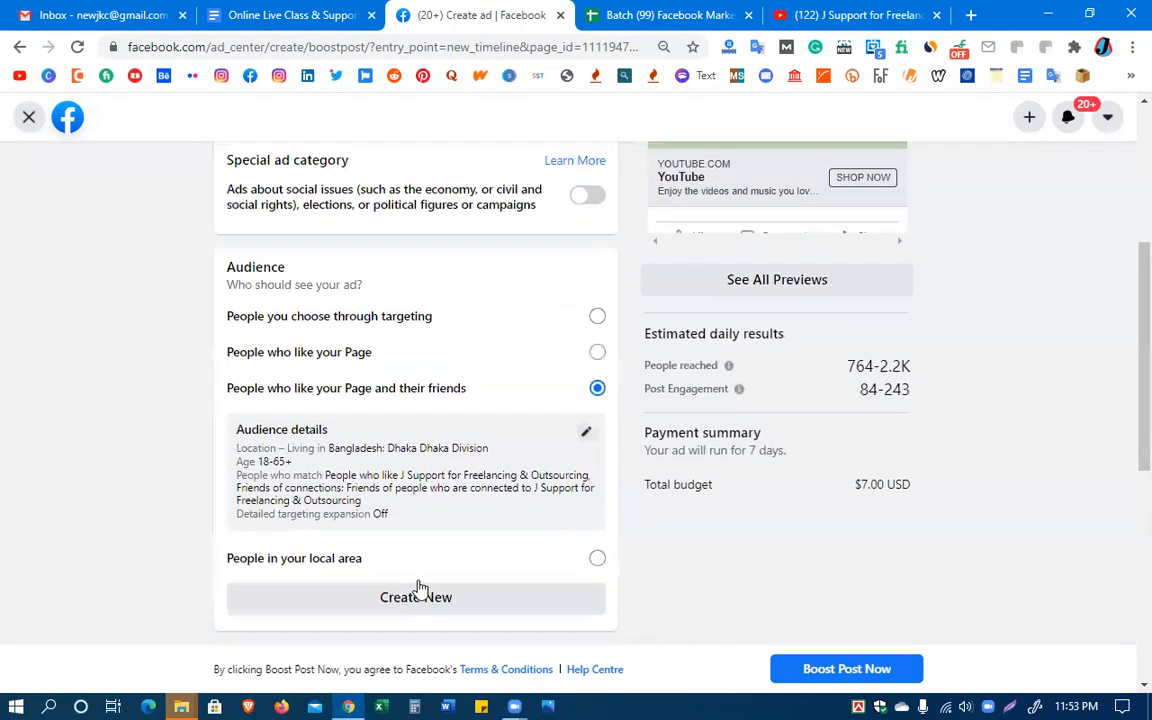
pyautogui.scroll(-10, 419, 589)
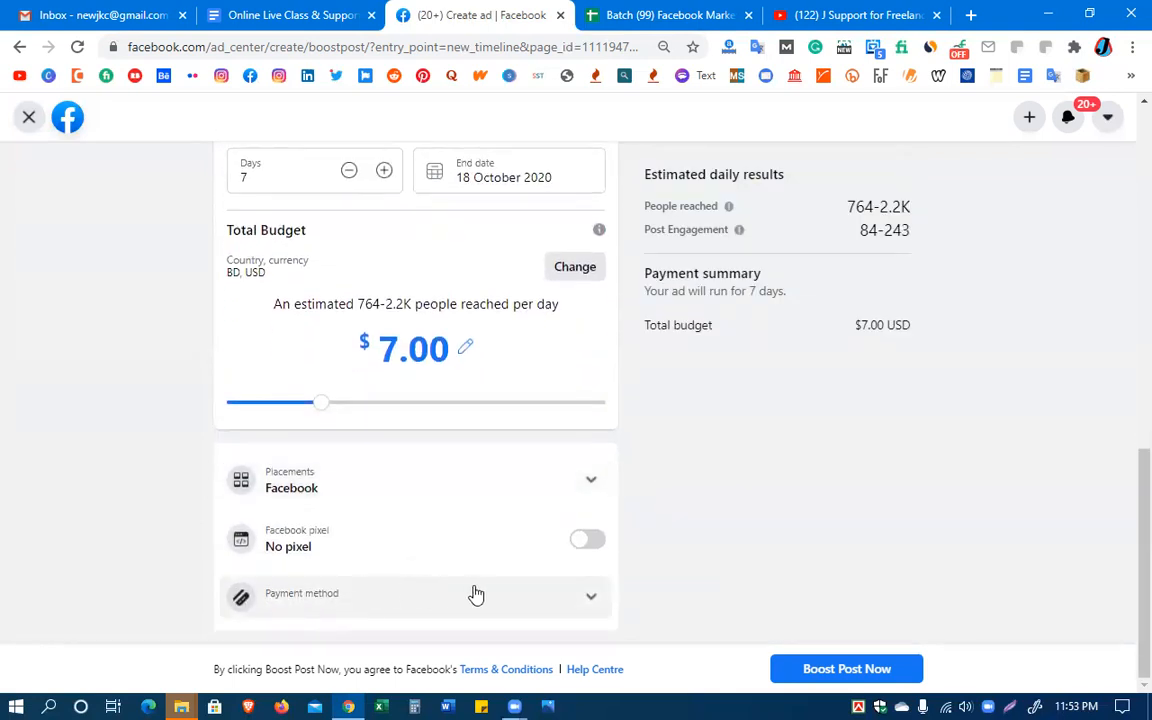
# Expand the payment method section, start adding a payment method and close the tax information request without a business identification number
pyautogui.click(355, 602)
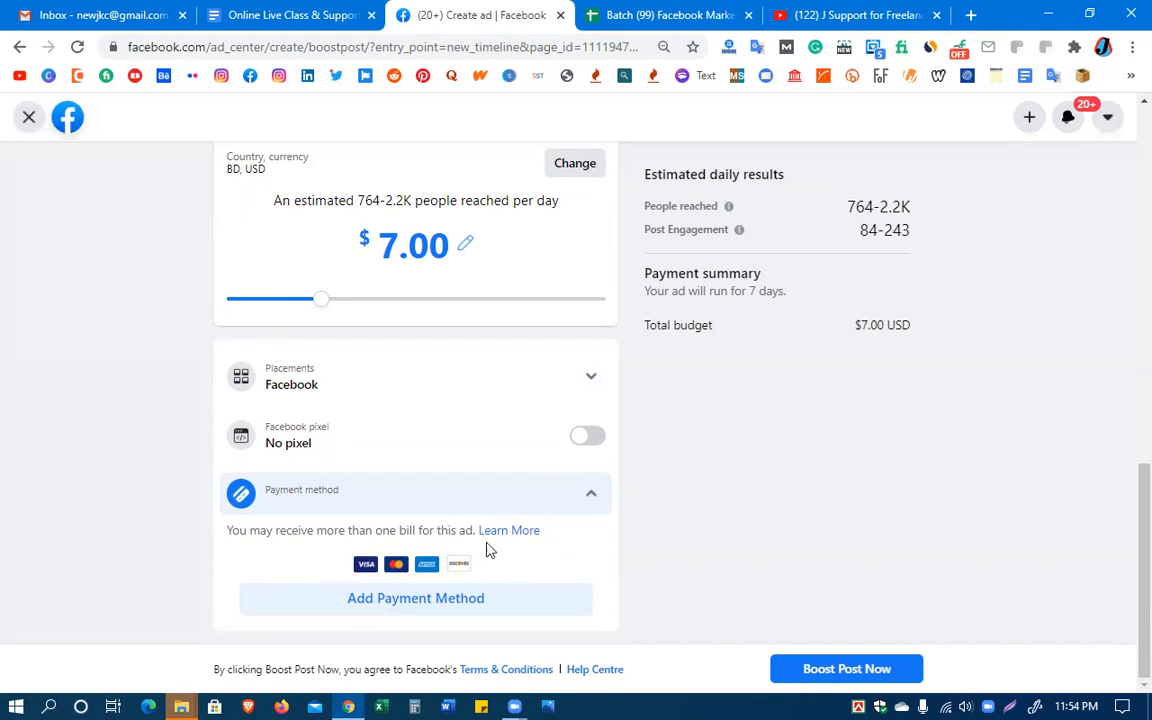
pyautogui.click(430, 607)
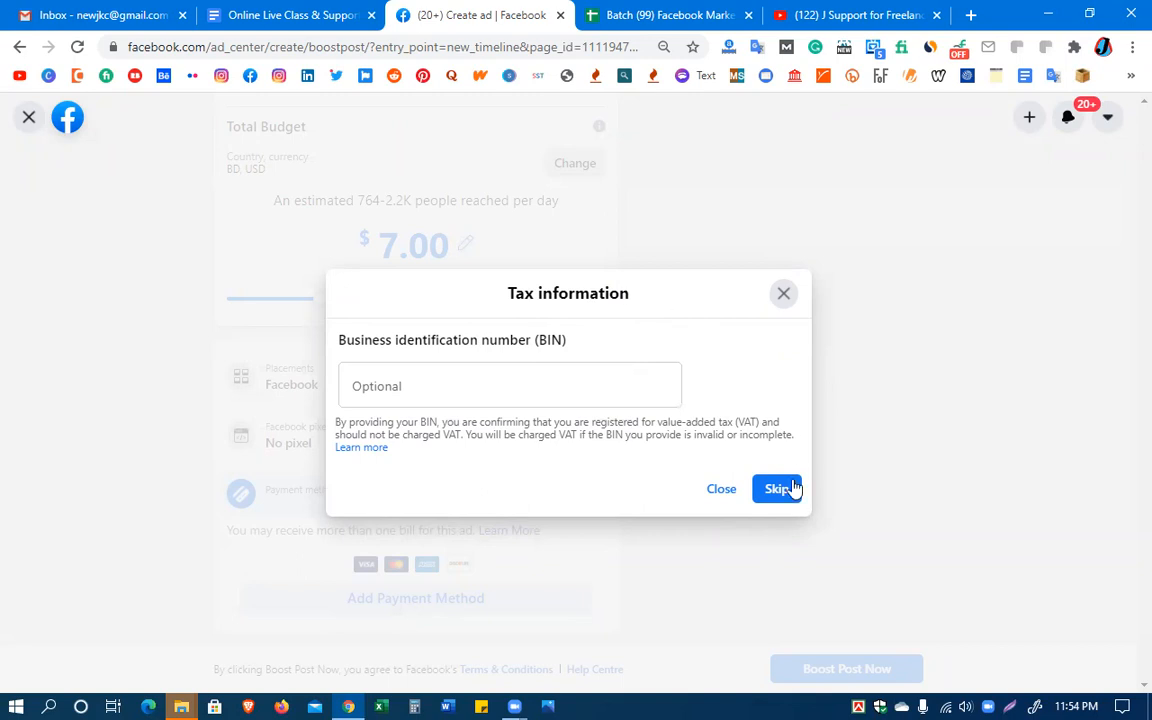
pyautogui.click(720, 490)
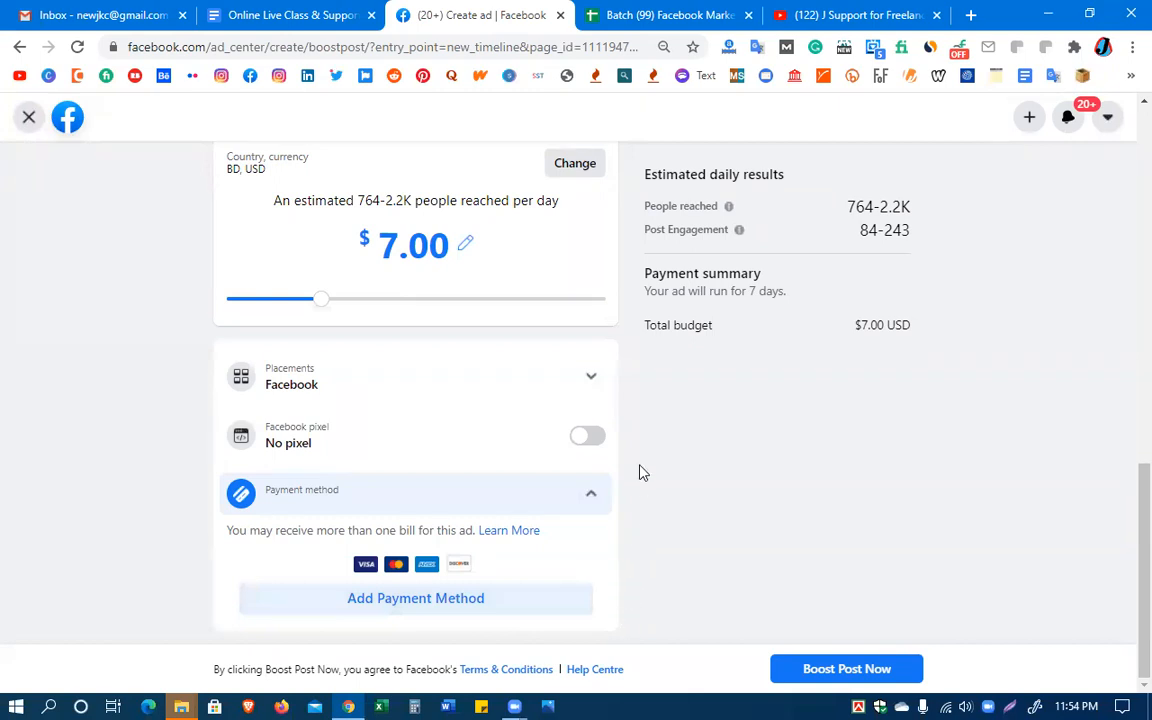
# Start adding a payment method again, try the PayPal and coupon redemption options, and close the form without continuing
pyautogui.click(413, 608)
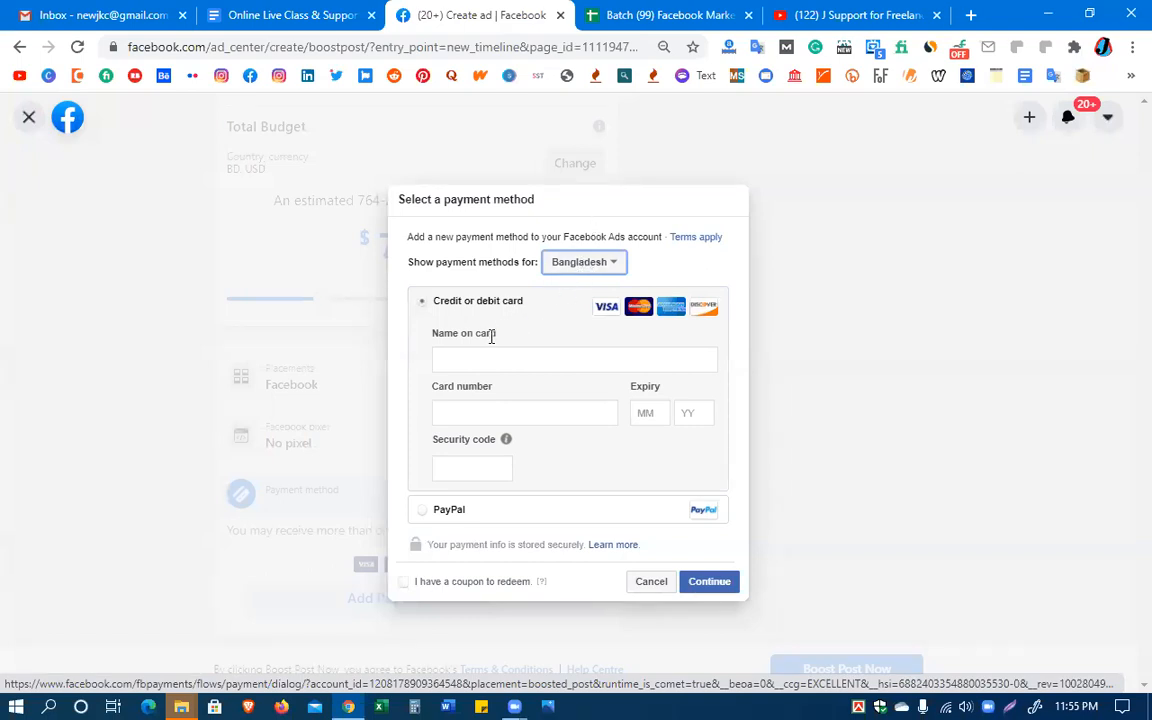
pyautogui.click(469, 361)
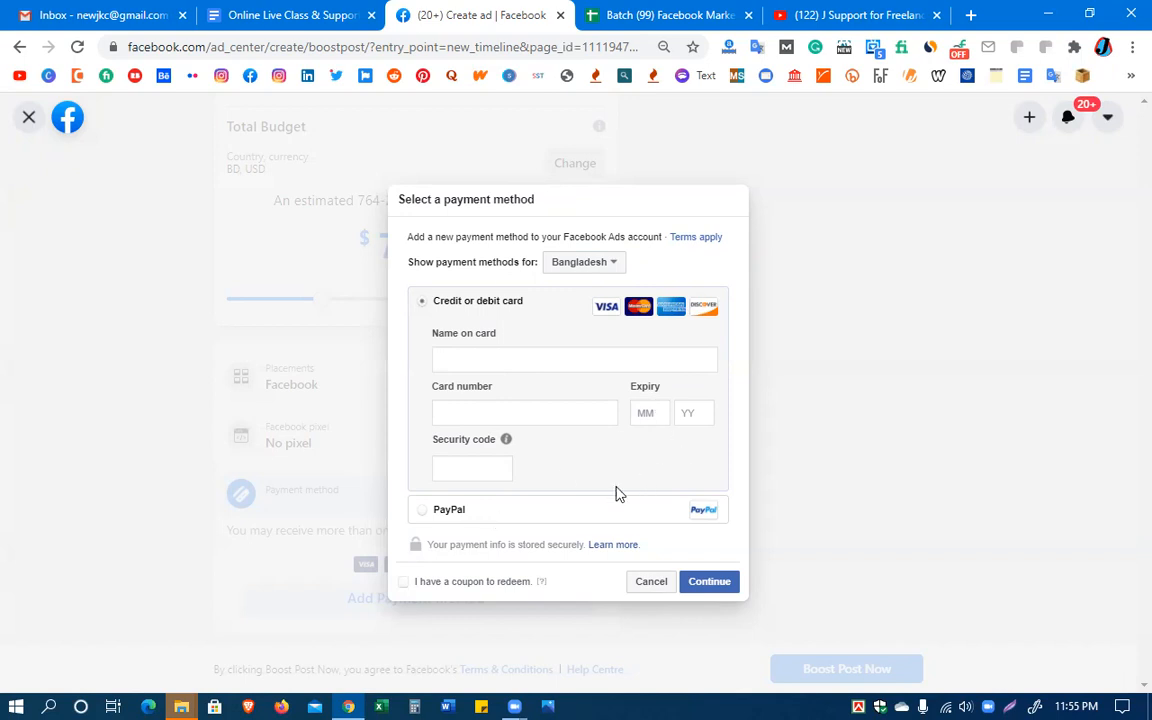
pyautogui.click(424, 514)
pyautogui.click(401, 584)
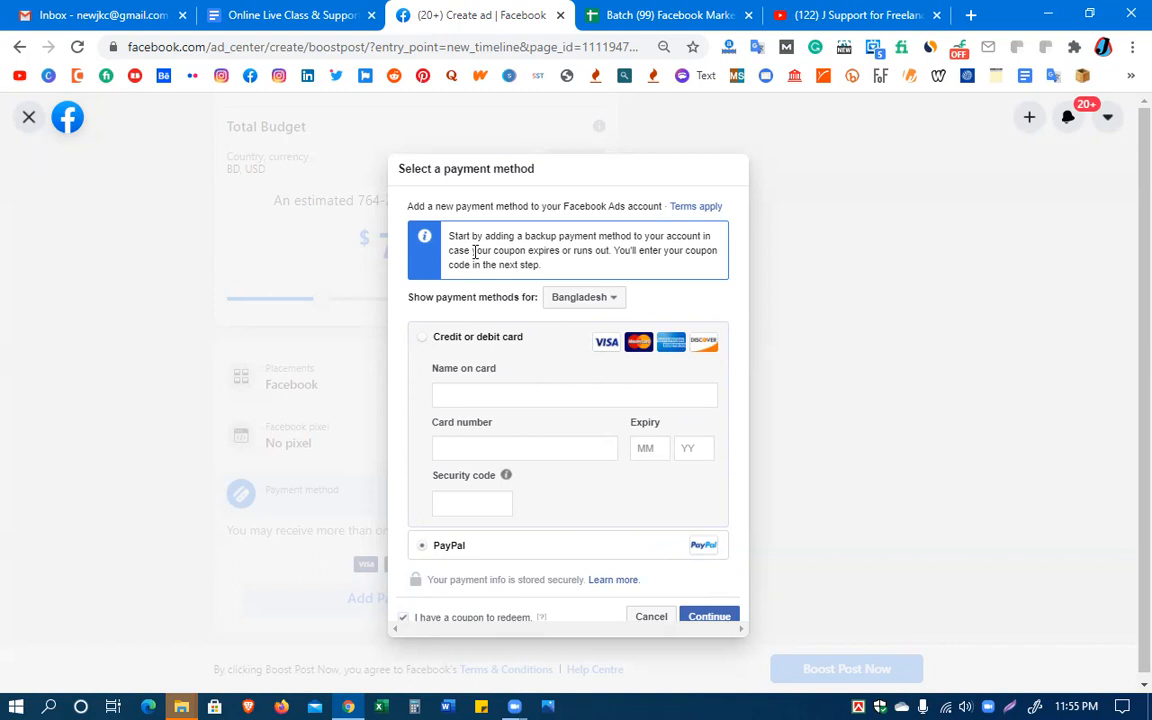
pyautogui.click(895, 433)
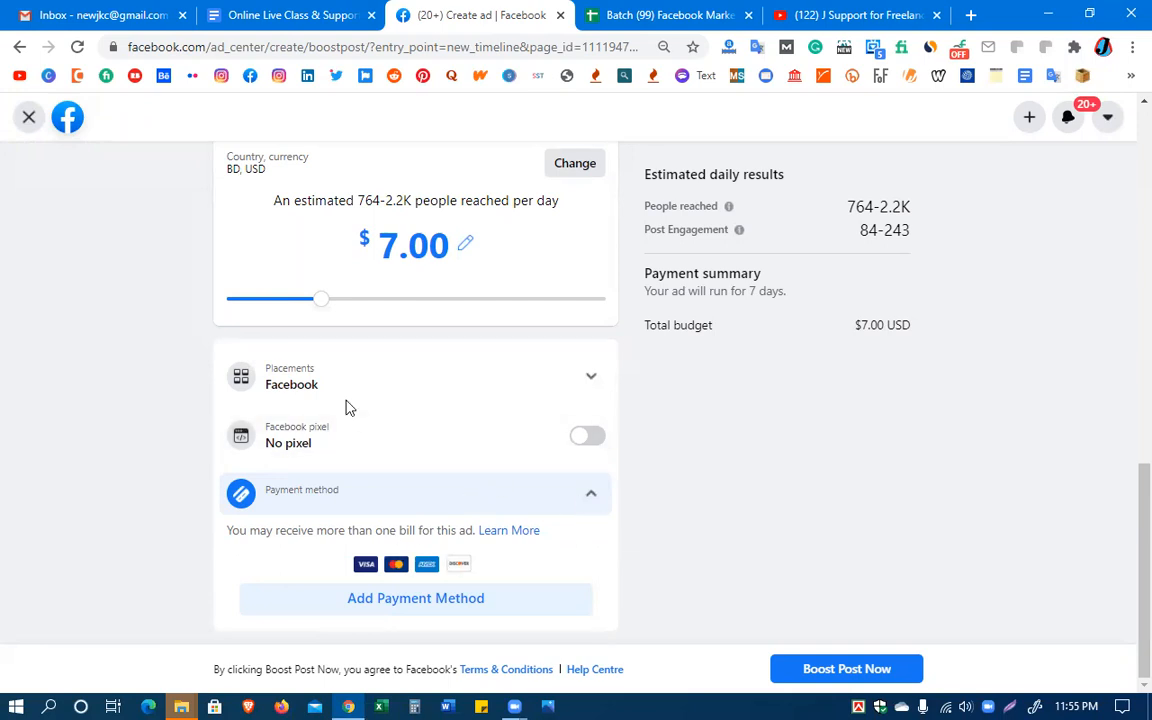
# Review the boost's goal, button, audience, duration and budget settings, and submit the post for boosting
pyautogui.scroll(4, 766, 556)
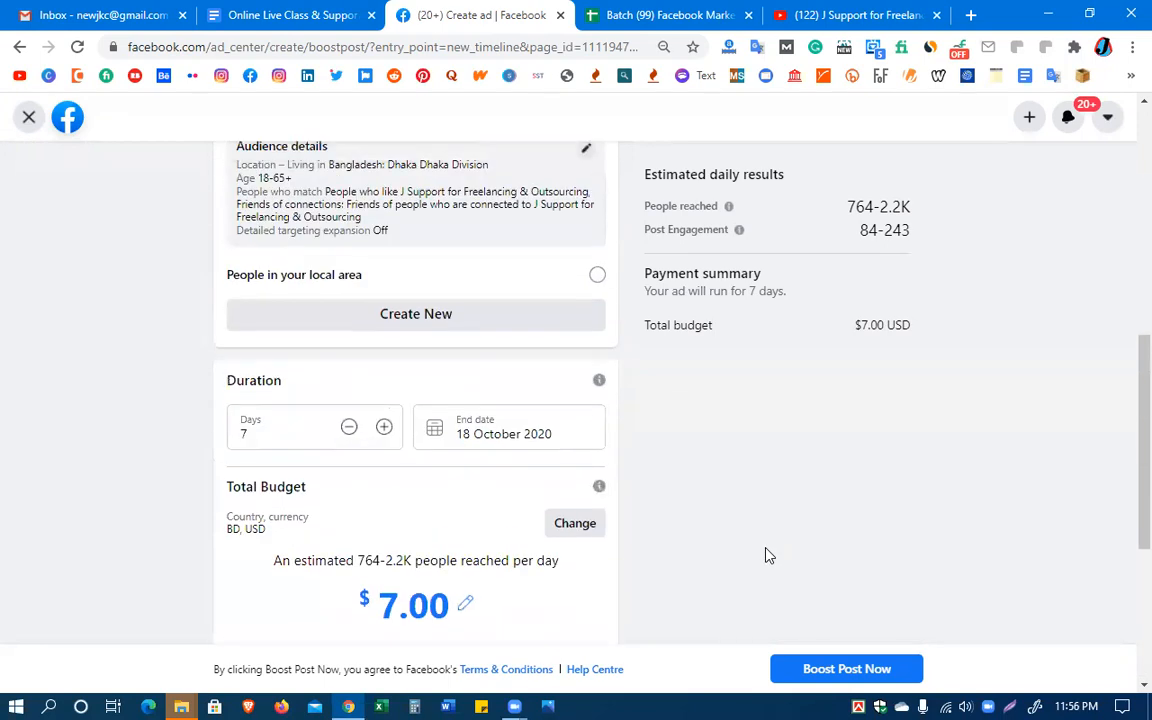
pyautogui.scroll(6, 766, 556)
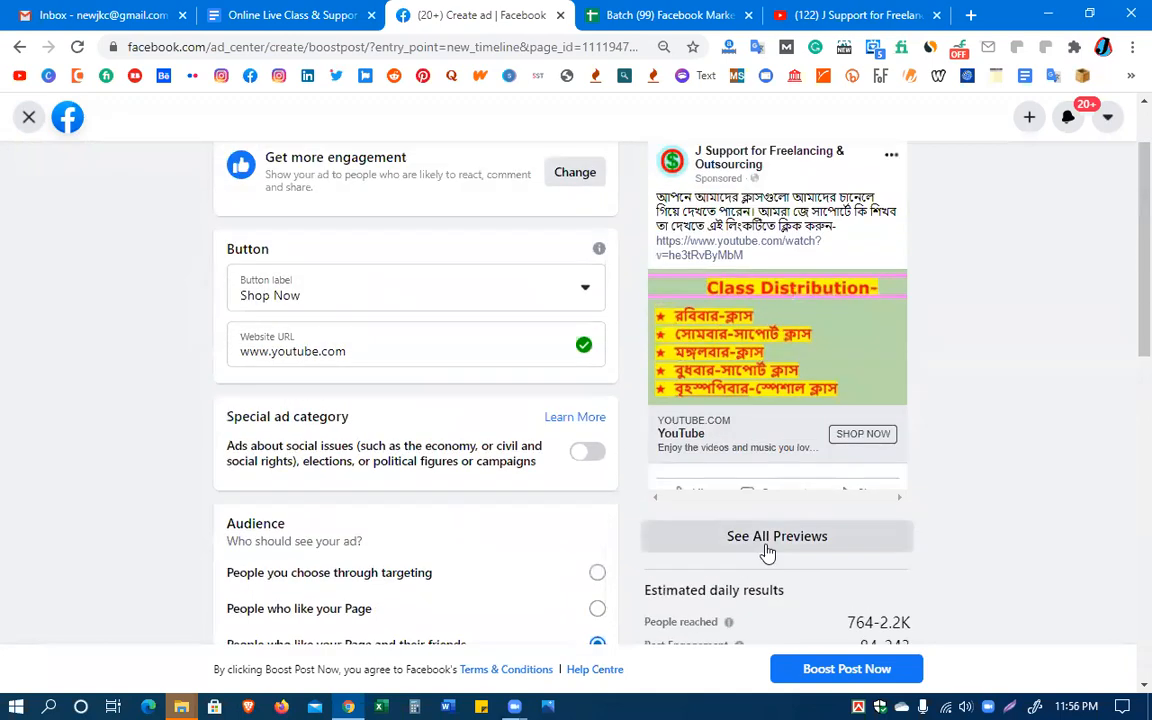
pyautogui.scroll(-3, 766, 552)
pyautogui.scroll(5, 766, 552)
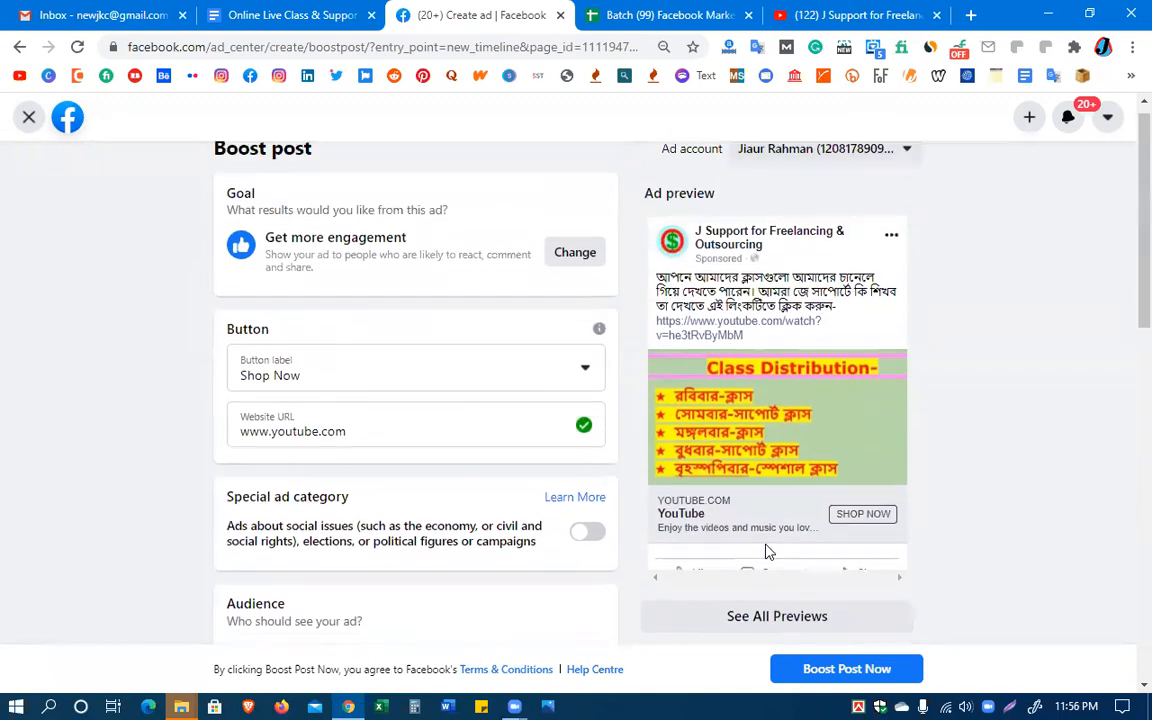
pyautogui.scroll(-10, 766, 551)
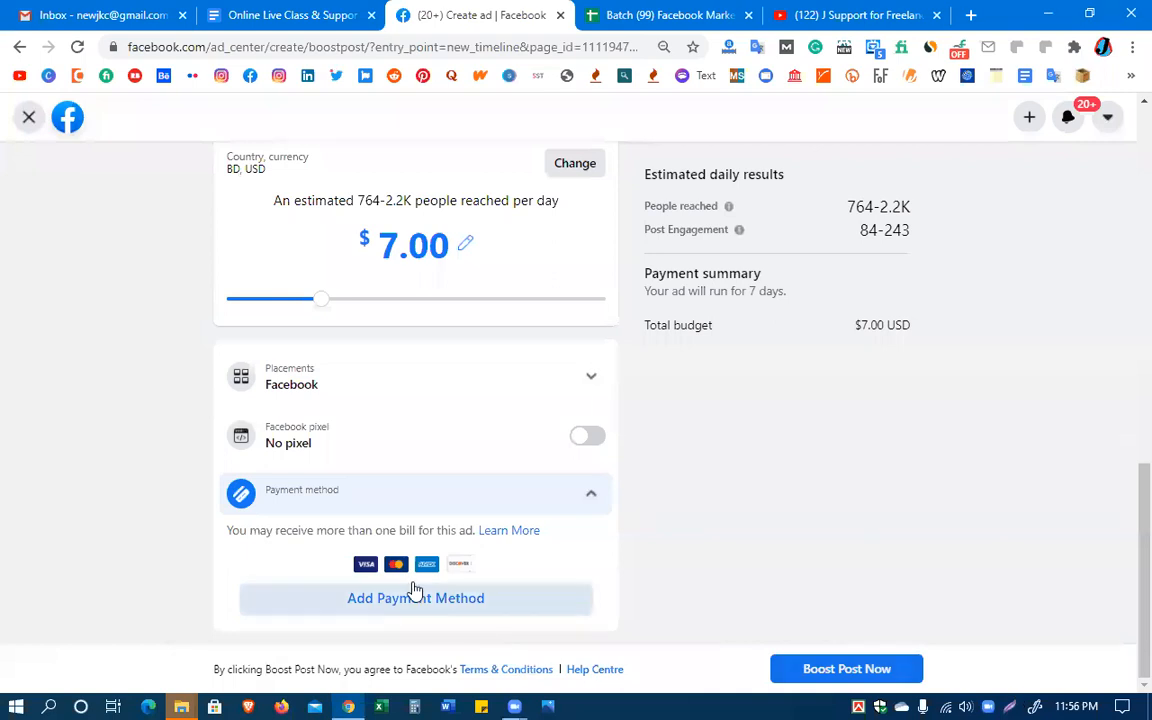
pyautogui.click(838, 668)
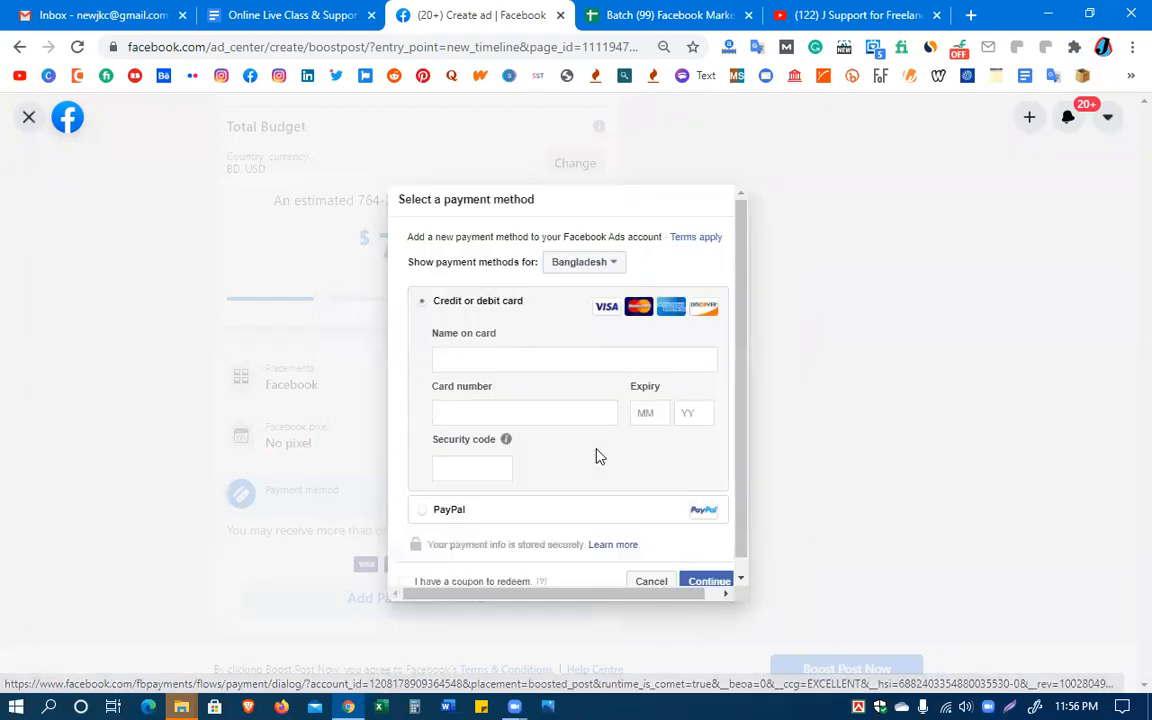
# View the security code help in the credit or debit card form and try to continue with the card fields left empty
pyautogui.scroll(-1, 598, 456)
pyautogui.moveTo(505, 428)
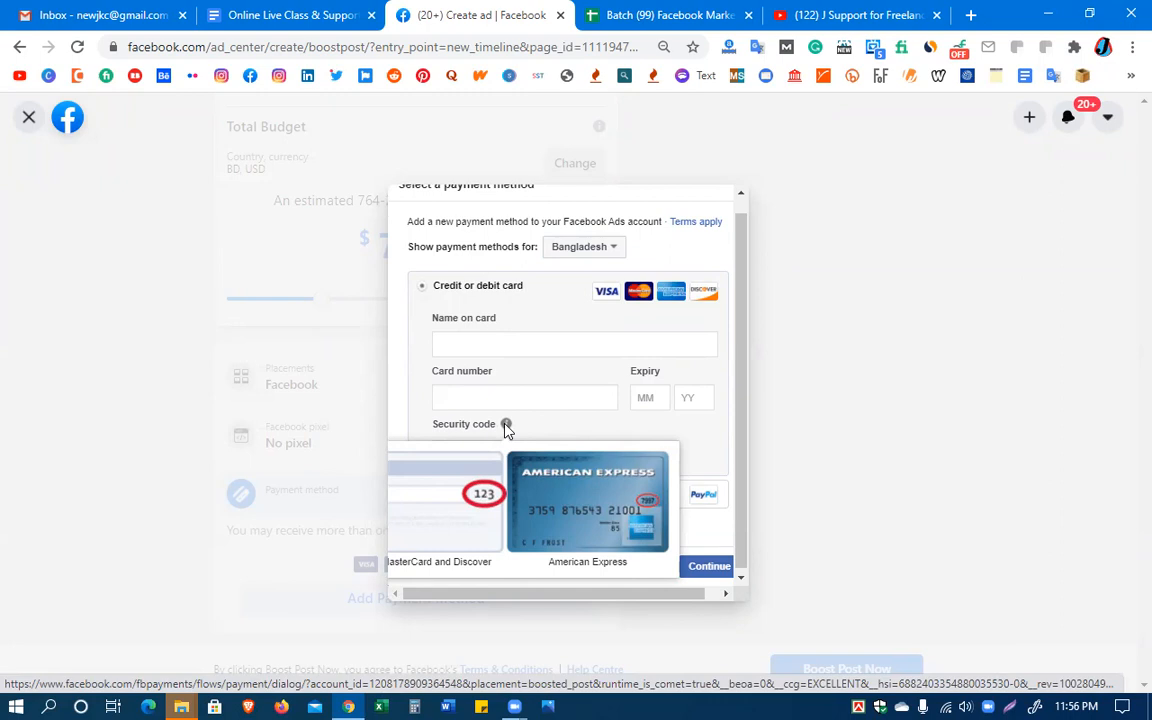
pyautogui.click(470, 342)
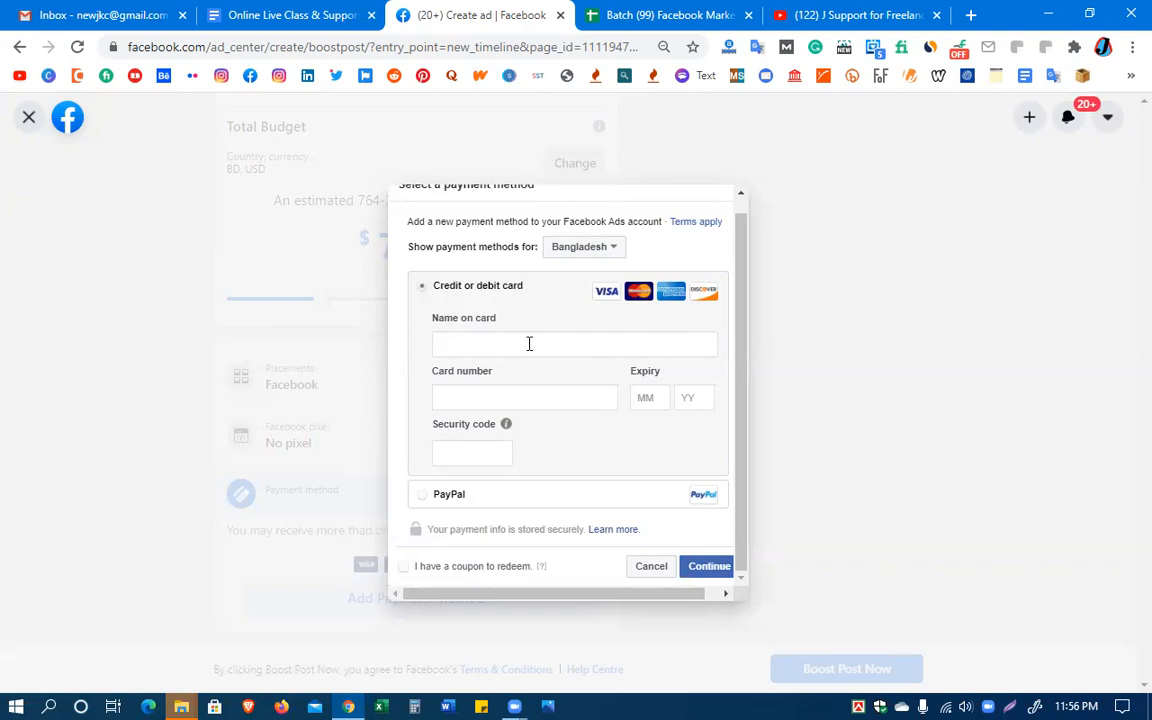
pyautogui.click(457, 393)
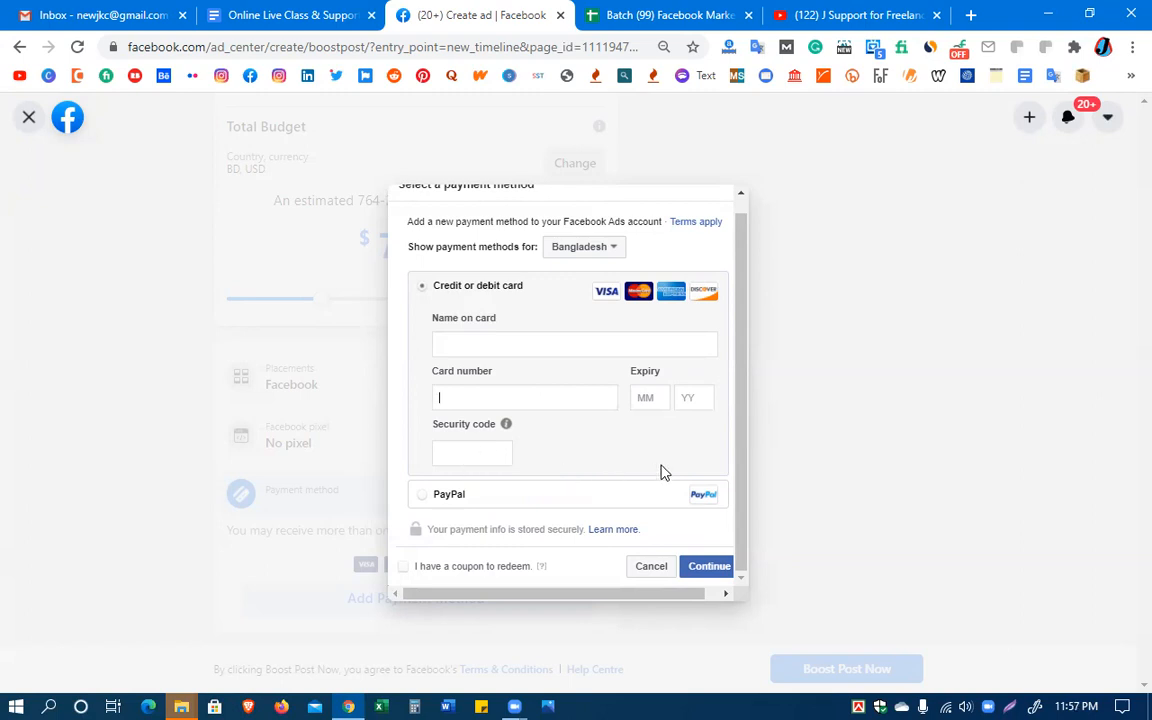
pyautogui.click(455, 452)
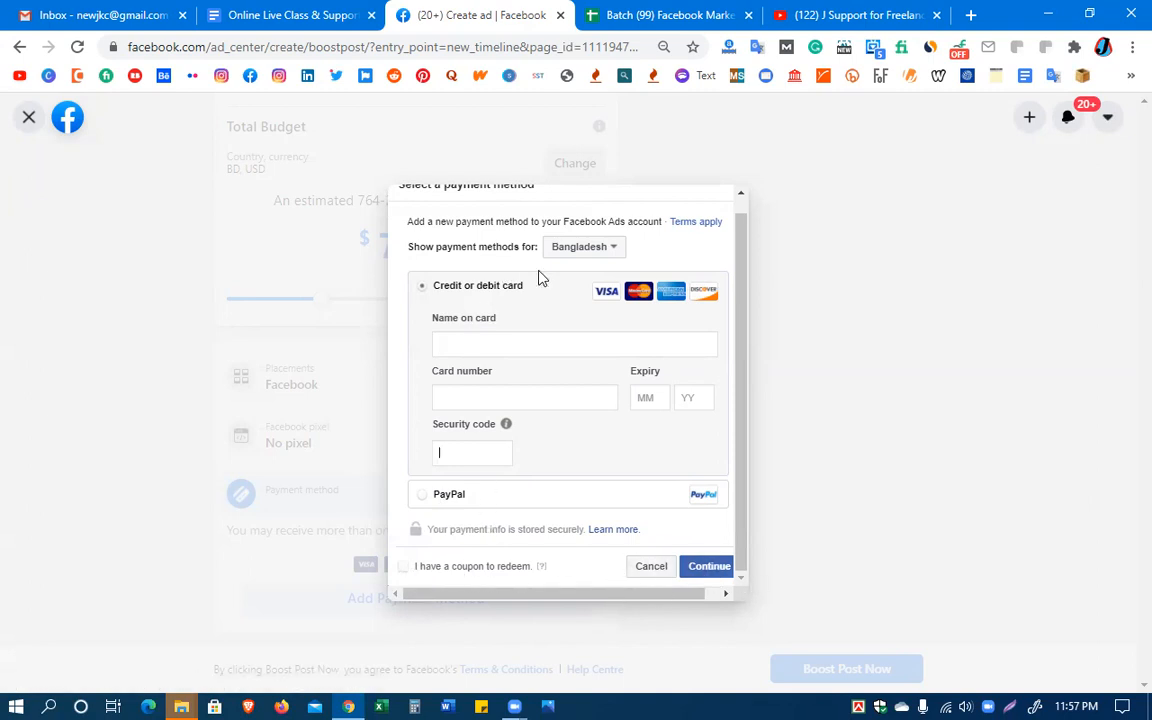
pyautogui.click(720, 567)
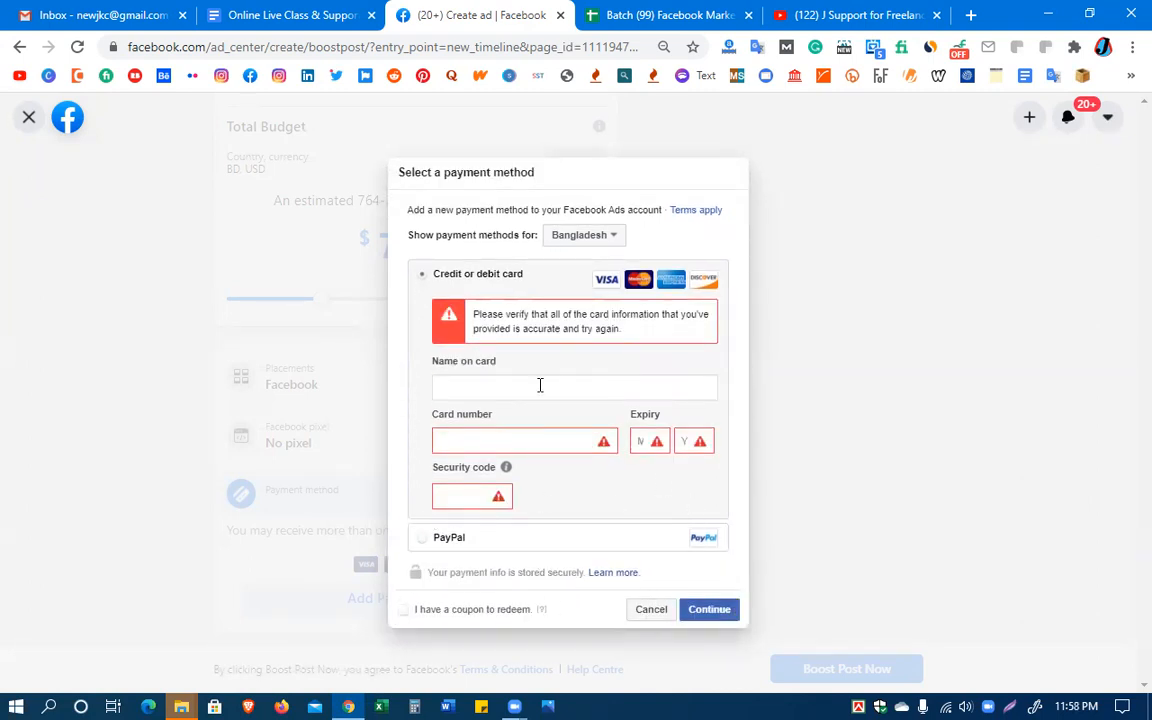
# Choose PayPal as the payment method for Bangladesh and continue to its authorization window
pyautogui.click(440, 541)
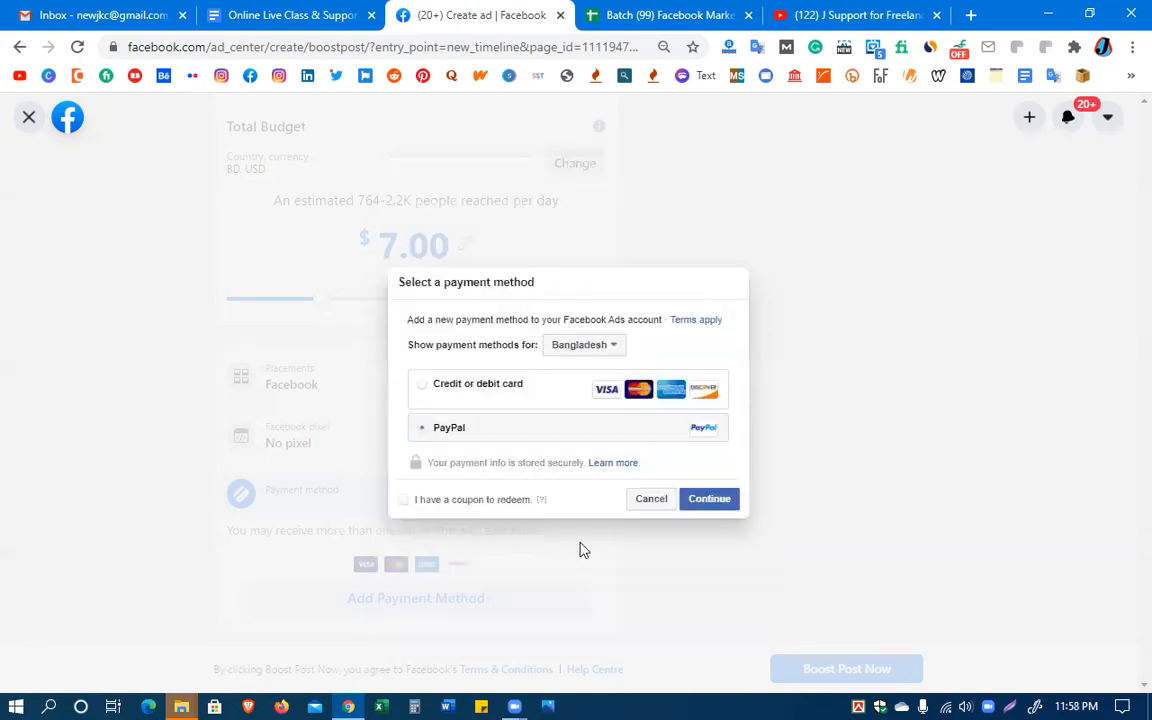
pyautogui.click(707, 504)
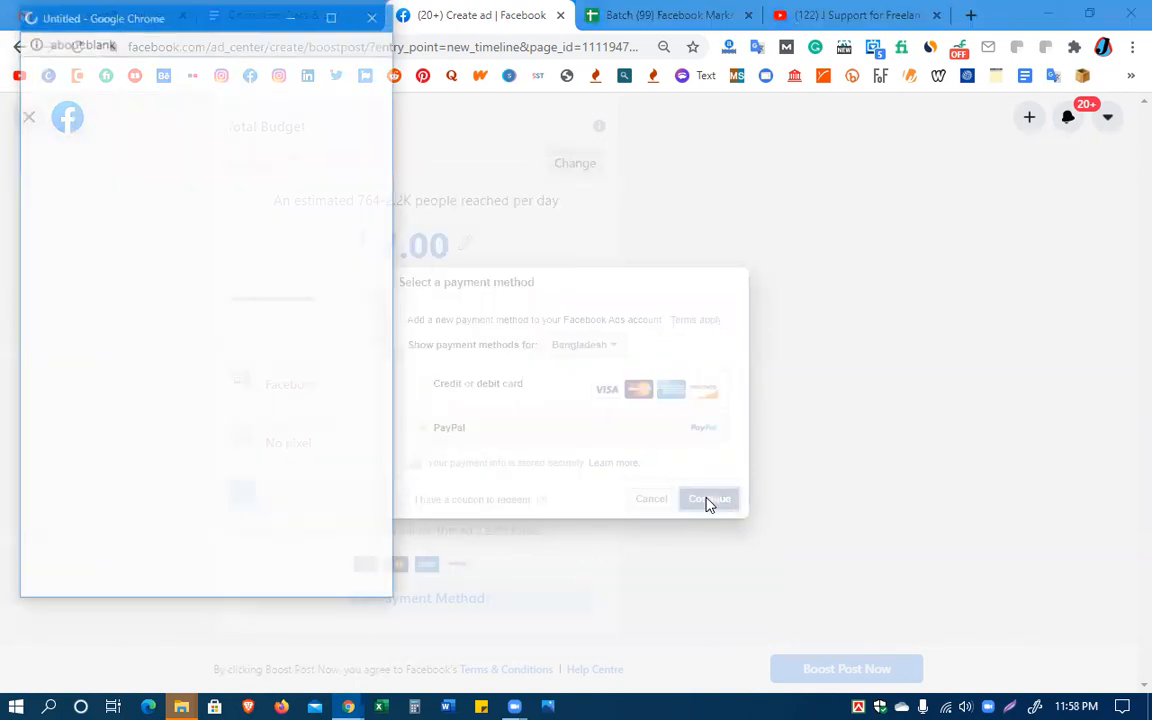